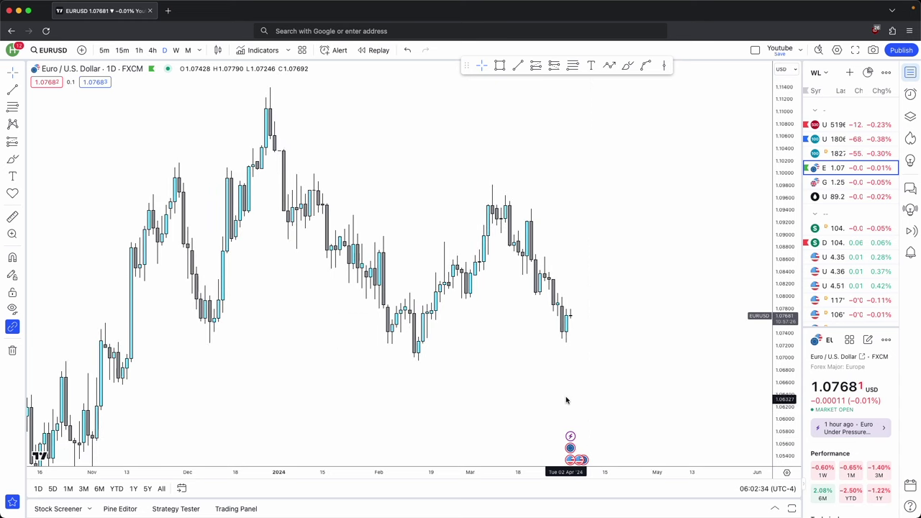
scroll(571, 387, "right", 10)
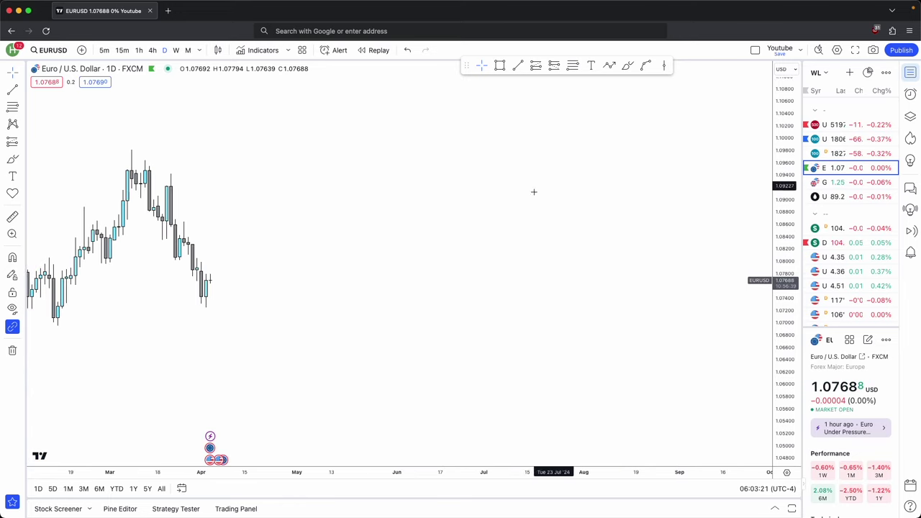
left_click_drag(184, 242, 579, 261)
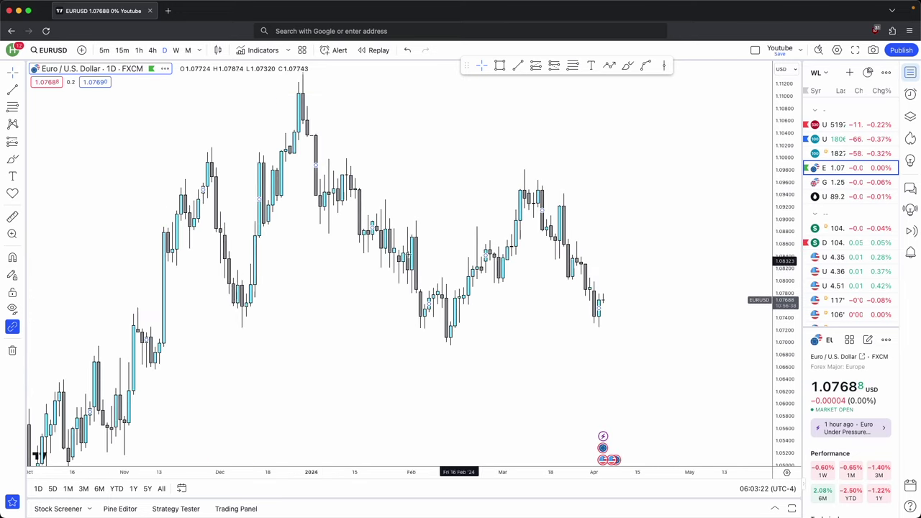
left_click(198, 51)
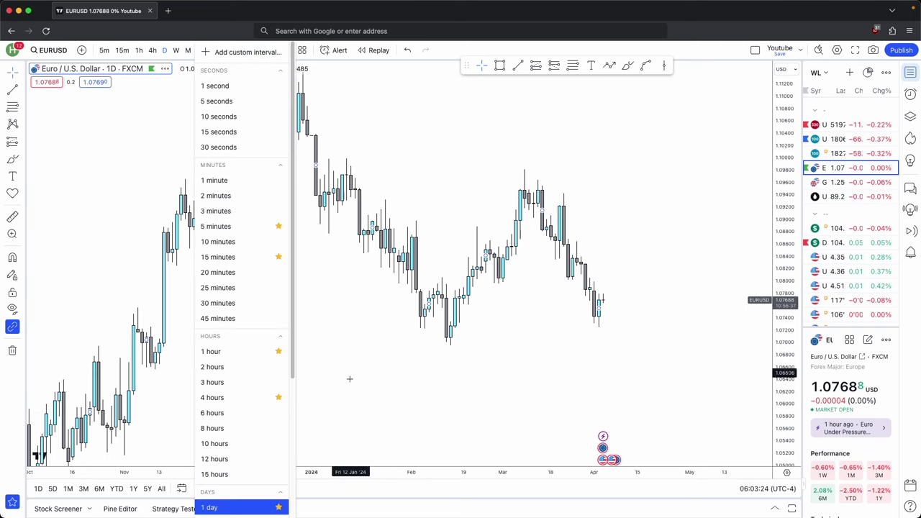
scroll(263, 412, "down", 3)
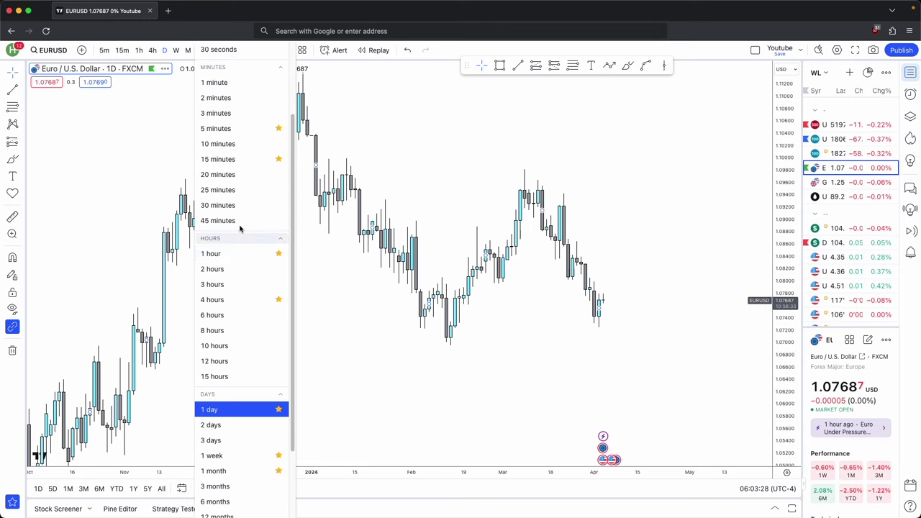
scroll(241, 223, "up", 3)
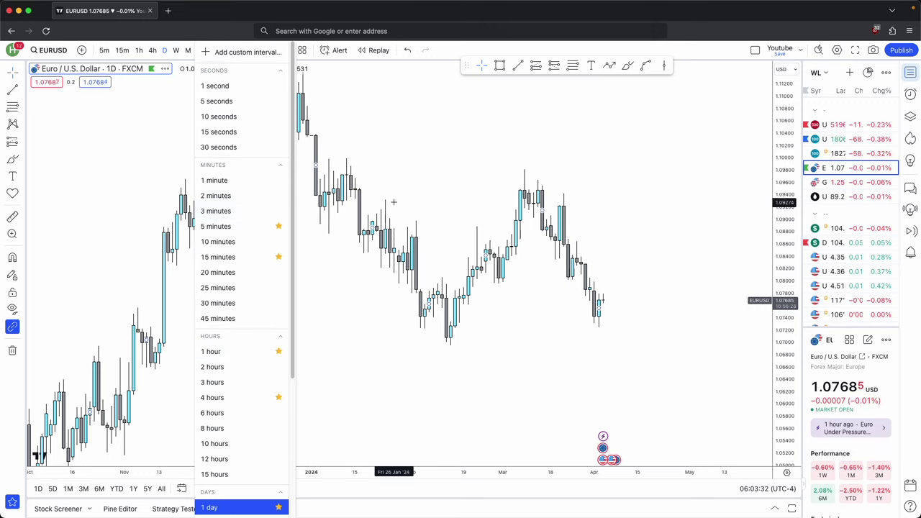
left_click(393, 202)
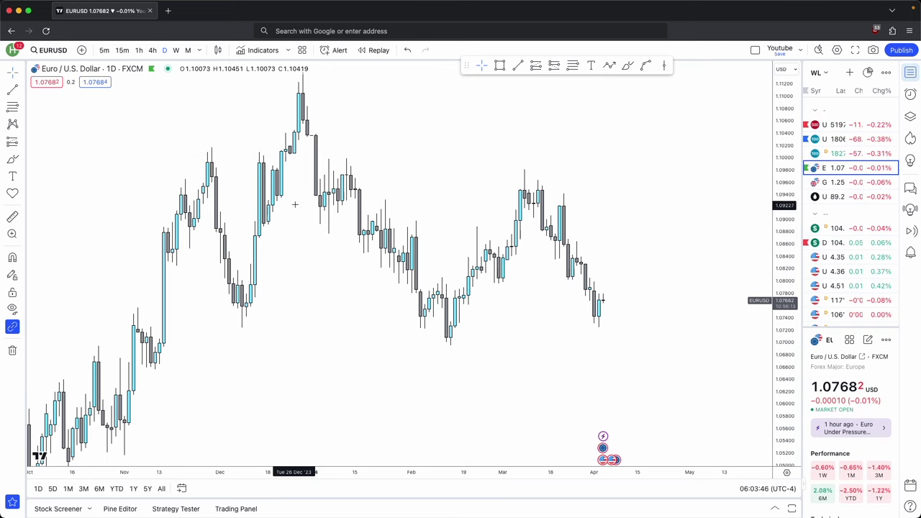
- Switch the EURUSD chart to the 1-hour timeframe and inspect the March price action
left_click(139, 50)
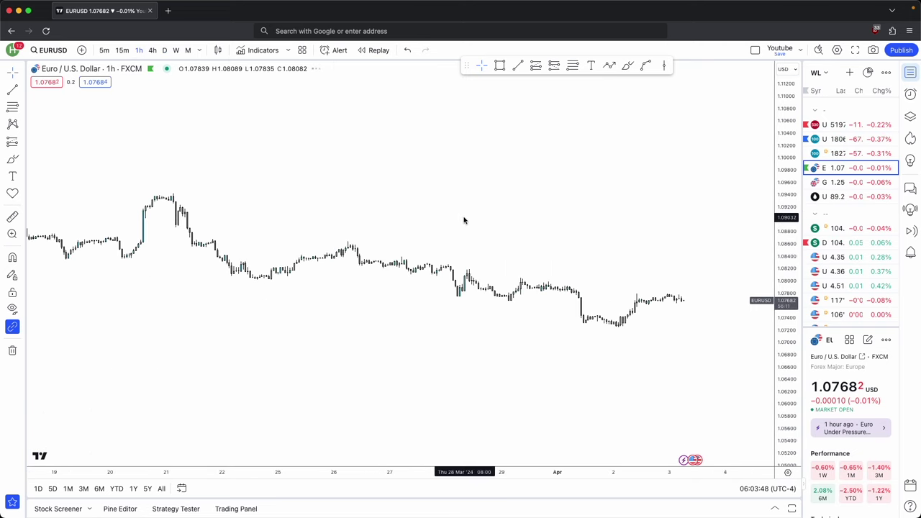
scroll(644, 270, "up", 10)
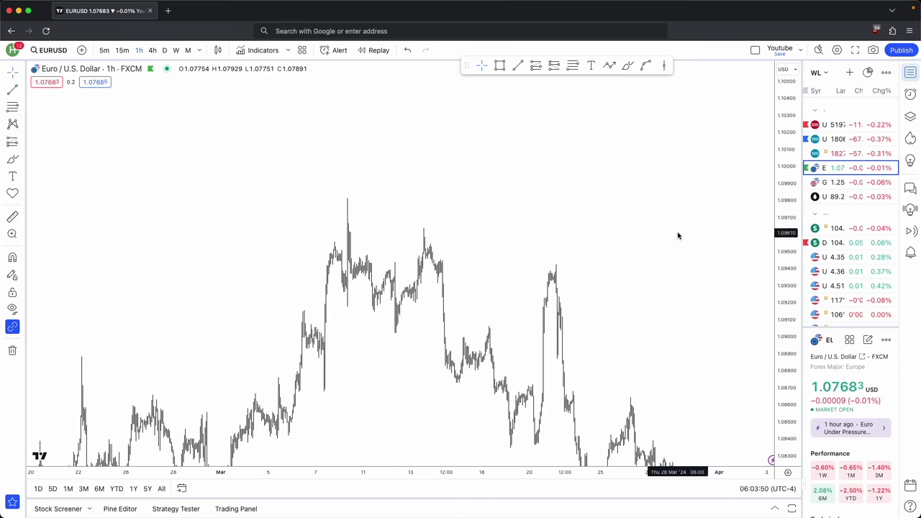
left_click_drag(535, 318, 566, 295)
scroll(413, 320, "up", 4)
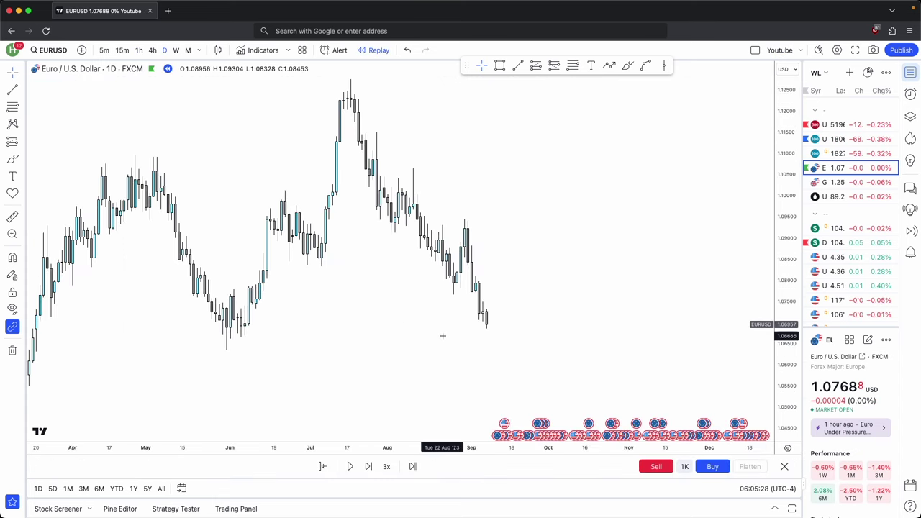
- Draw a horizontal line from the swing low around the start of June to just beyond the latest candle, using the Sellside LQ template
left_click_drag(460, 336, 489, 345)
scroll(469, 336, "up", 1)
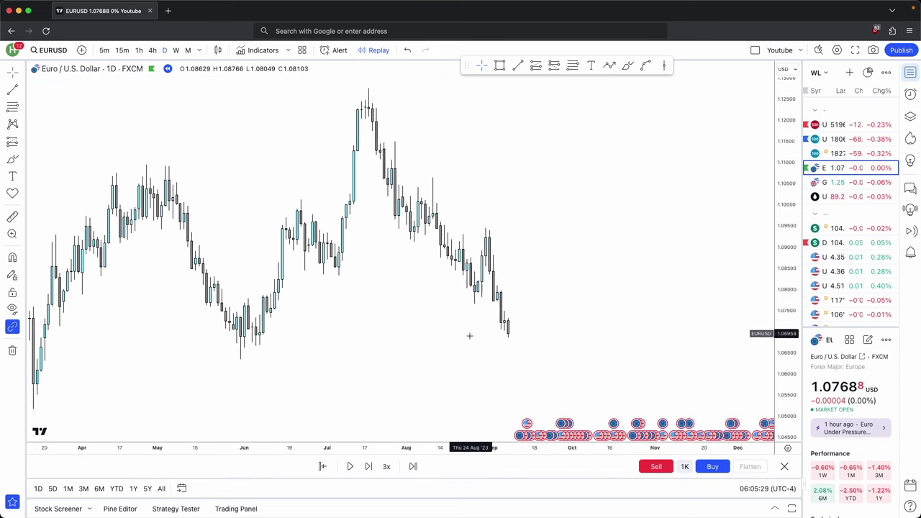
scroll(540, 151, "up", 2)
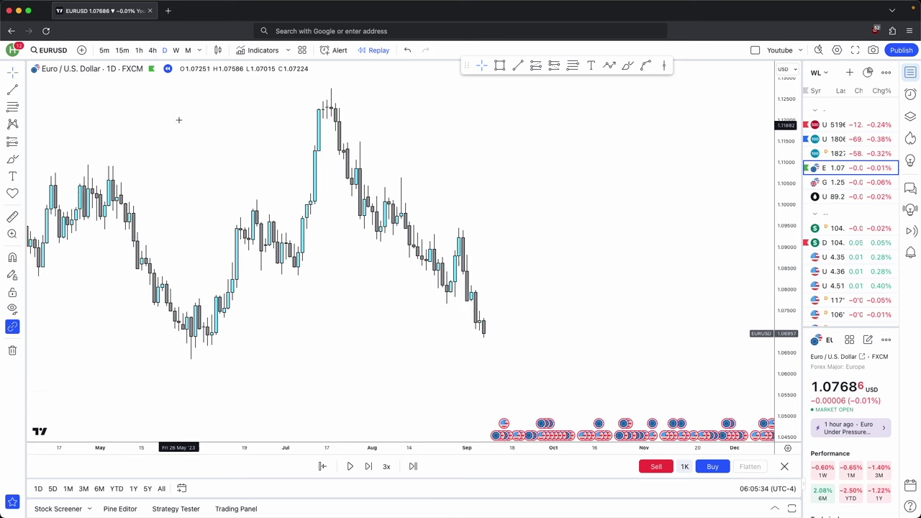
left_click_drag(479, 193, 483, 204)
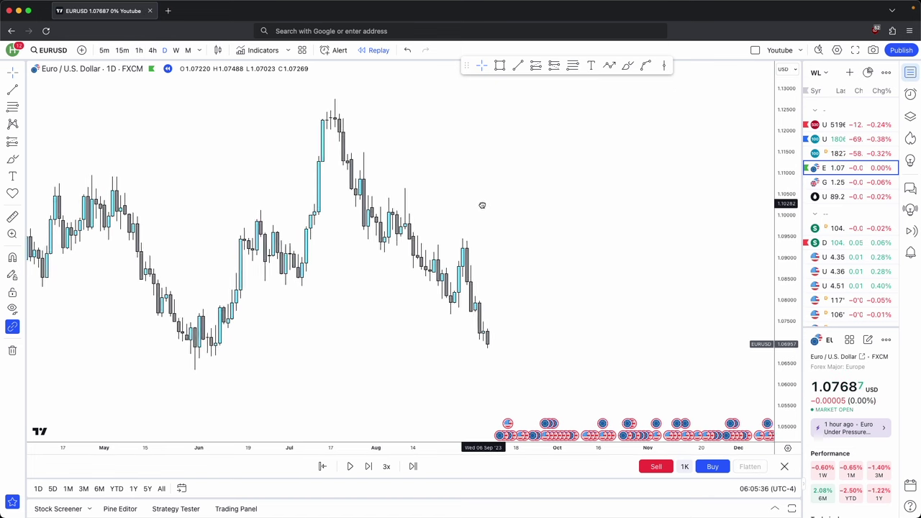
scroll(481, 204, "up", 1)
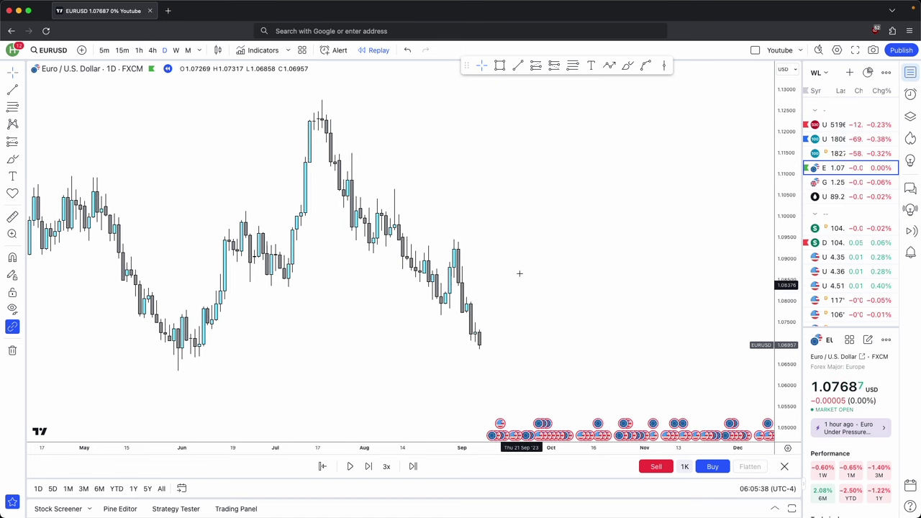
left_click_drag(422, 189, 437, 205)
left_click(519, 66)
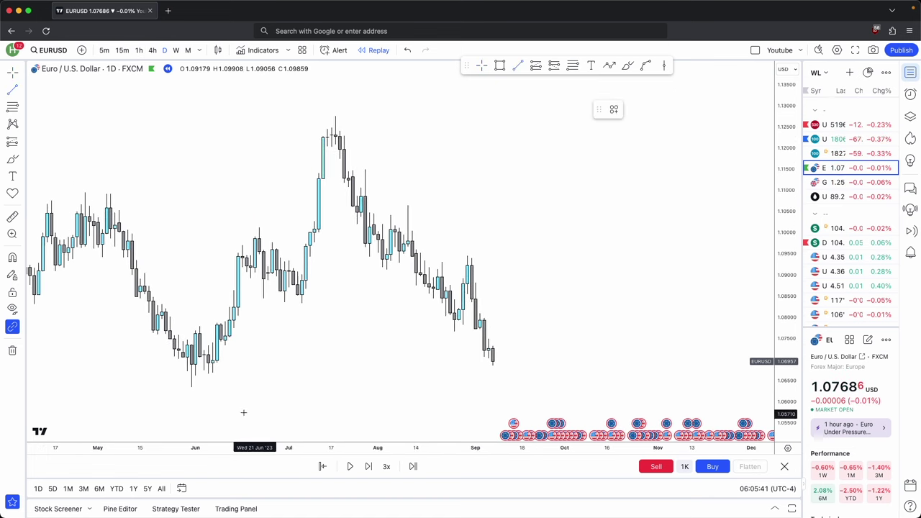
left_click(191, 388, "super")
left_click(520, 394)
scroll(614, 281, "down", 2)
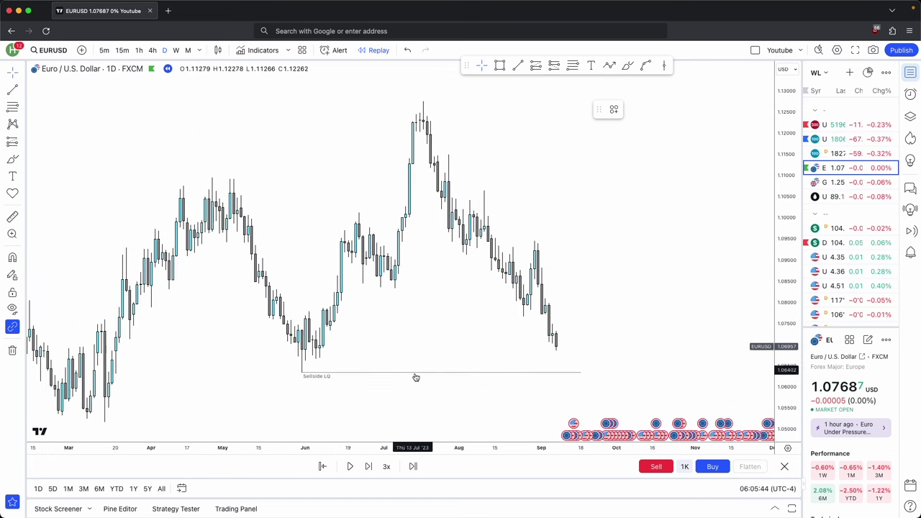
- Draw a downward arrow alongside the decline from the July high, ending near 1.0790 on 28 September, and color it light grey
left_click_drag(329, 356, 321, 358)
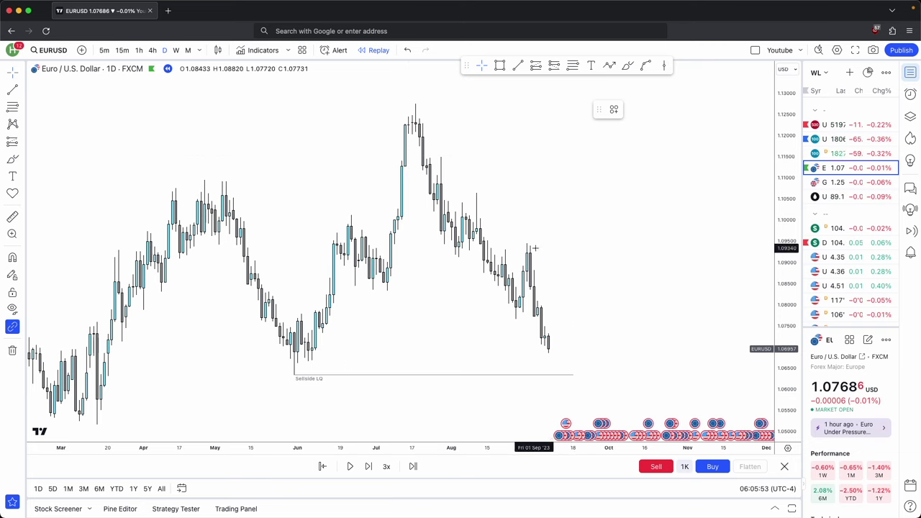
left_click_drag(588, 294, 579, 301)
scroll(579, 301, "up", 1)
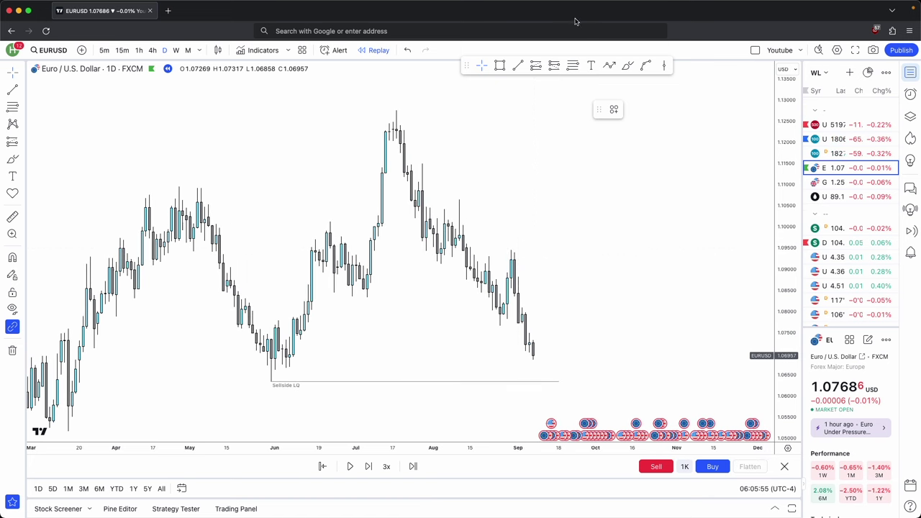
left_click(609, 65)
left_click(426, 110)
left_click(588, 316)
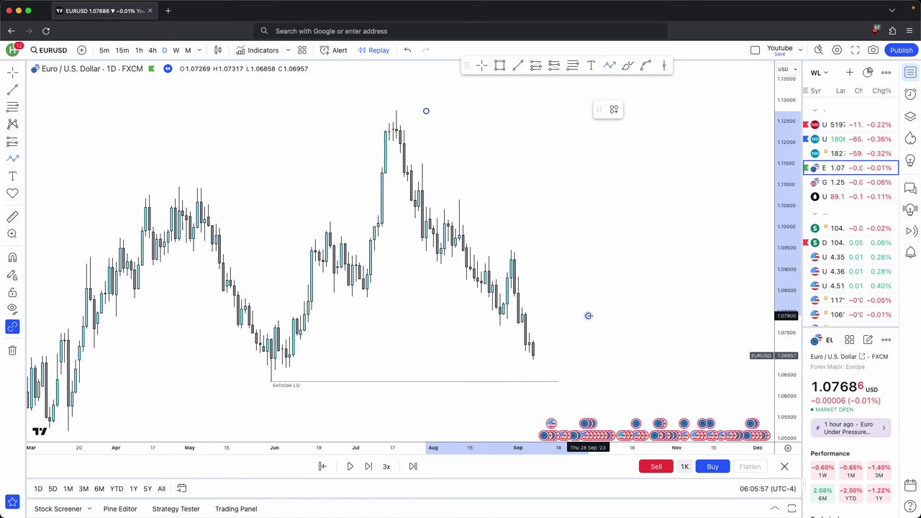
left_click(632, 111)
left_click(666, 130)
left_click(576, 144)
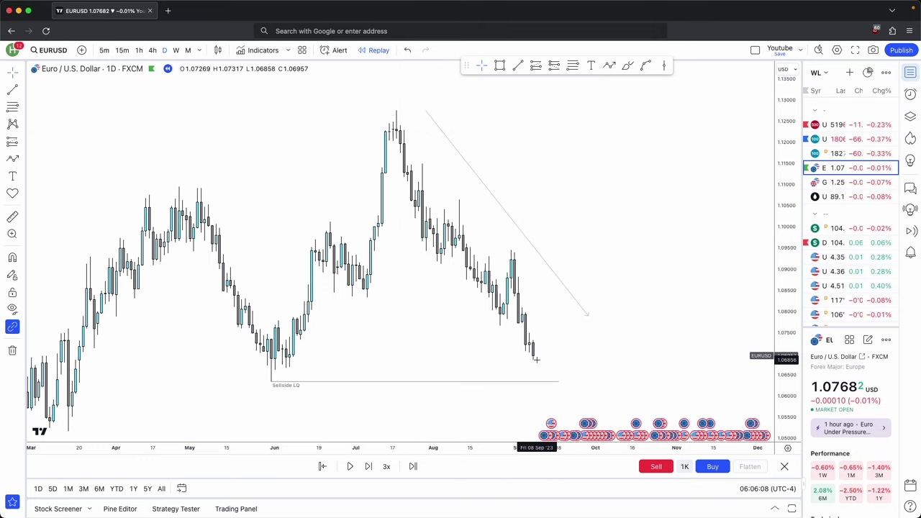
- Draw a light-blue rectangle over the early-August price range just above the late-August high, extending past the latest candle
scroll(537, 360, "up", 1)
left_click(500, 66)
mouse_move(410, 253)
left_mouse_down()
mouse_move(414, 224)
mouse_move(519, 264)
left_mouse_up()
left_click(560, 265)
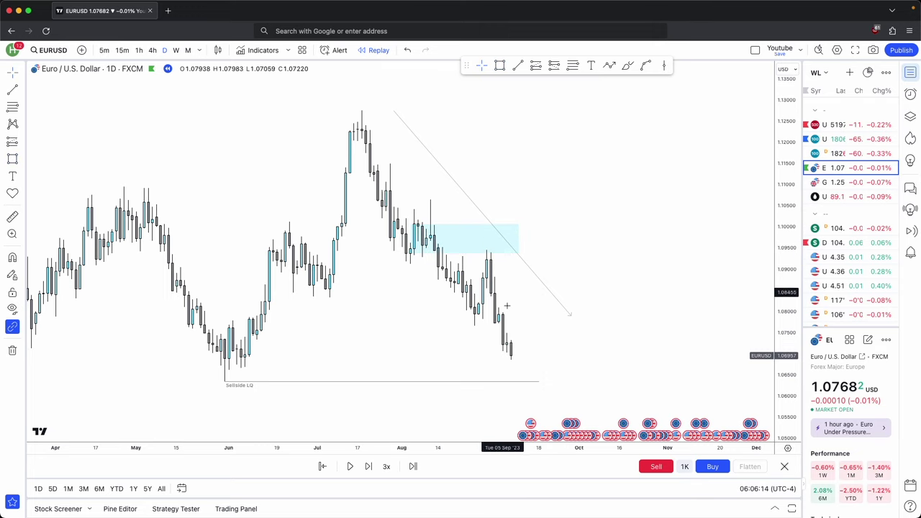
- Mark the 25 August low at 1.07658 with a short horizontal line and apply the Sellside LQ template
key("alt+t")
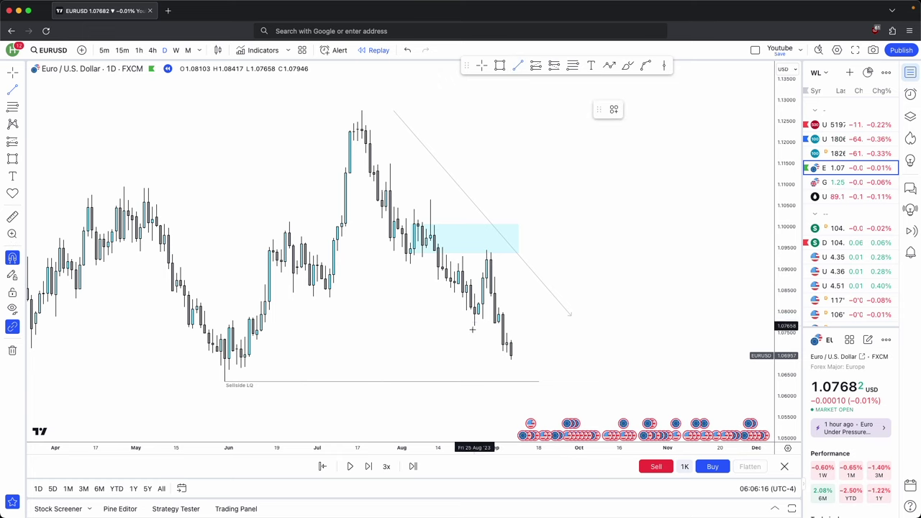
left_click(474, 326)
left_click(503, 326)
left_click(614, 109)
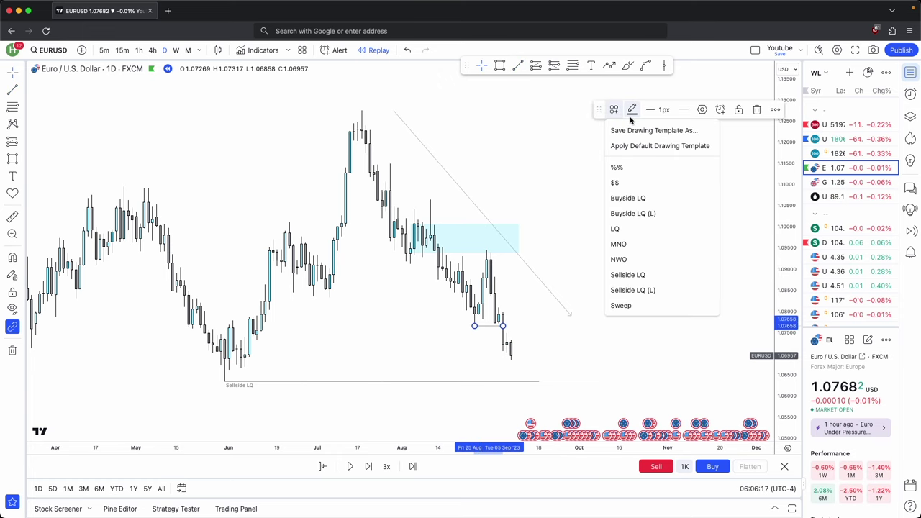
left_click(628, 274)
scroll(609, 265, "down", 1)
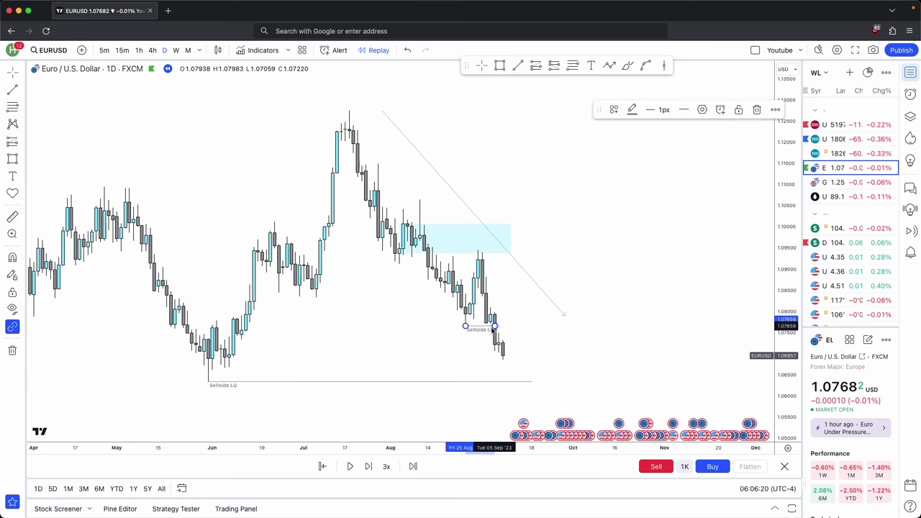
left_click(522, 286)
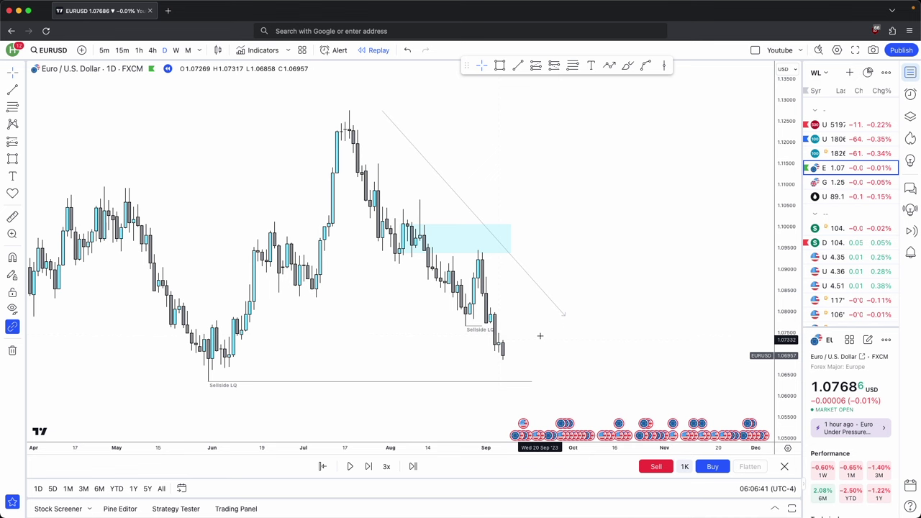
- Draw a short horizontal line from the 22 August high across to the late-August peak and change its line color
left_click_drag(543, 320, 617, 300)
scroll(605, 303, "up", 5)
key("alt+t")
left_click(367, 237)
left_click(428, 240, "shift")
left_click(631, 109)
left_click(626, 173)
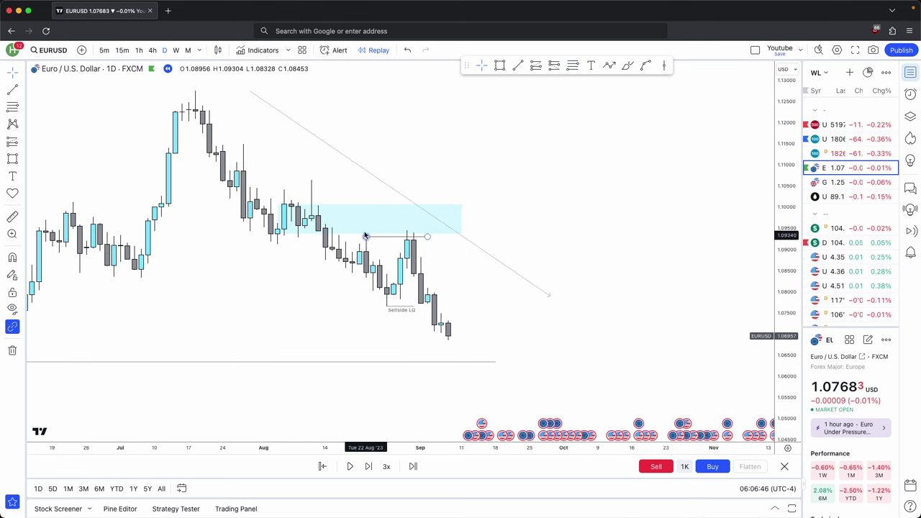
- Draw a rectangle from 28 June to 22 September between 1.09604 and 1.08538, and delete it again
left_click(321, 208)
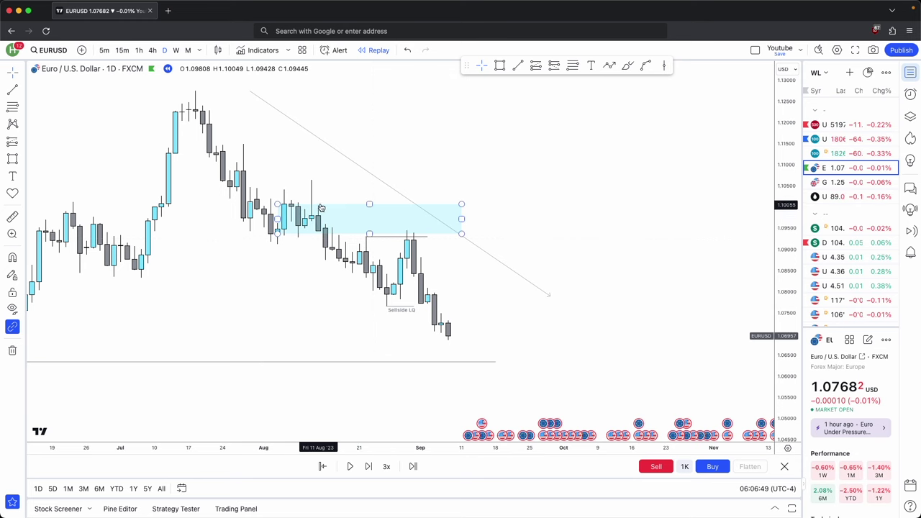
scroll(331, 210, "down", 3)
left_click_drag(348, 216, 359, 228)
left_click(500, 66)
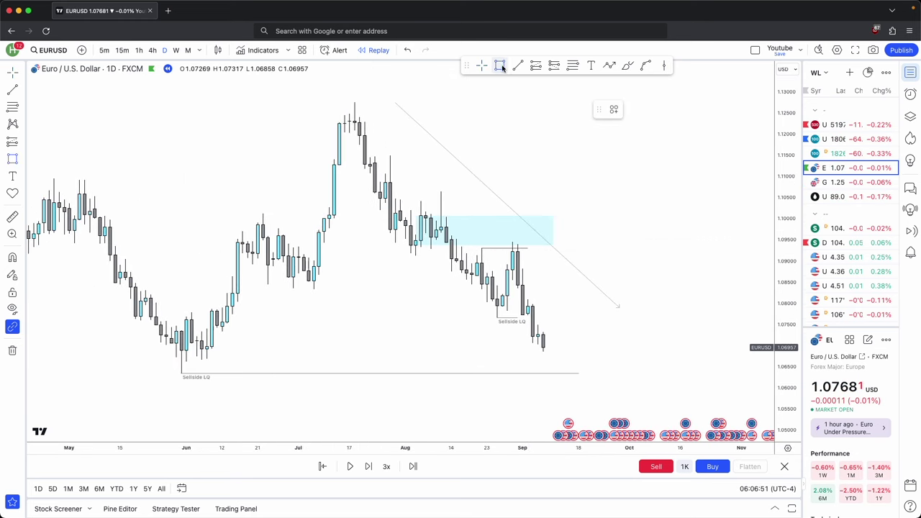
mouse_move(283, 235)
left_mouse_down()
mouse_move(309, 280)
mouse_move(559, 278)
mouse_move(599, 259)
left_mouse_up()
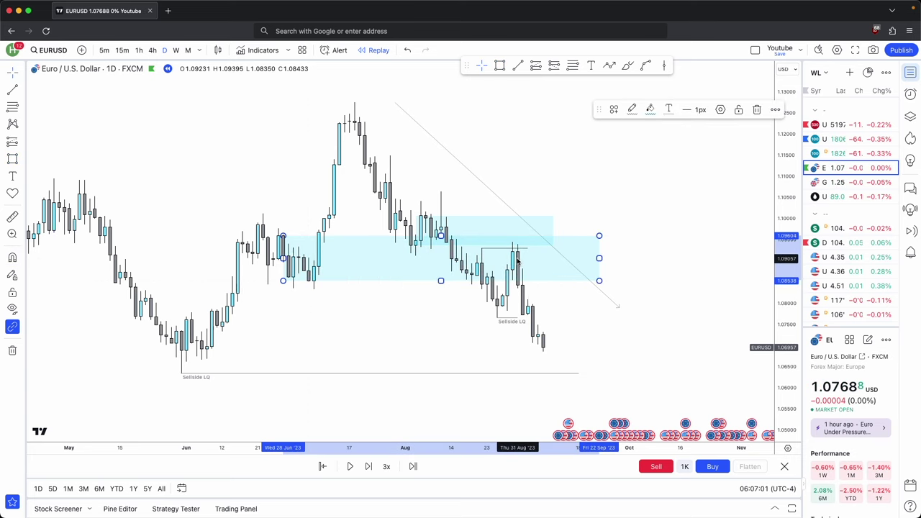
scroll(553, 298, "down", 1)
left_click(756, 109)
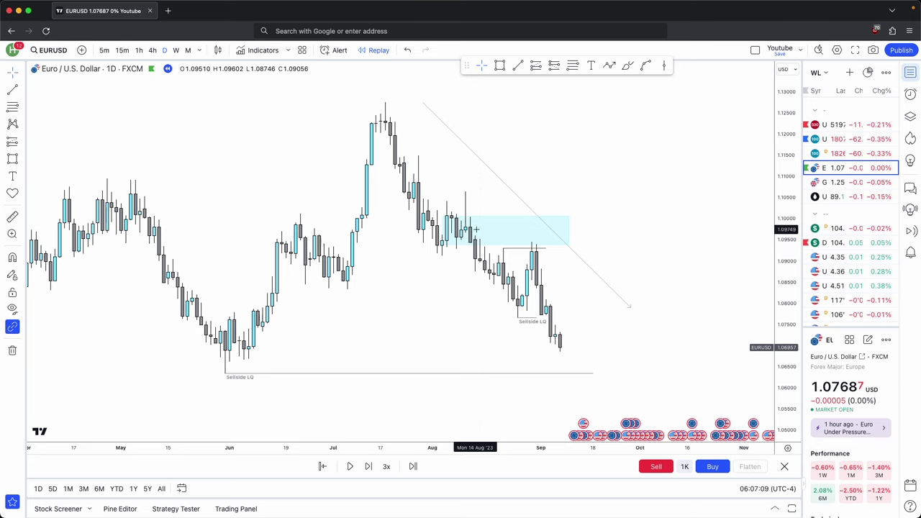
- Examine the late-August pullback into the blue zone relative to the marked high and the Sellside LQ lines
scroll(508, 286, "up", 1)
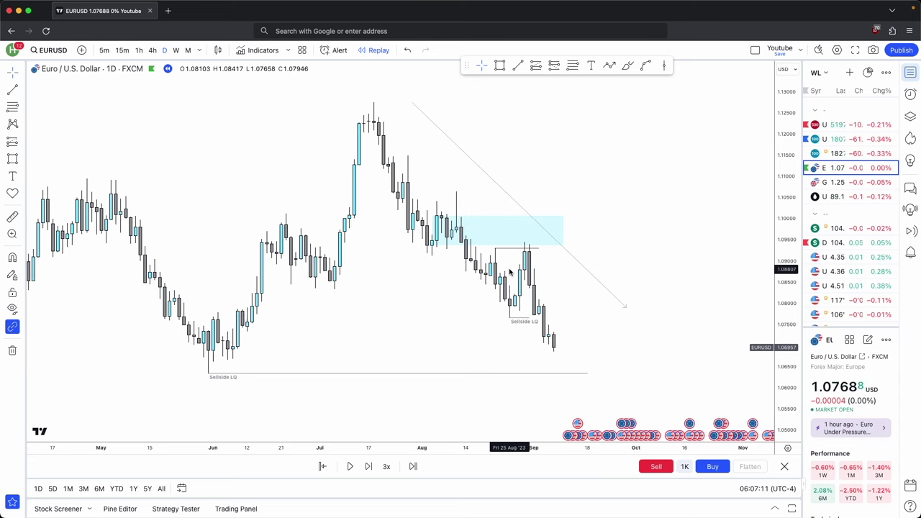
scroll(510, 272, "up", 1)
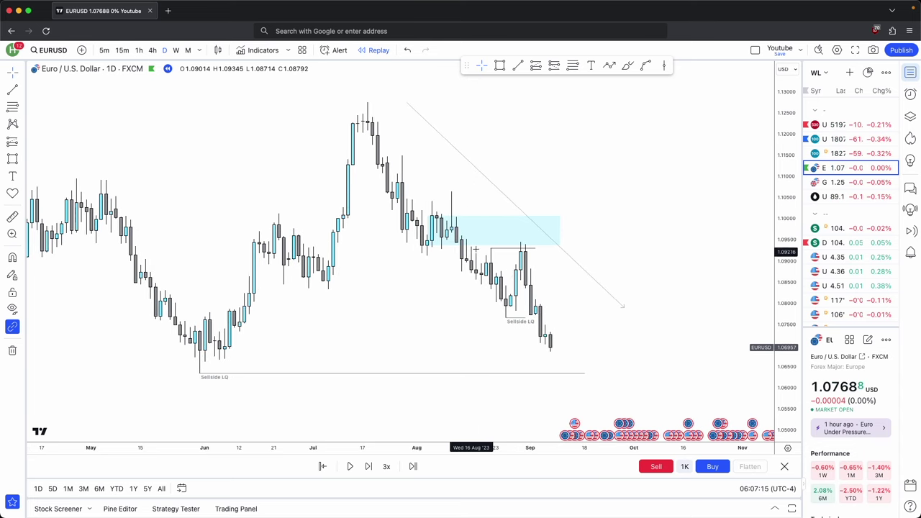
scroll(469, 244, "up", 1)
scroll(468, 244, "up", 1)
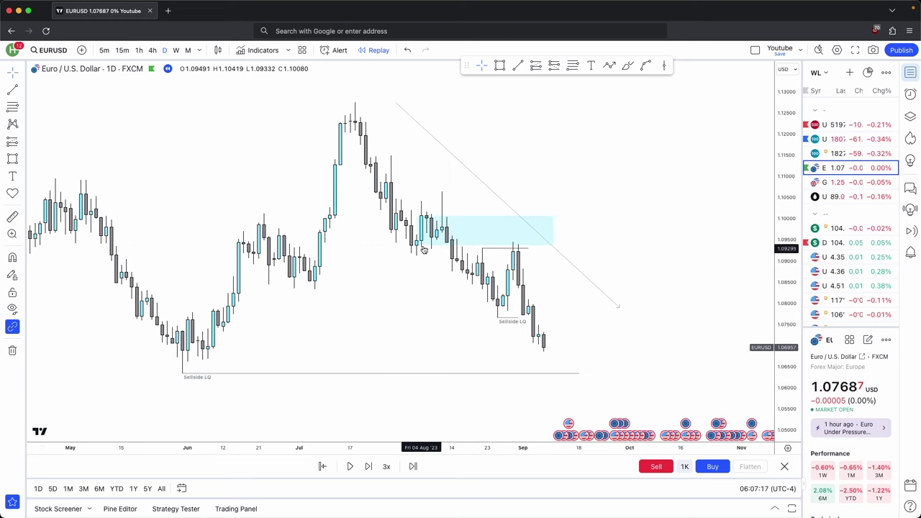
scroll(444, 214, "up", 1)
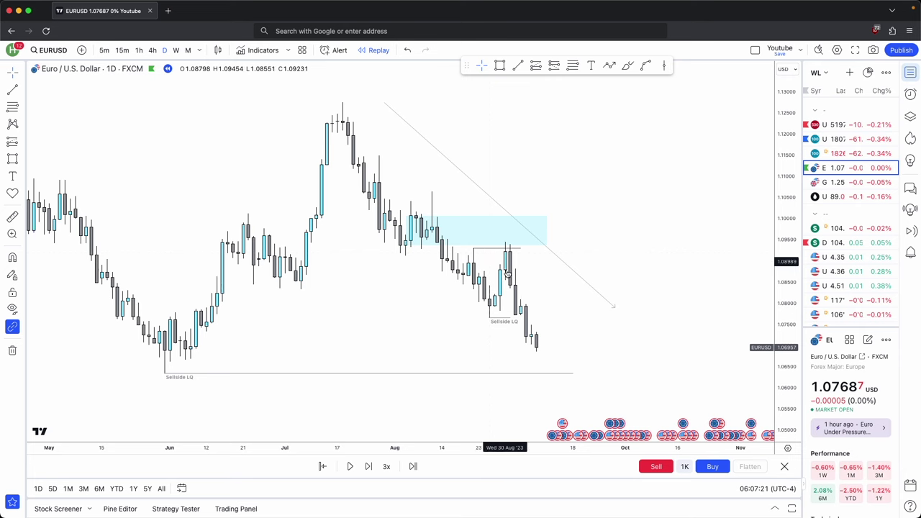
scroll(582, 353, "up", 2)
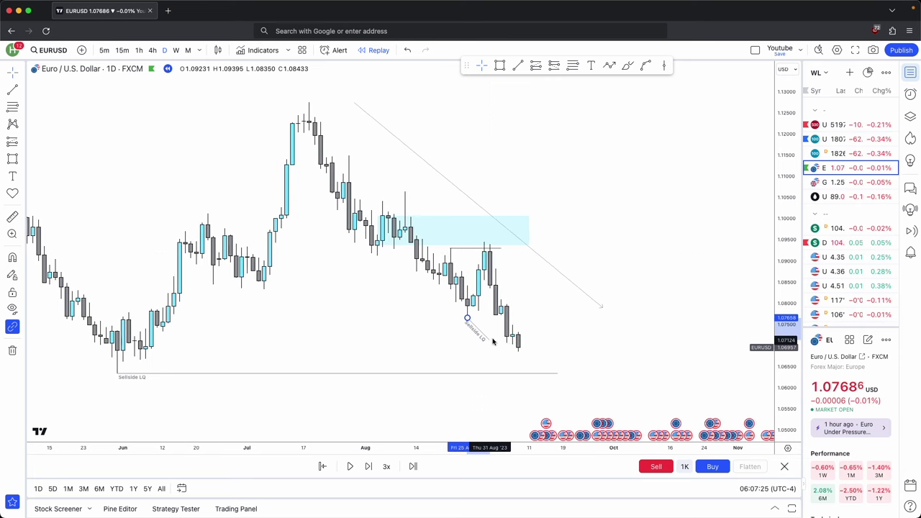
scroll(525, 312, "up", 1)
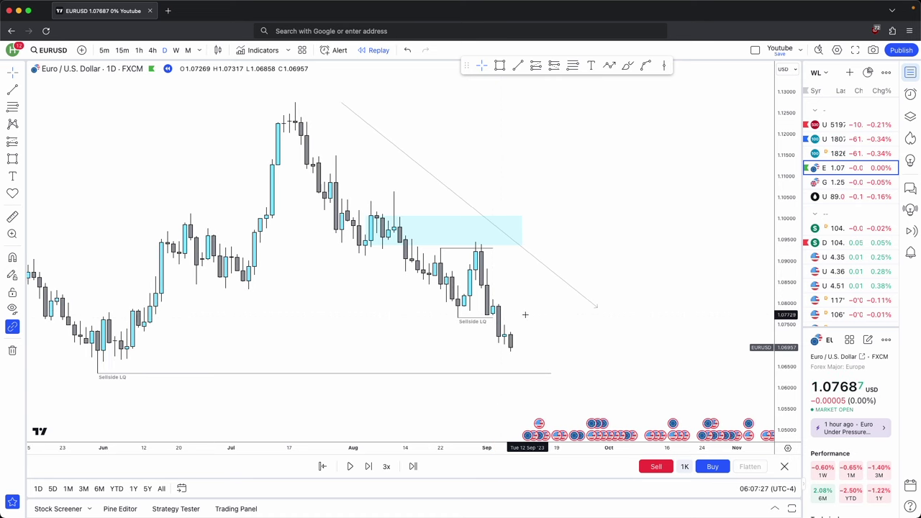
- Draw a rectangle just below the short Sellside LQ line, between about 1.0771 and 1.0749, from early September to early October
scroll(525, 315, "up", 1)
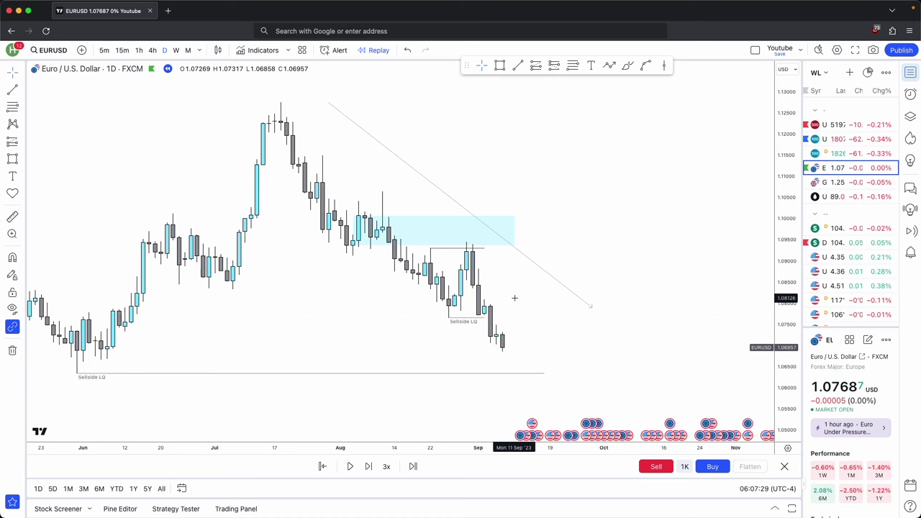
left_click(501, 68)
left_click(485, 315, "super")
left_click_drag(496, 320, 616, 322)
- Draw a second rectangle above it from 1 September between about 1.0835 and 1.0809, ending level with the lower rectangle
left_click(500, 65)
left_click(472, 289)
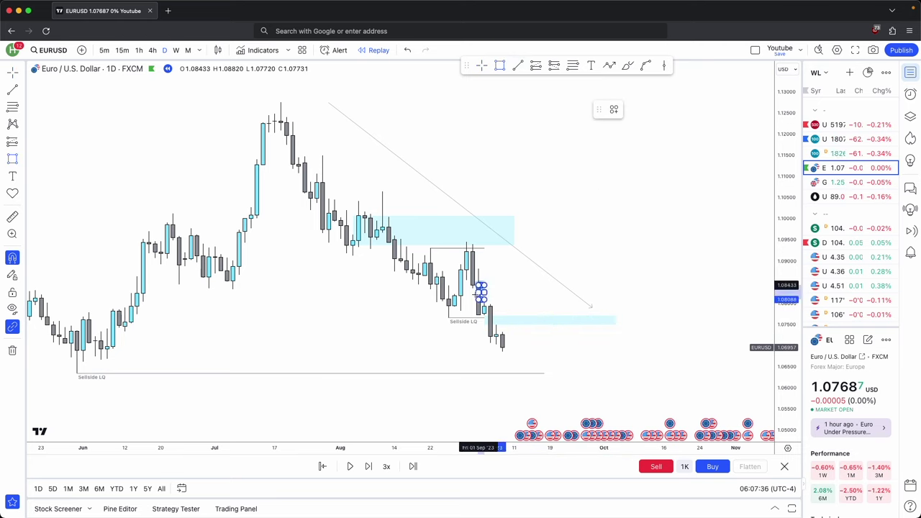
left_click(598, 299)
left_click_drag(597, 308, 629, 308)
left_click(631, 305)
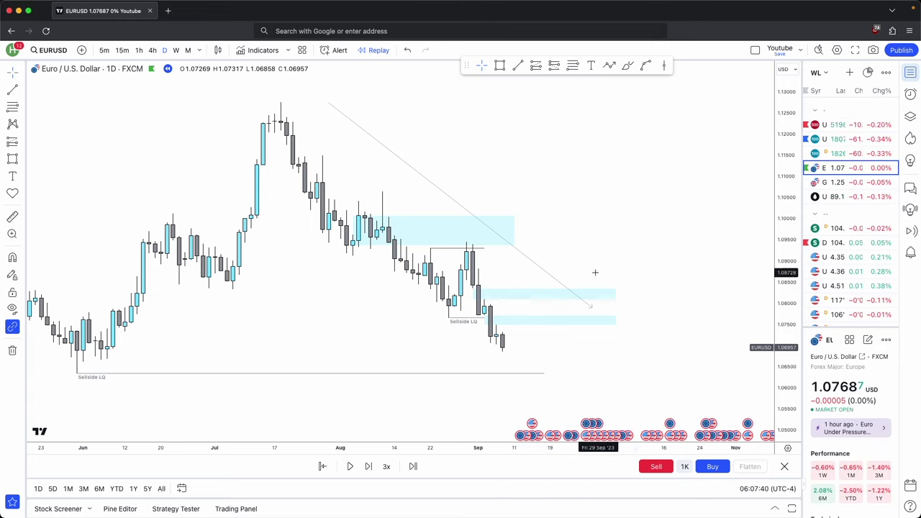
- Draw a path arrow from the latest candle up into the lower blue zone and down to the long Sellside LQ line
left_click_drag(526, 331, 511, 330)
left_click(509, 324)
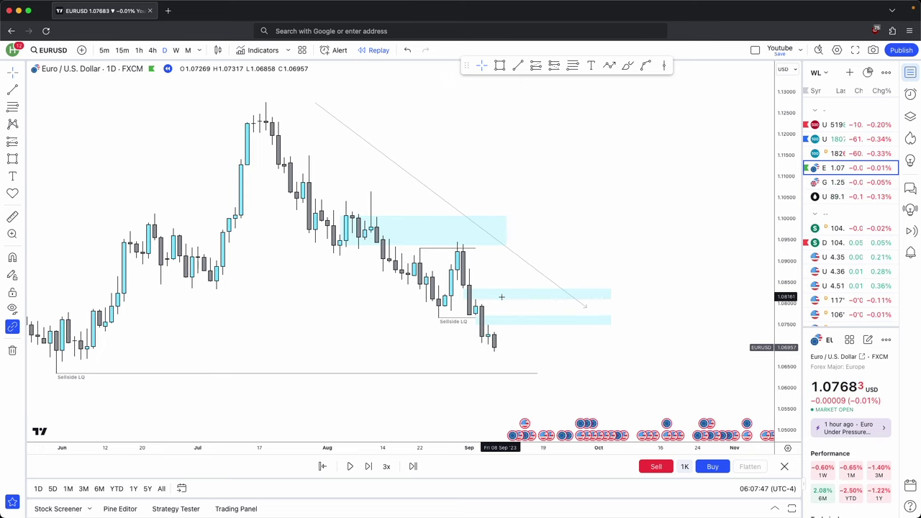
left_click(610, 66)
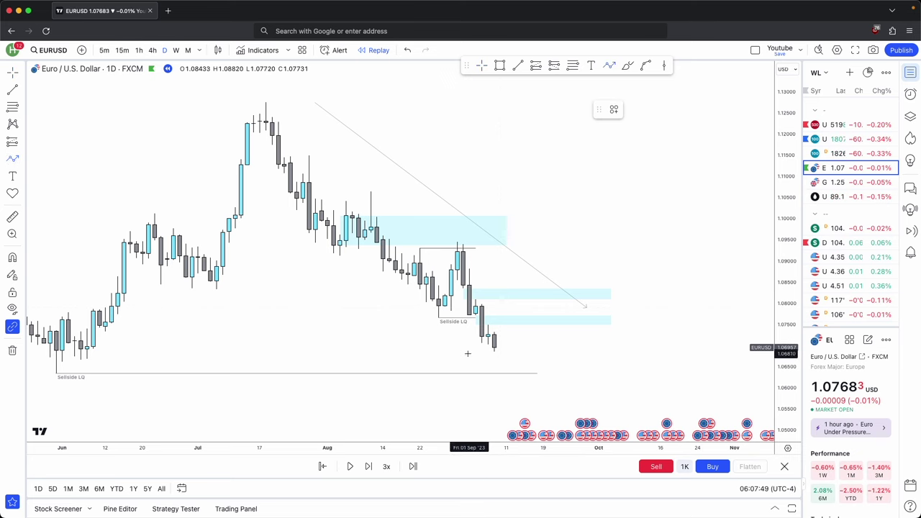
left_click(506, 346)
left_click(518, 321)
left_click(543, 375)
scroll(623, 373, "left", 5)
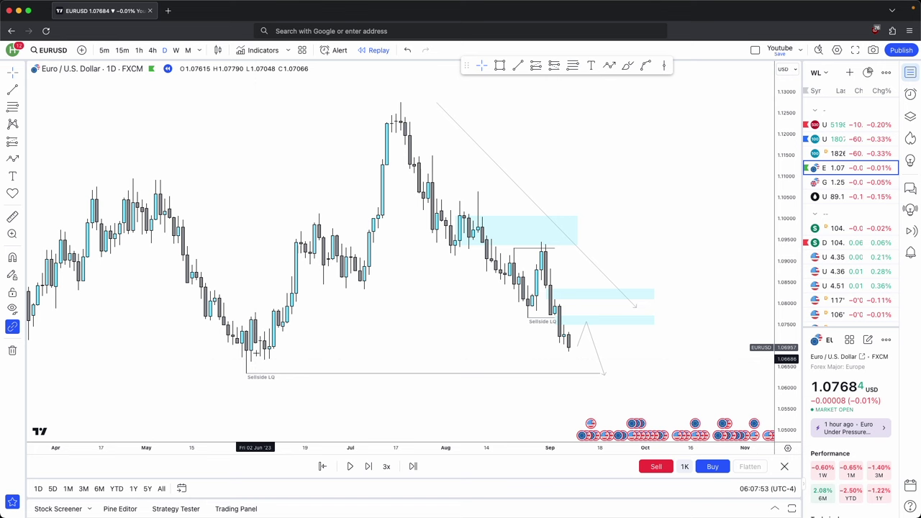
scroll(237, 360, "right", 2)
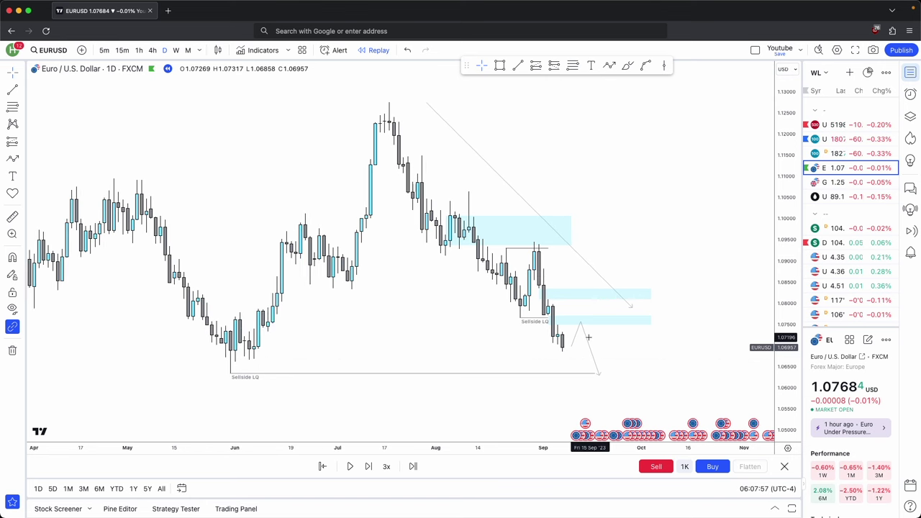
- Advance the daily replay by three bars, up to the retest of the lower blue zone
left_click(368, 467)
left_click(369, 468)
left_click(369, 469)
scroll(587, 348, "up", 2)
left_click_drag(588, 350, 606, 295)
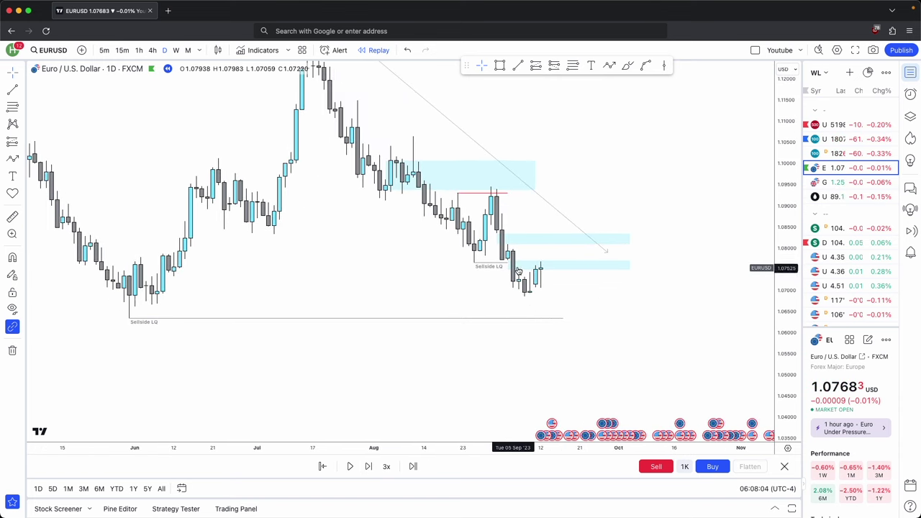
left_click_drag(785, 355, 772, 300)
left_click_drag(613, 324, 594, 321)
scroll(594, 321, "up", 2)
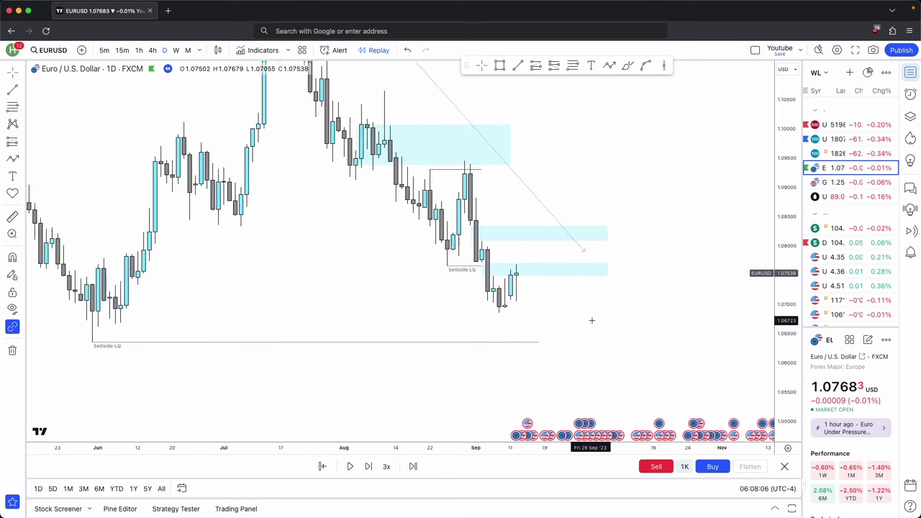
left_click_drag(523, 290, 516, 301)
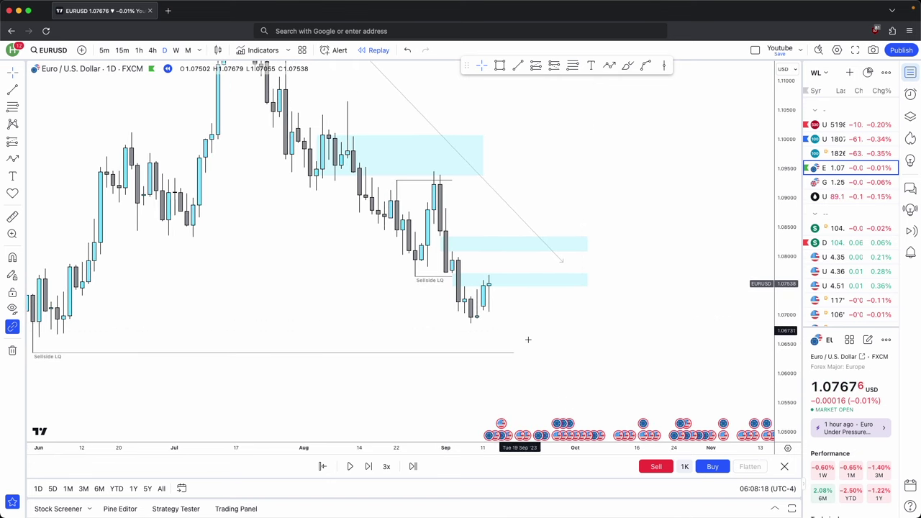
- Mark the September low at 1.06858 with a horizontal line from 7 to 22 September and apply the Sellside LQ template
left_click(518, 66)
left_click(471, 323)
left_click(538, 323)
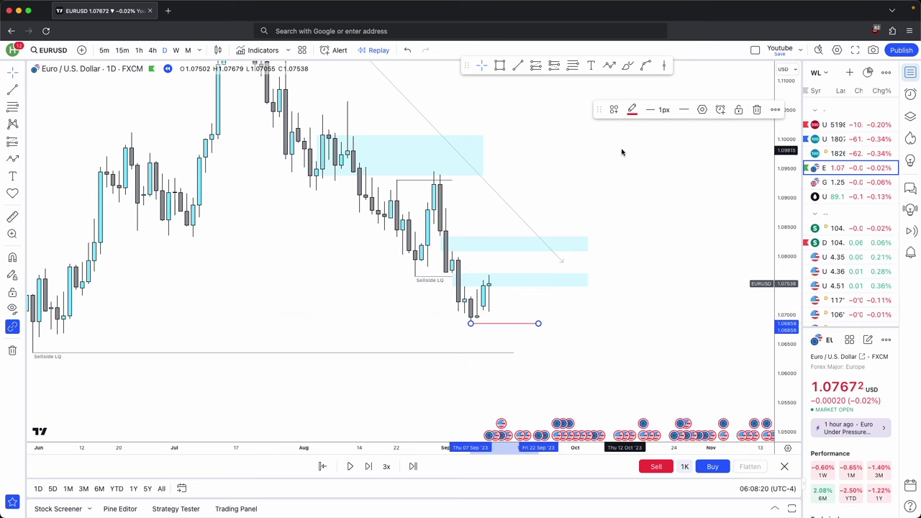
left_click(614, 109)
left_click(627, 274)
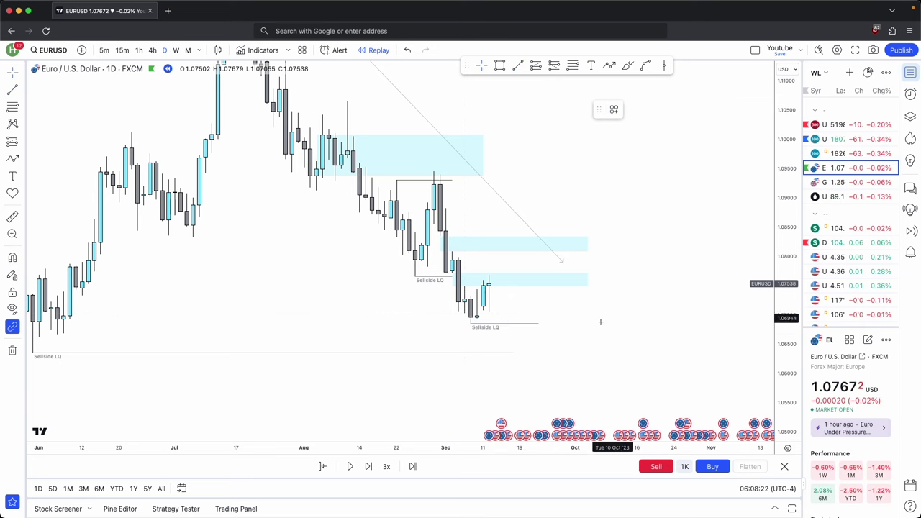
- Extend the end of the long Sellside LQ line at 1.06350 from 18 September to mid-October
scroll(648, 346, "left", 3)
scroll(686, 363, "right", 3)
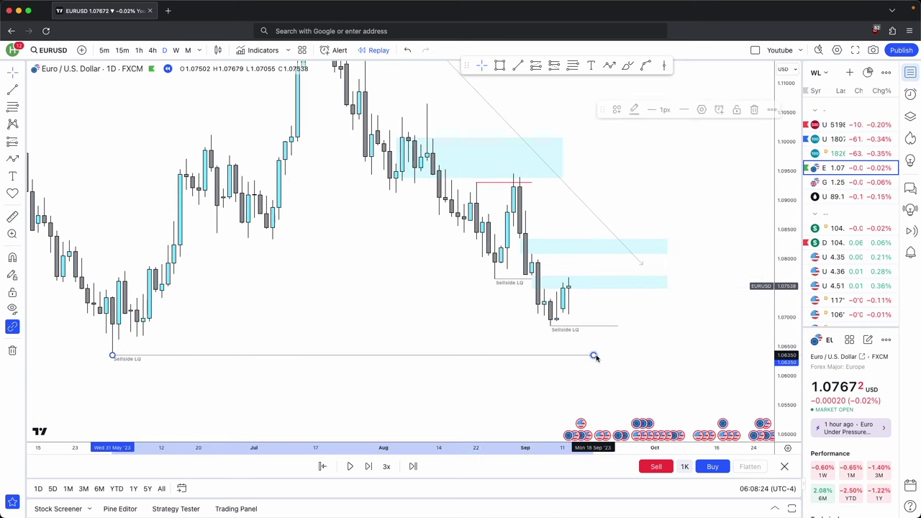
scroll(363, 310, "up", 2)
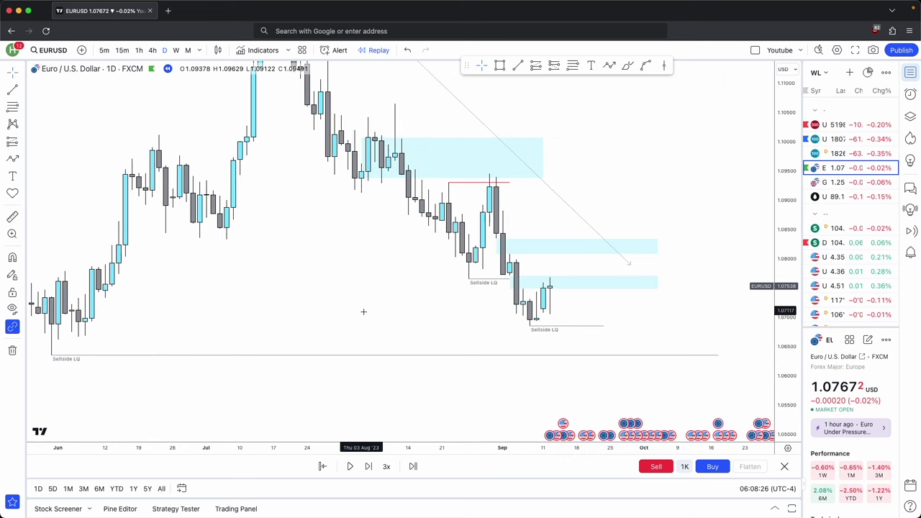
left_click_drag(637, 204, 603, 276)
scroll(604, 276, "down", 1)
left_click_drag(797, 253, 783, 295)
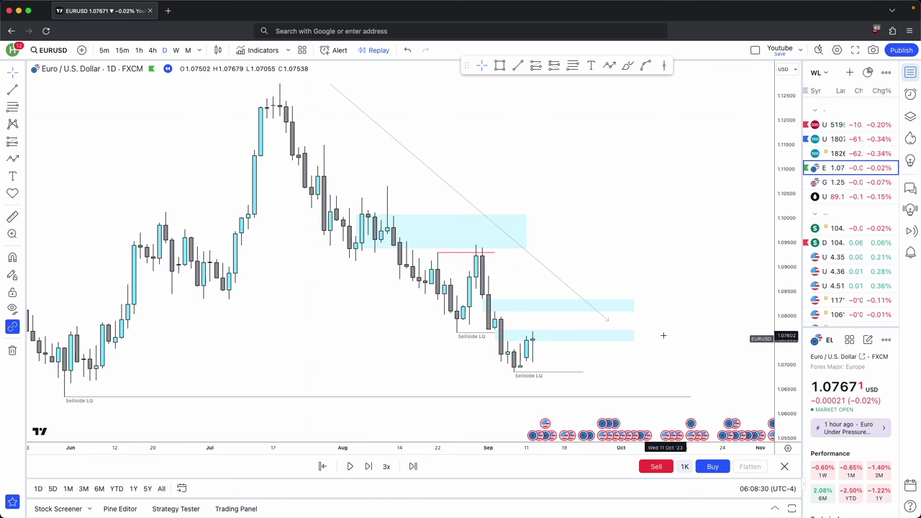
left_click_drag(664, 335, 640, 297)
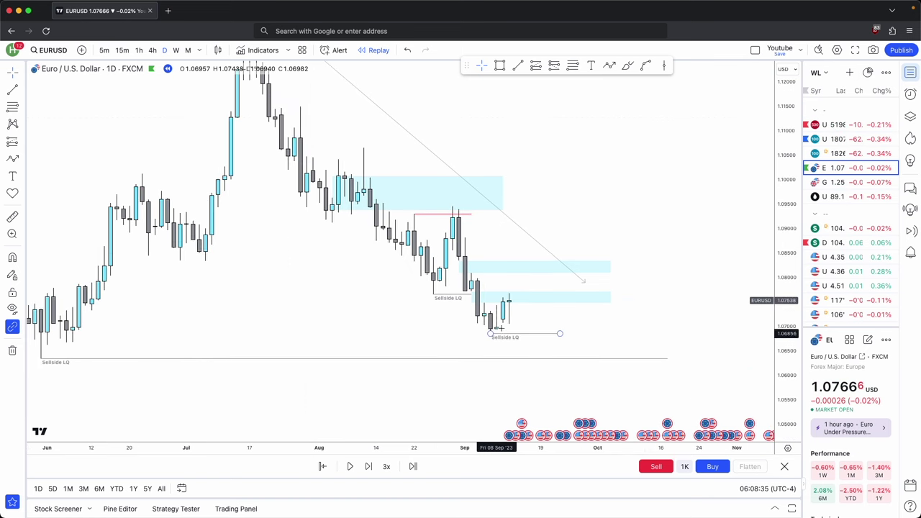
left_click(526, 300)
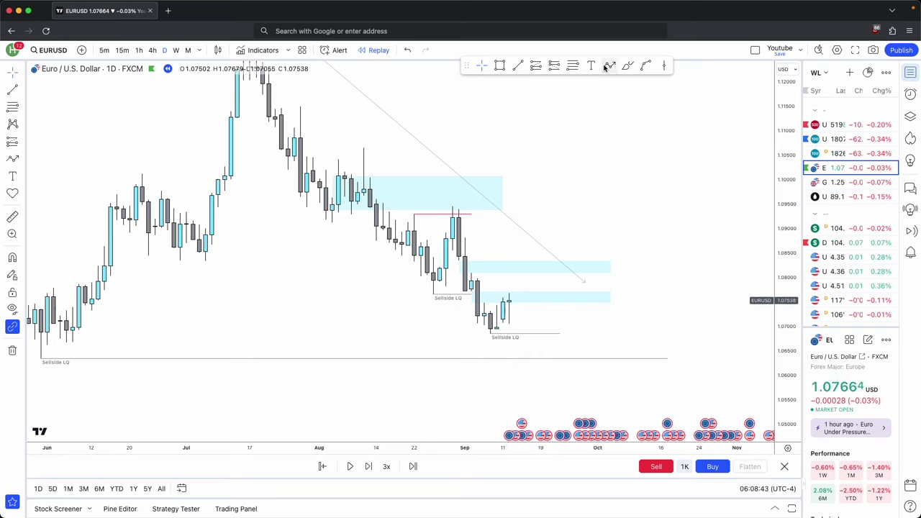
- Draw a path arrow from the lower blue zone down past the newest Sellside LQ line, and delete it again
left_click(609, 66)
left_click(516, 296)
left_click(540, 348)
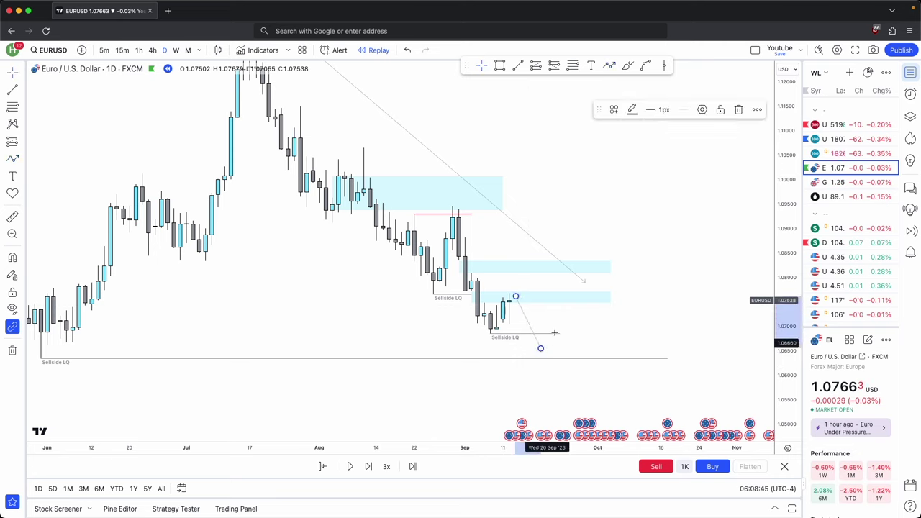
left_click(737, 109)
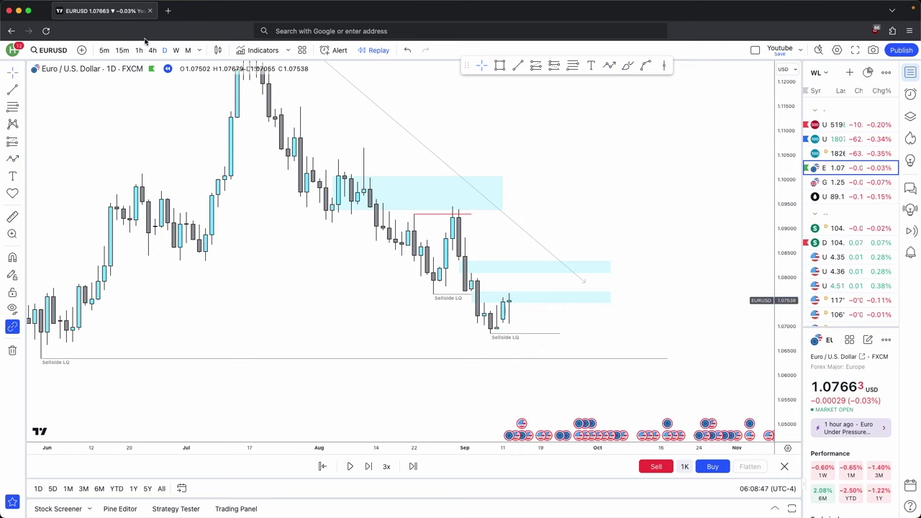
- Switch the chart to the 1-hour timeframe, comparing it once with the daily view
left_click(139, 50)
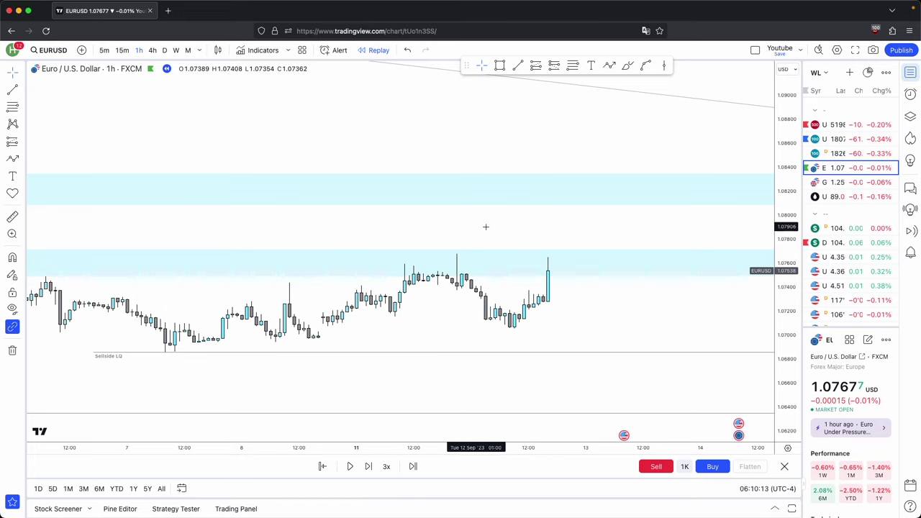
left_click_drag(647, 335, 552, 335)
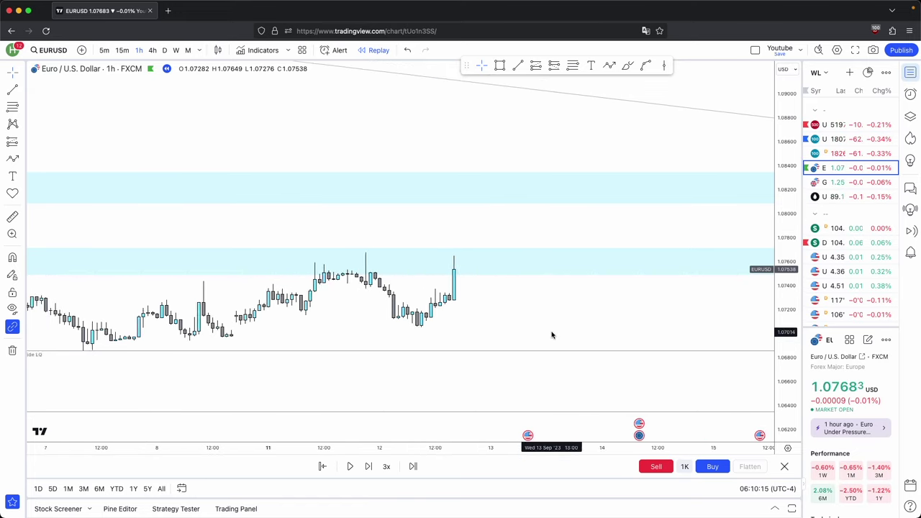
scroll(552, 335, "down", 3)
left_click(164, 50)
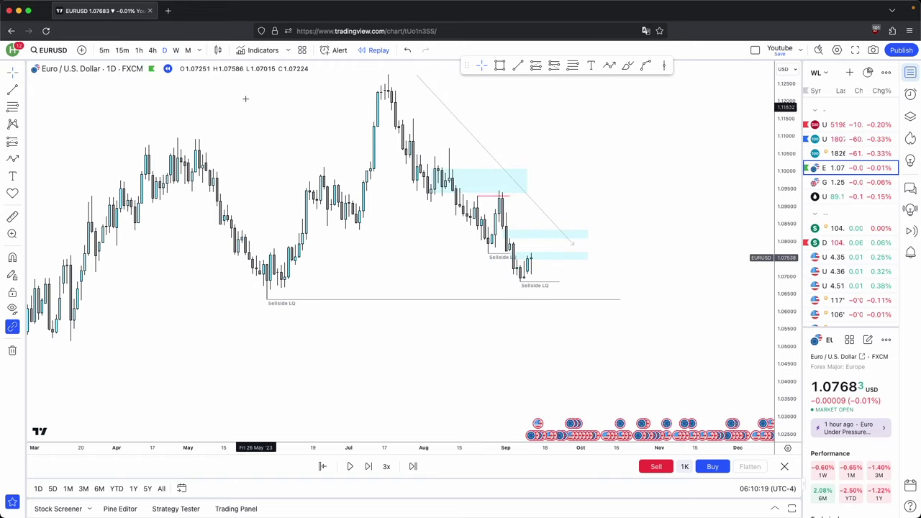
left_click(139, 50)
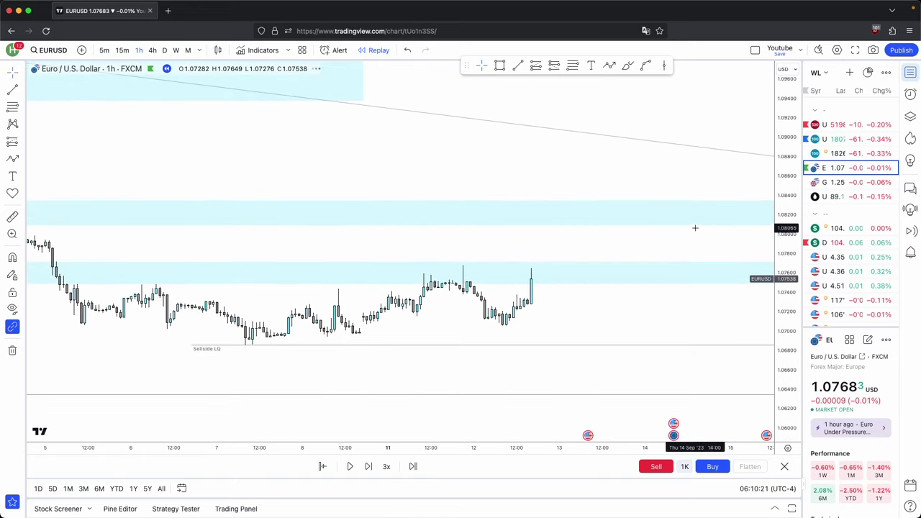
scroll(557, 293, "down", 1)
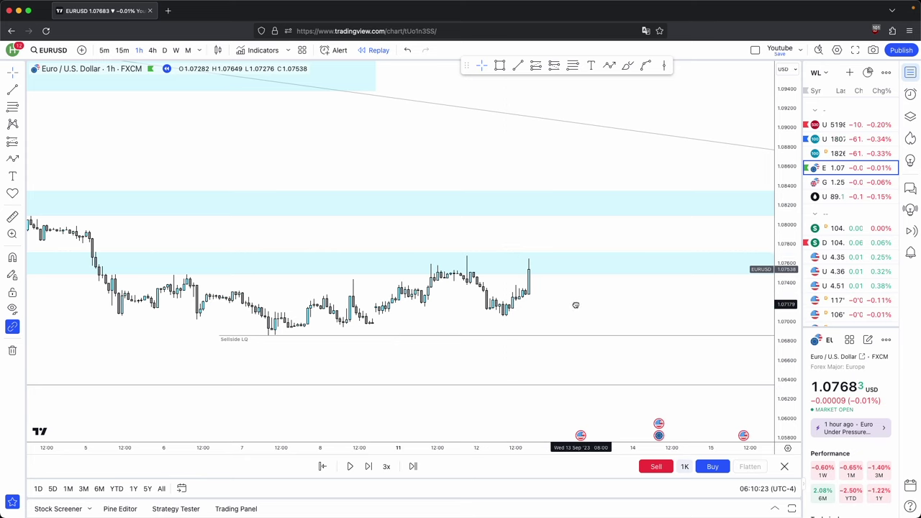
left_click_drag(576, 304, 565, 308)
scroll(579, 287, "up", 1)
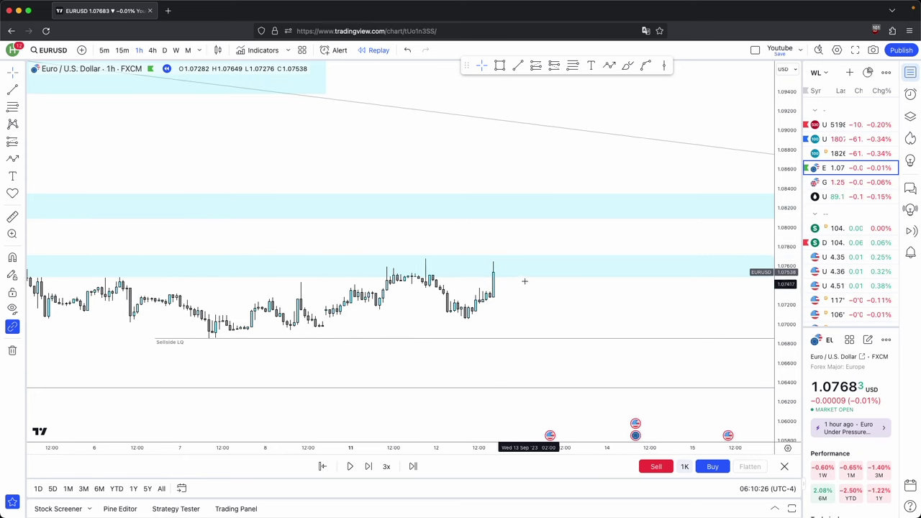
- Advance the 1-hour replay by seven bars to follow the reaction inside the lower blue zone
left_click(367, 467)
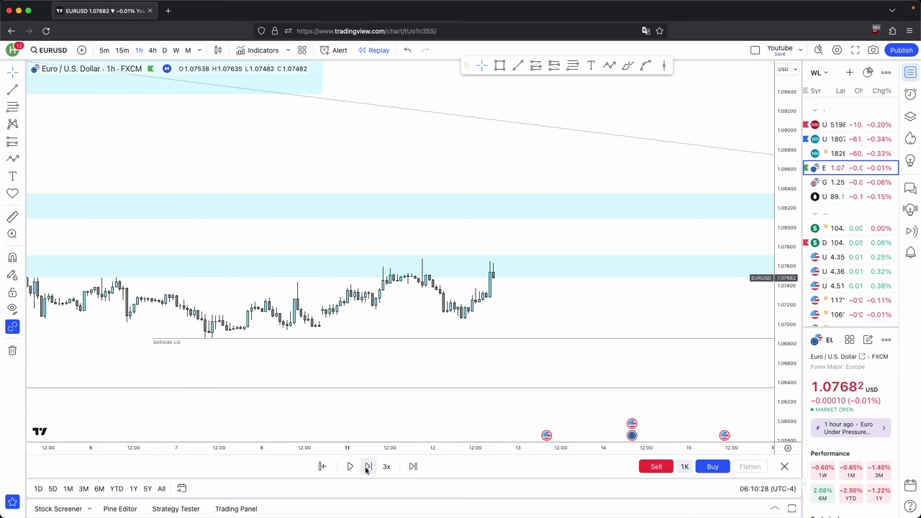
left_click(367, 466)
left_click(367, 466)
left_click(367, 466)
left_click(367, 466)
left_click(367, 466)
left_click(367, 466)
scroll(506, 320, "up", 1)
left_click_drag(786, 331, 787, 144)
left_click_drag(576, 281, 577, 264)
- Advance the 1-hour replay by three more bars, up to the 13 September 02:00 candle
left_click(370, 466)
left_click(370, 466)
scroll(539, 317, "up", 1)
scroll(538, 316, "up", 1)
left_click_drag(569, 308, 614, 296)
left_click(372, 464)
- Draw a short horizontal line at 1.07443 from the small 12 September 23:00 low to the candles that break it
left_click_drag(557, 295, 631, 282)
scroll(575, 297, "up", 3)
left_click_drag(784, 355, 783, 314)
left_click_drag(647, 301, 639, 298)
key("alt+t")
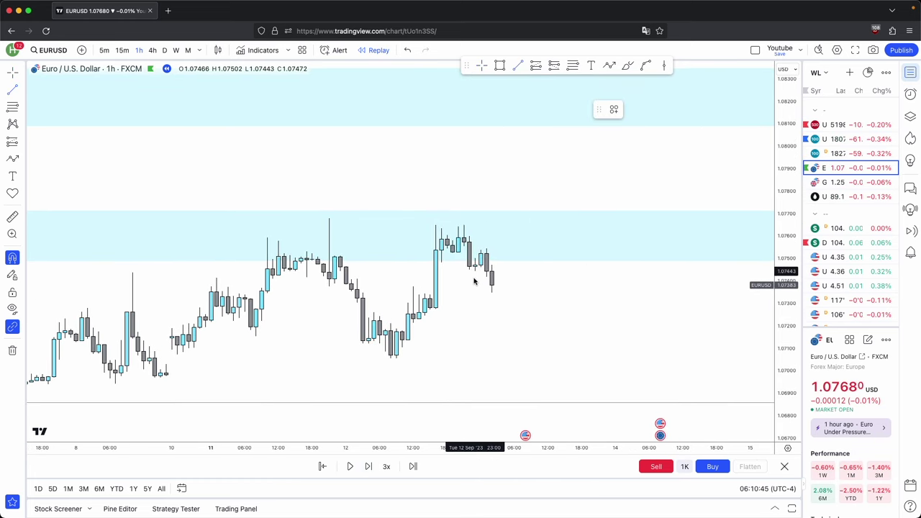
left_click(486, 273)
left_click_drag(541, 285, 575, 283)
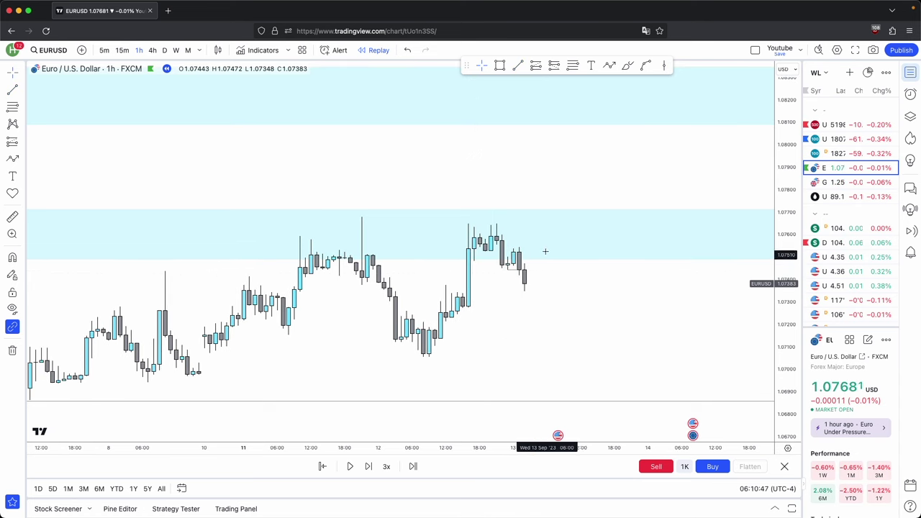
- Draw a rectangle from 12 September 15:00 between 1.07482 and 1.07339, and delete it again
scroll(545, 251, "up", 2)
key("alt+shift+r")
left_click(404, 293)
left_click(417, 262)
left_click_drag(417, 277, 495, 280)
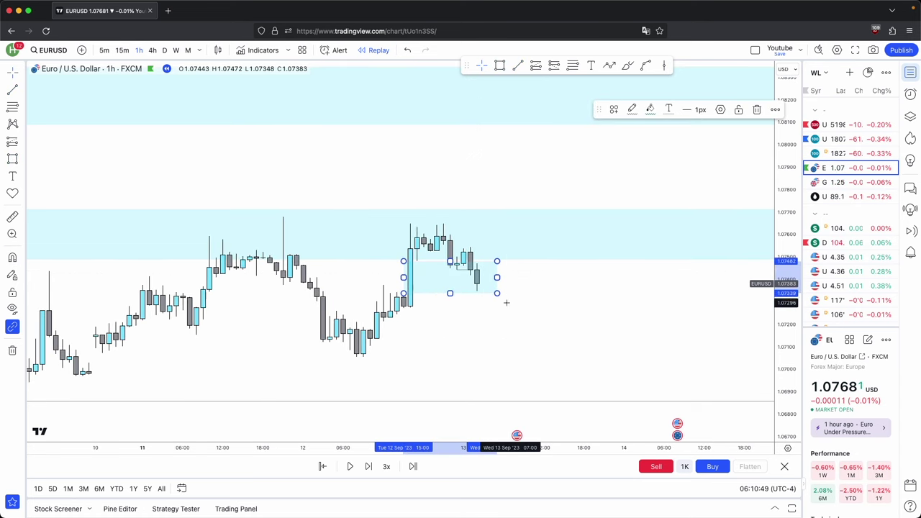
left_click(756, 110)
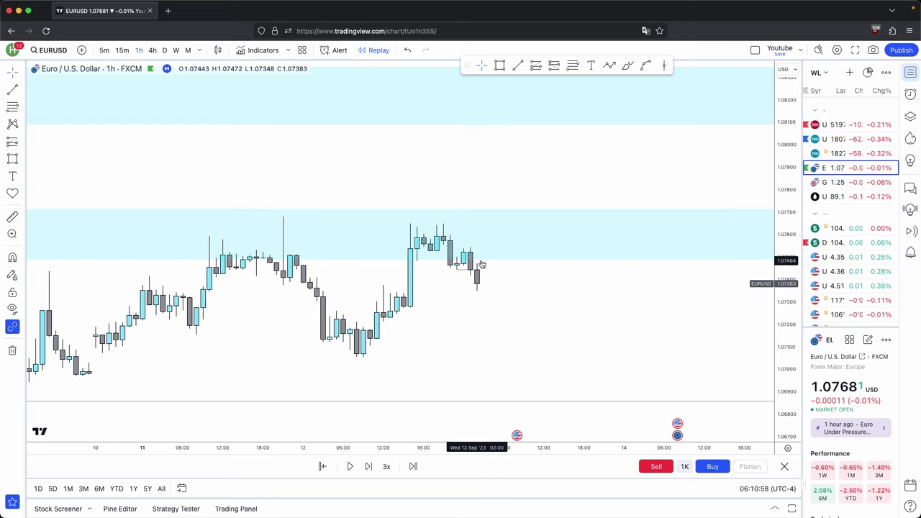
- Draw a rectangle inside the blue zone from 12 September 20:00 between 1.07594 and about 1.0753
scroll(457, 208, "up", 1)
left_click_drag(408, 213, 535, 213)
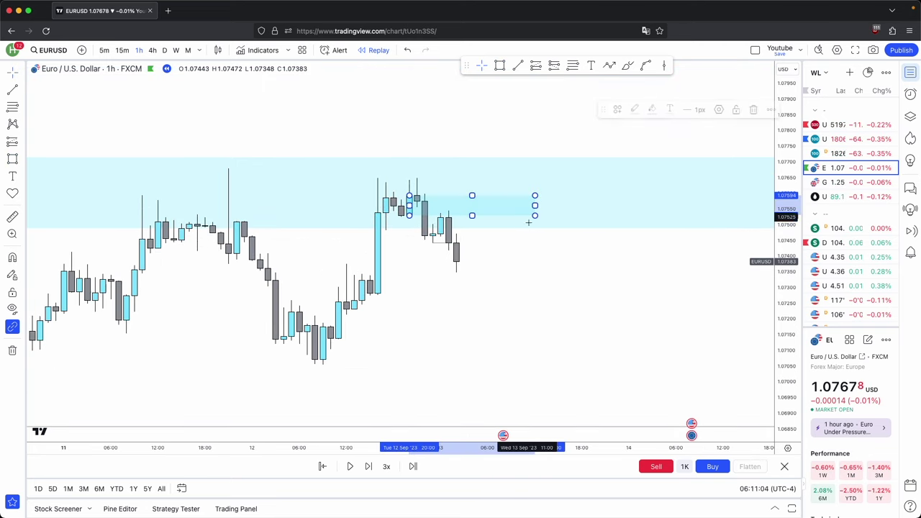
scroll(504, 273, "left", 2)
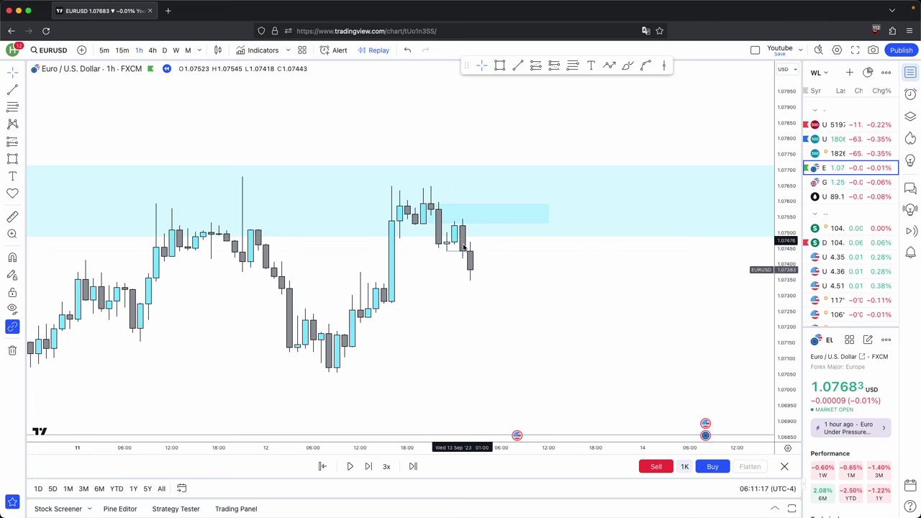
scroll(489, 245, "down", 2)
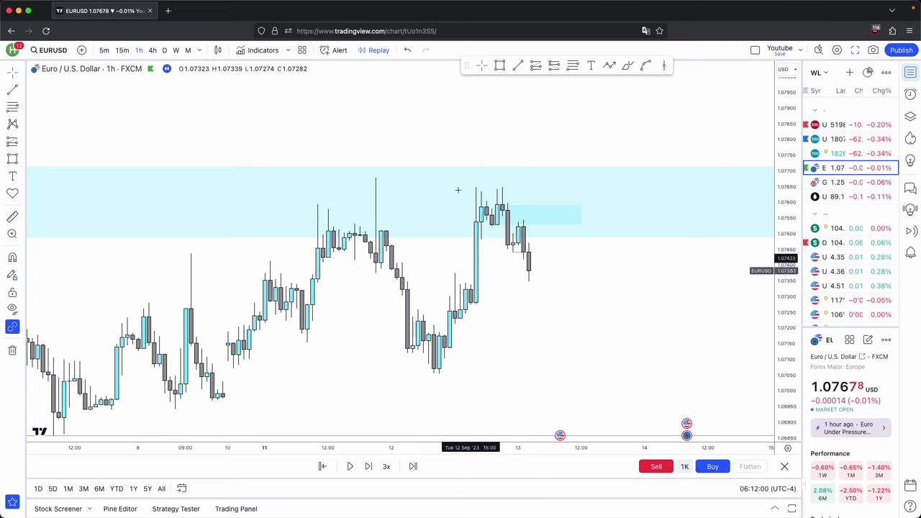
scroll(486, 240, "up", 1)
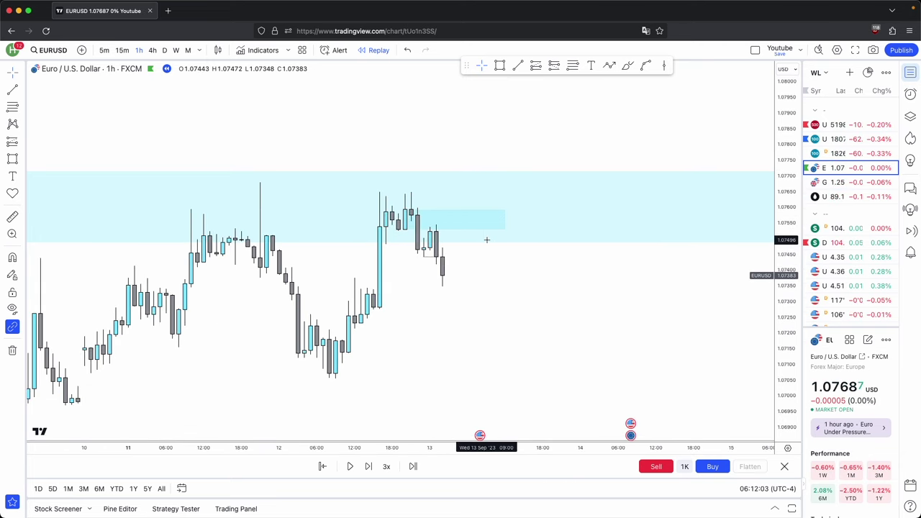
- Draw a rectangle from the start of 13 September between about 1.0751 and 1.0747, and delete the higher small rectangle
left_click(499, 65)
left_click(429, 236)
left_click_drag(429, 236, 511, 248)
left_click(482, 219)
left_click(756, 109)
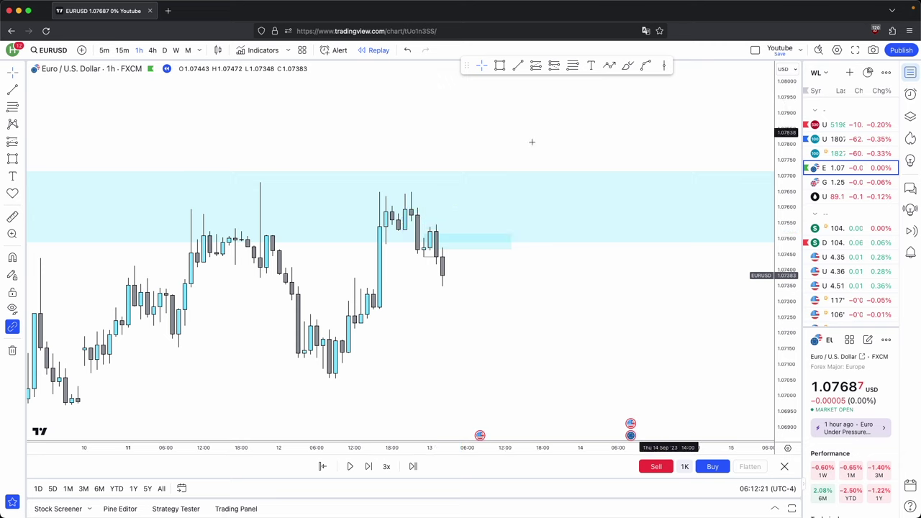
- Advance the replay by one hourly candle and switch the chart to the 5-minute timeframe, framing the latest candles
left_click(367, 466)
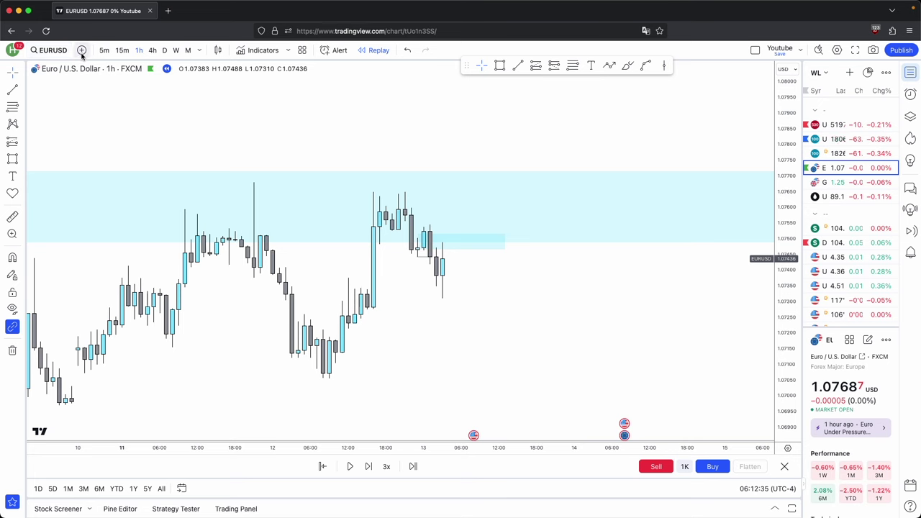
left_click(104, 50)
scroll(510, 315, "down", 1)
left_click_drag(510, 314, 506, 324)
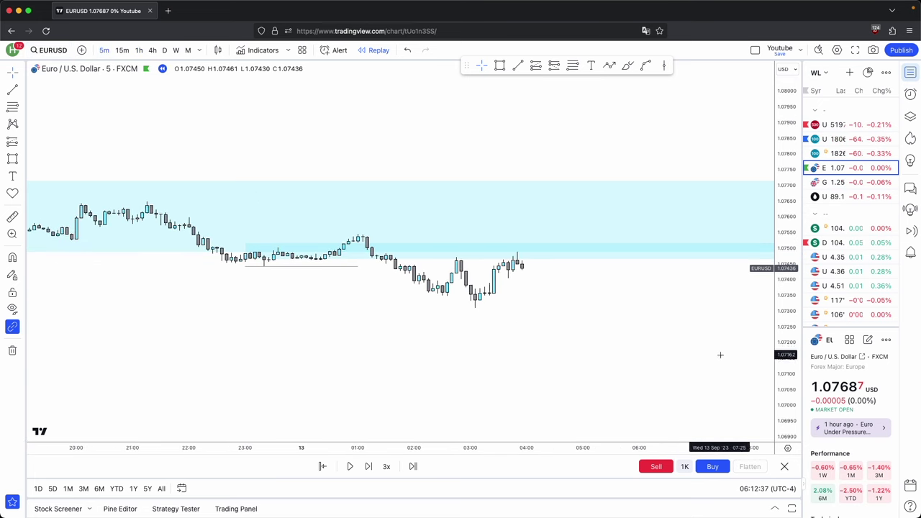
left_click_drag(782, 368, 774, 245)
left_click_drag(638, 304, 567, 286)
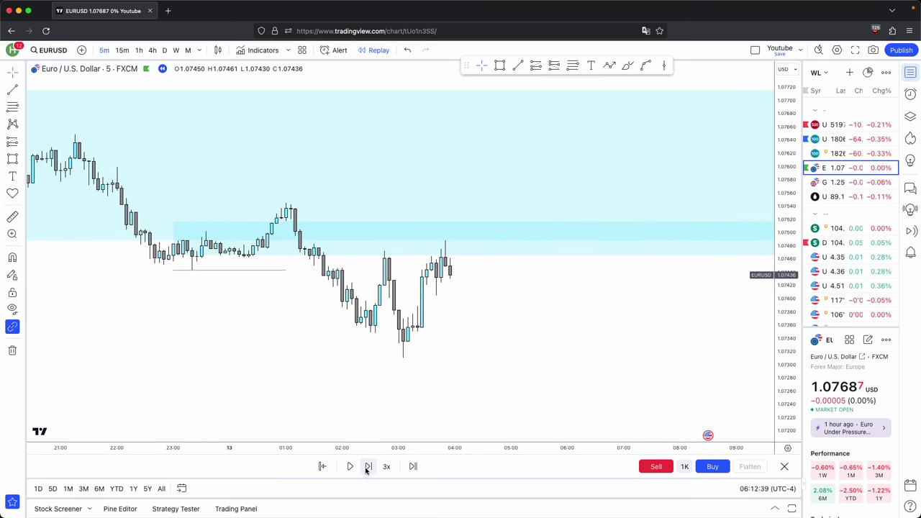
- Advance the replay two candles and draw a red horizontal line at 1.07405 from the recent small low to the 04:05 candle
left_click(368, 466)
left_click(368, 466)
left_click(518, 66)
left_click(426, 296, "super")
left_click(447, 296)
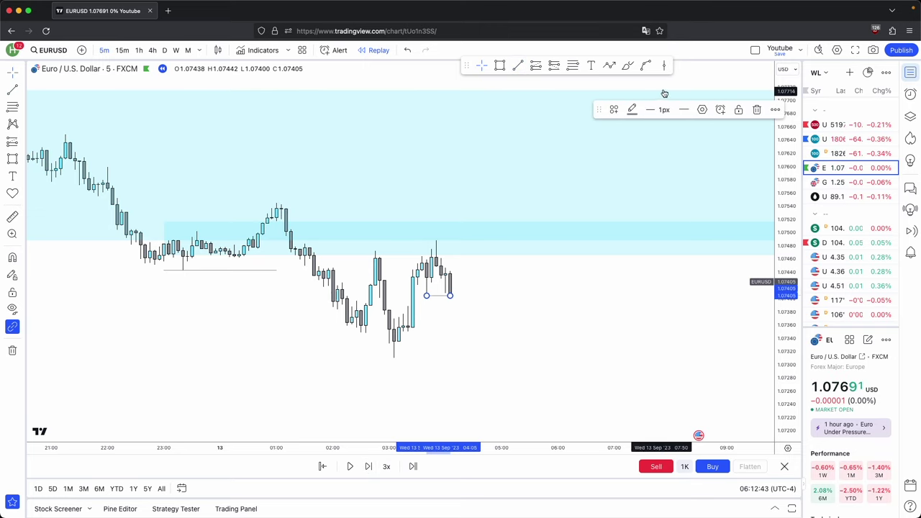
left_click(631, 110)
left_click(633, 234)
left_click_drag(585, 270, 576, 323)
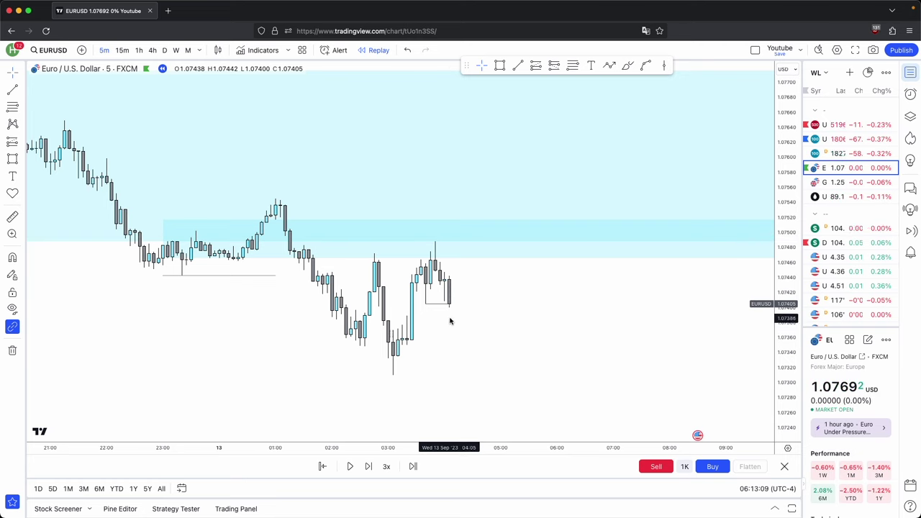
- Draw a rectangle from 13 September 03:45 to 05:30 between 1.07463 and 1.07432
scroll(457, 309, "up", 2)
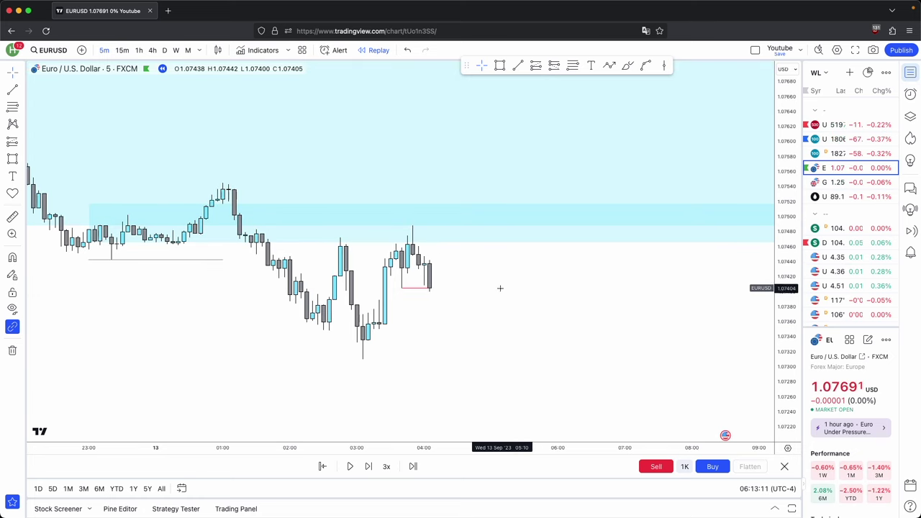
scroll(450, 334, "up", 1)
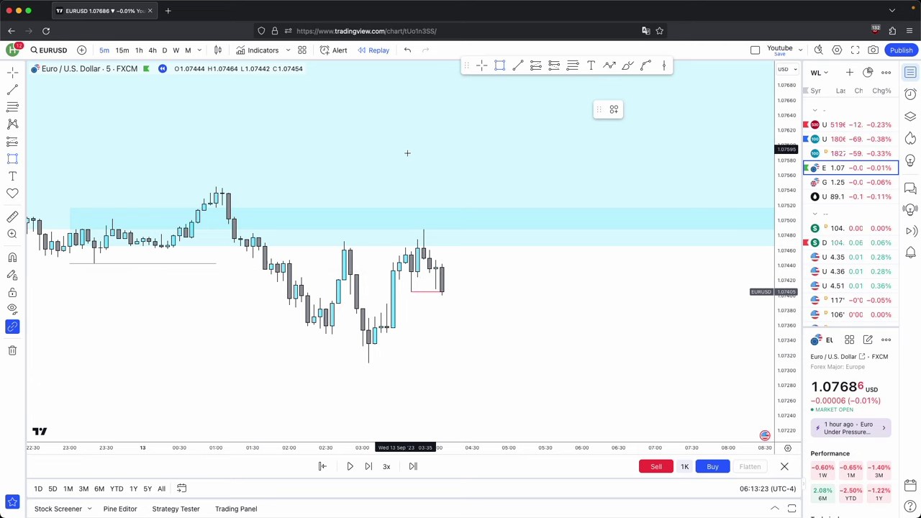
left_click_drag(432, 249, 545, 272)
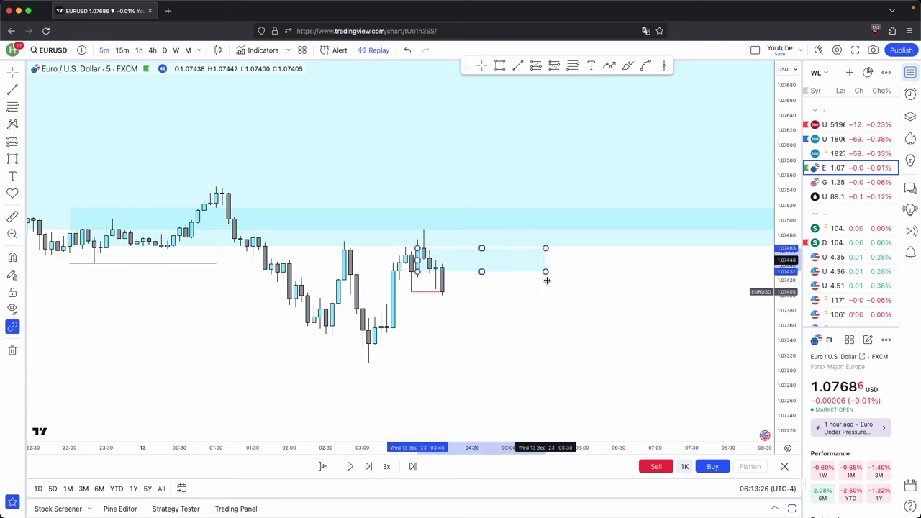
- Place a short position from 04:15 to 05:45 on 13 September with entry at 1.07432 and stop at 1.07491
left_click(454, 280)
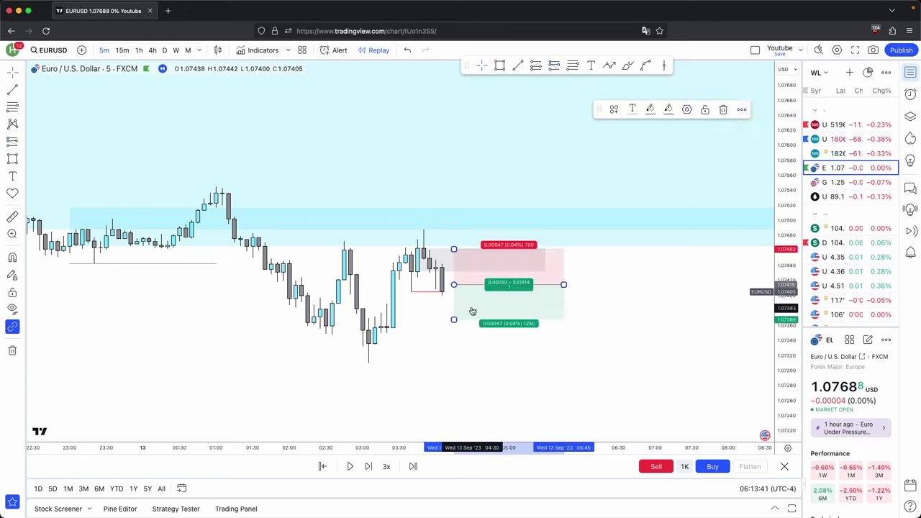
mouse_move(454, 236)
left_mouse_down()
mouse_move(454, 249)
mouse_move(452, 229)
left_mouse_up()
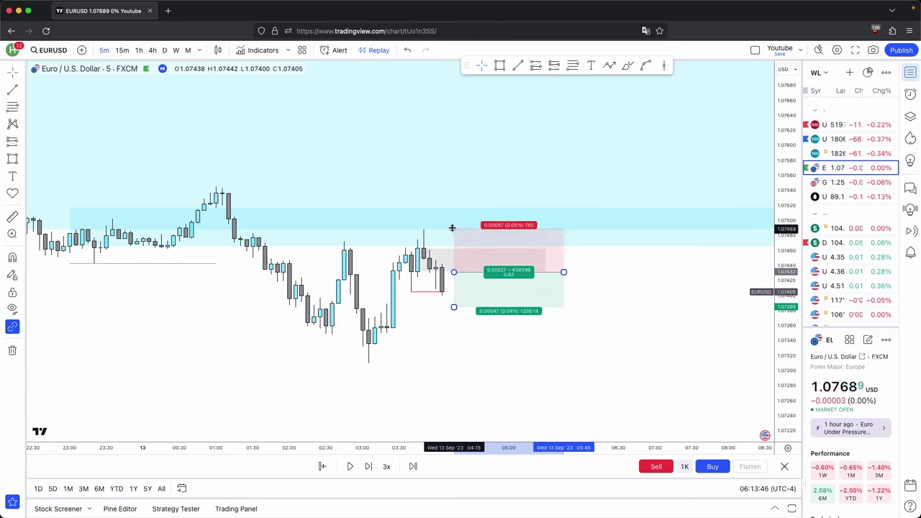
left_click(469, 329)
- Draw a horizontal line at 1.07310 from the 03:05 low to 04:35 and apply the Sellside LQ (L) template
left_click(521, 68)
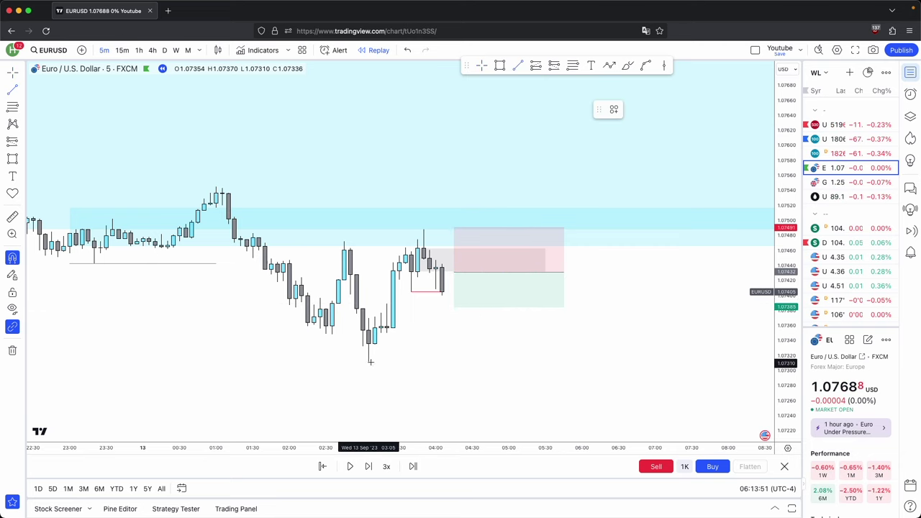
left_click(368, 362)
left_click(478, 363)
left_click(613, 109)
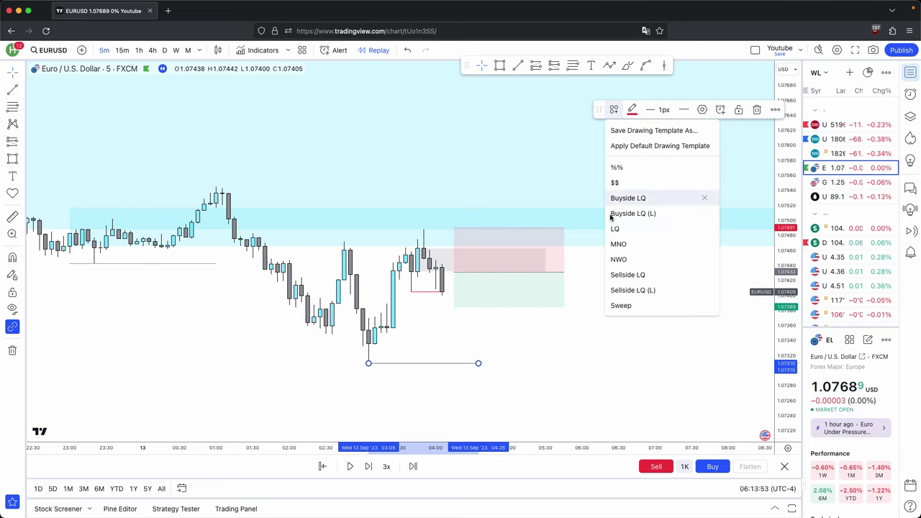
left_click(614, 290)
left_click(615, 323)
- Lower the short position's target to 1.07311, at the Sellside LQ line
scroll(615, 323, "down", 2)
scroll(615, 323, "down", 4)
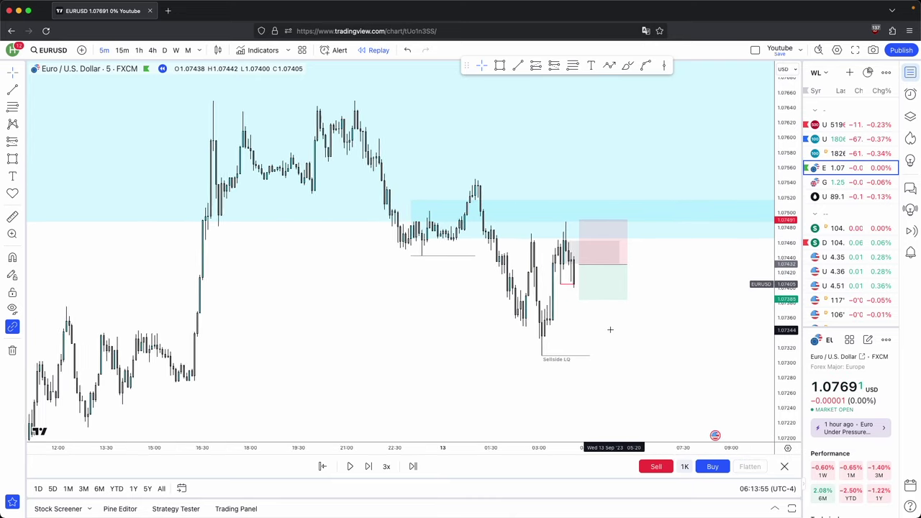
left_click(576, 297)
left_click_drag(576, 297, 565, 356)
left_click(559, 340)
scroll(559, 359, "up", 5)
- Advance the replay candle by candle to 05:45 on 13 September, until price breaks below the Sellside LQ line
left_click(368, 467)
left_click(368, 467)
left_click(368, 467)
left_click(368, 467)
left_click(368, 467)
left_click(368, 467)
left_click(369, 467)
left_click(369, 467)
left_click(368, 467)
left_click(369, 467)
left_click(368, 467)
left_click(368, 467)
left_click(368, 467)
left_click(368, 467)
left_click(401, 339)
left_click(345, 362)
left_click(369, 467)
left_click(369, 467)
left_click(368, 467)
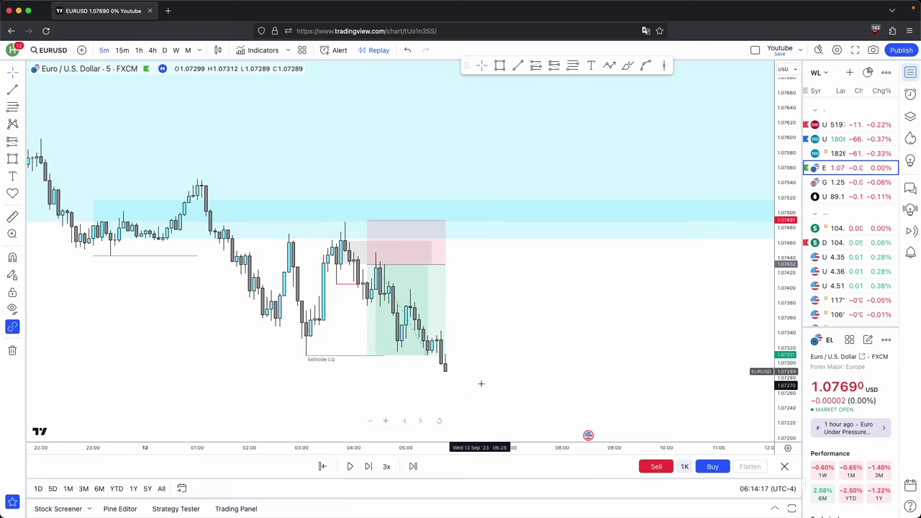
- Check the short position's target and risk-reward figures, and review the downtrend, zones and liquidity levels on the daily chart
left_click(442, 323)
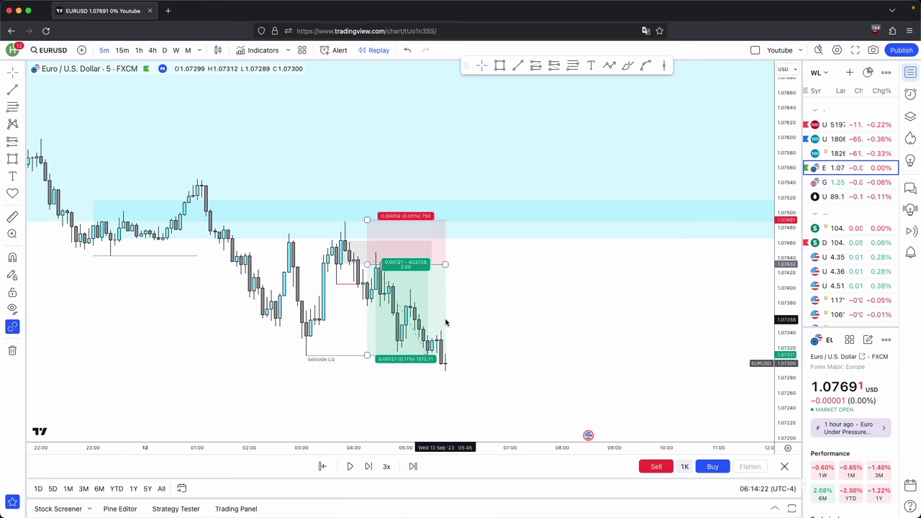
left_click(446, 323)
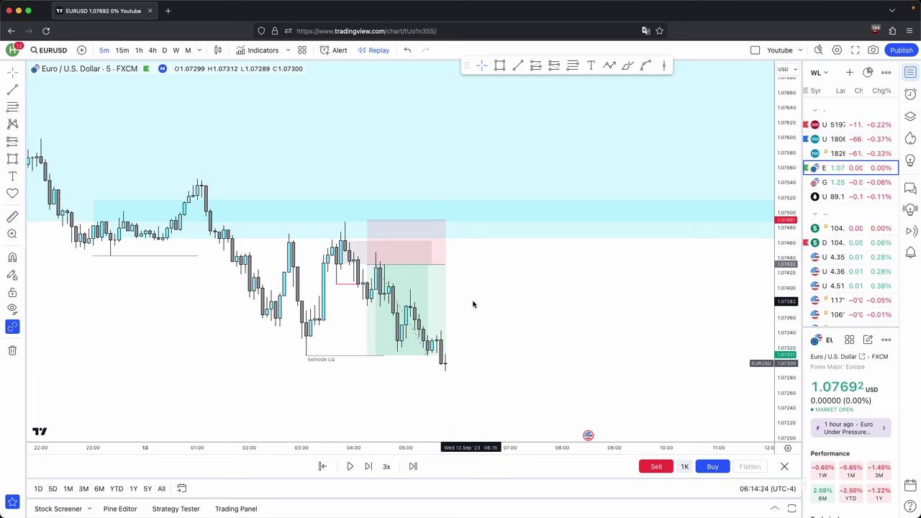
left_click(444, 309)
left_click(763, 99)
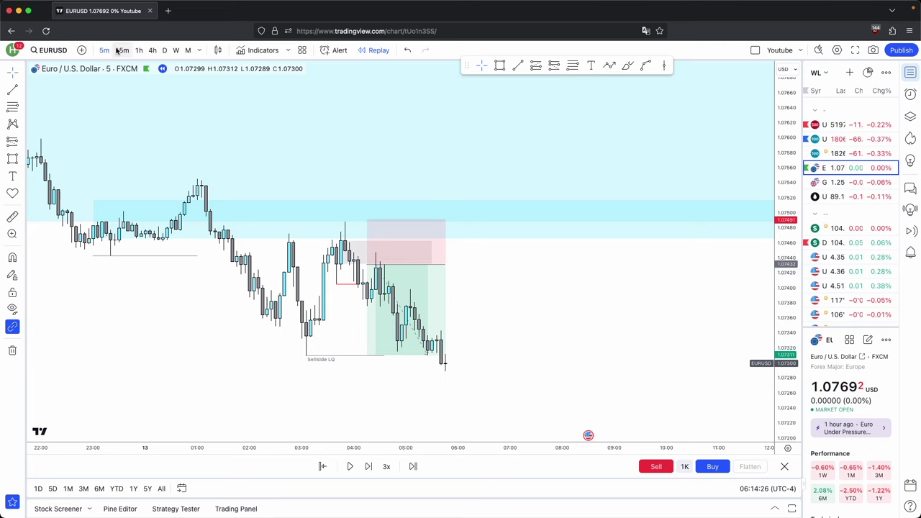
left_click(164, 50)
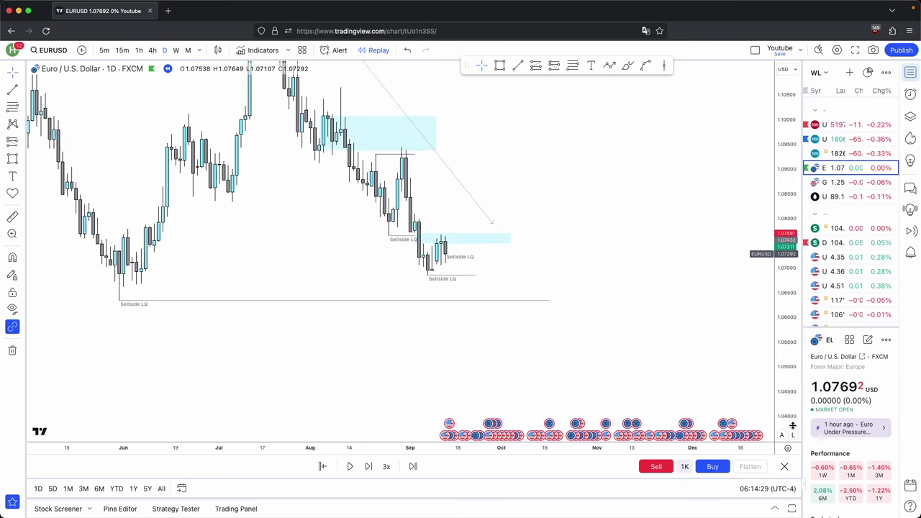
scroll(579, 317, "up", 5)
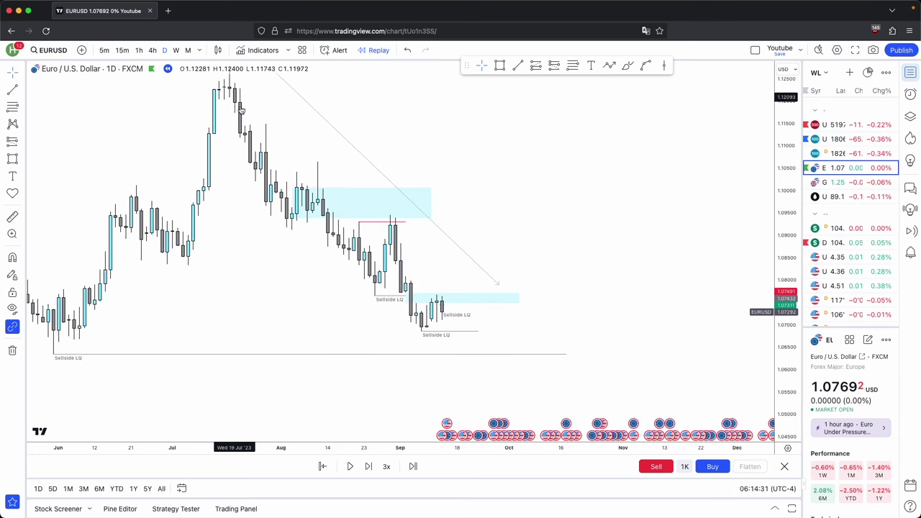
mouse_move(432, 241)
left_mouse_down()
mouse_move(456, 242)
mouse_move(417, 243)
left_mouse_up()
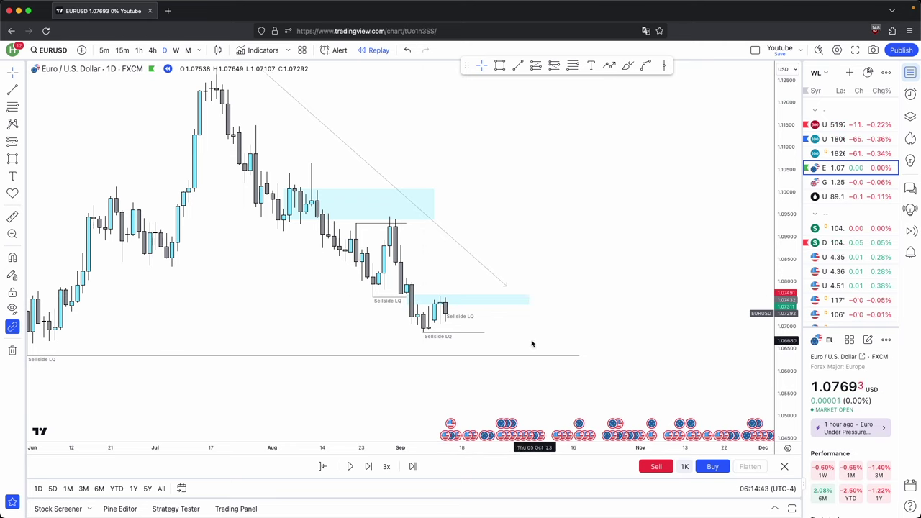
- Examine on the 1-hour chart how price reacts inside the blue zone above the Sellside LQ level
left_click(138, 50)
left_click_drag(551, 330, 559, 111)
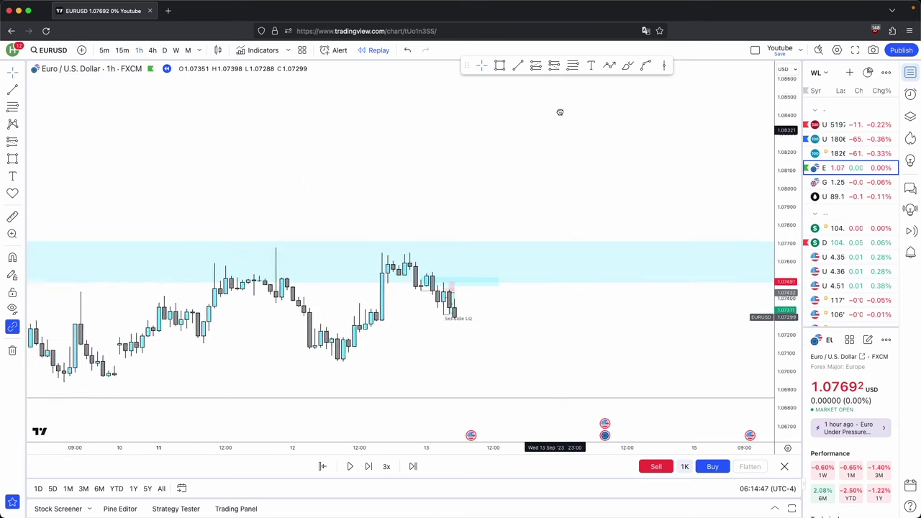
scroll(584, 188, "down", 6)
scroll(566, 208, "up", 4)
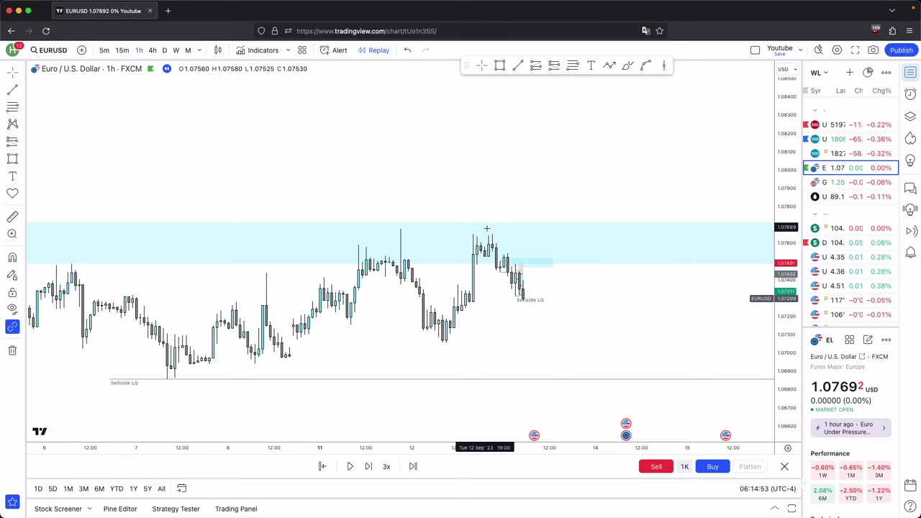
left_click_drag(568, 336, 543, 347)
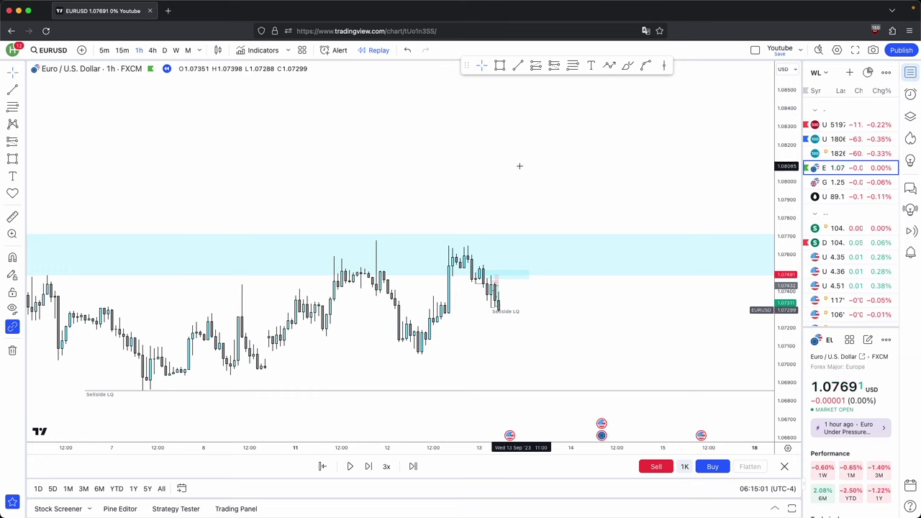
- Compare the daily zone with the 1-hour chart and inspect the smaller 1-hour entry zone up close
left_click(164, 50)
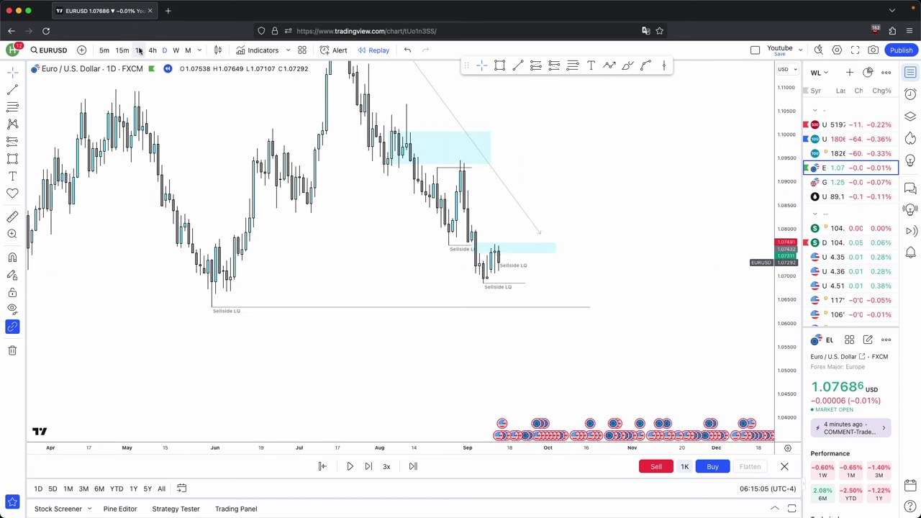
left_click(139, 50)
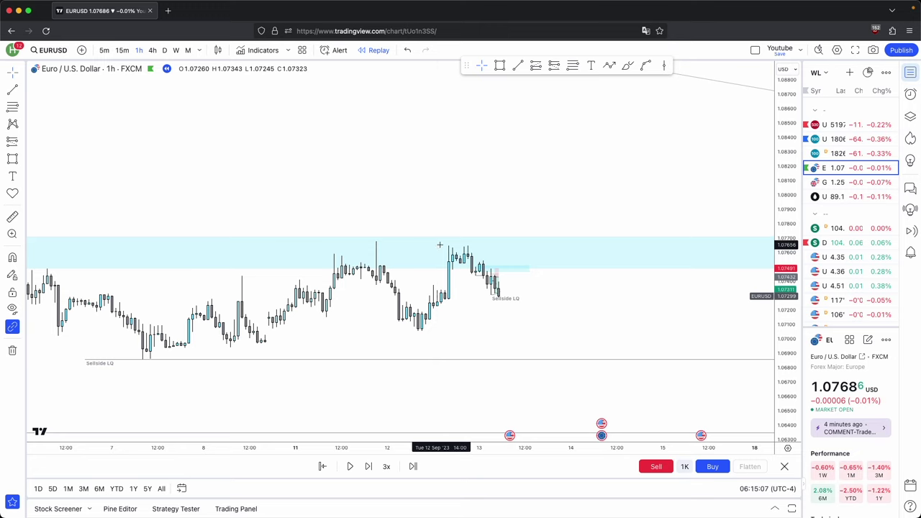
scroll(451, 243, "down", 1)
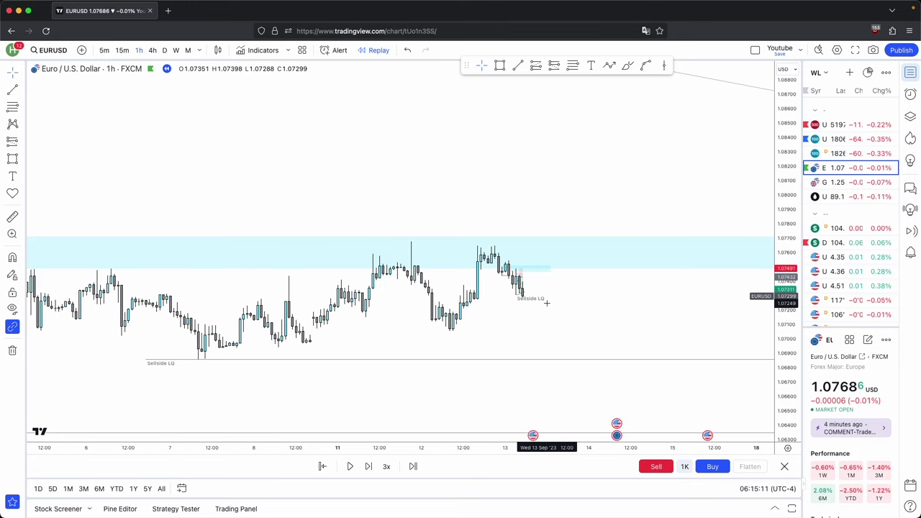
left_click_drag(574, 195, 569, 181)
left_click_drag(785, 352, 784, 203)
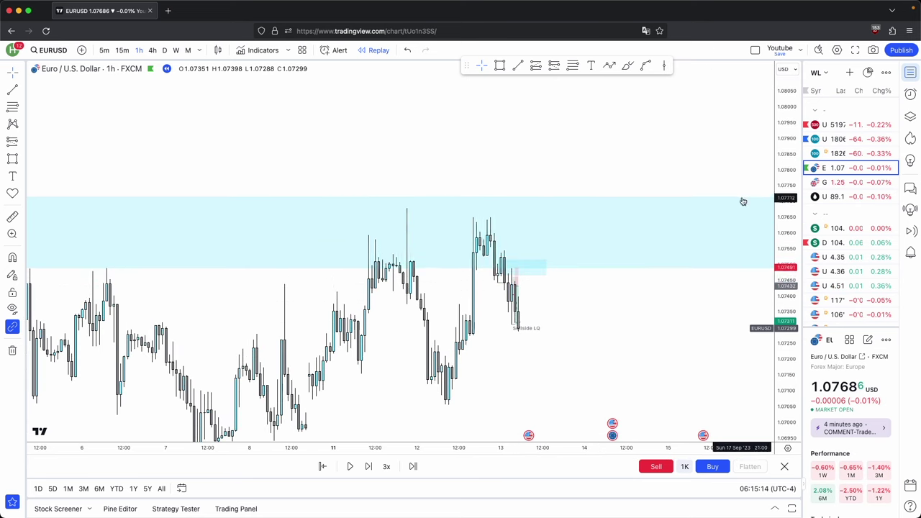
left_click_drag(656, 308, 670, 300)
scroll(611, 286, "right", 3)
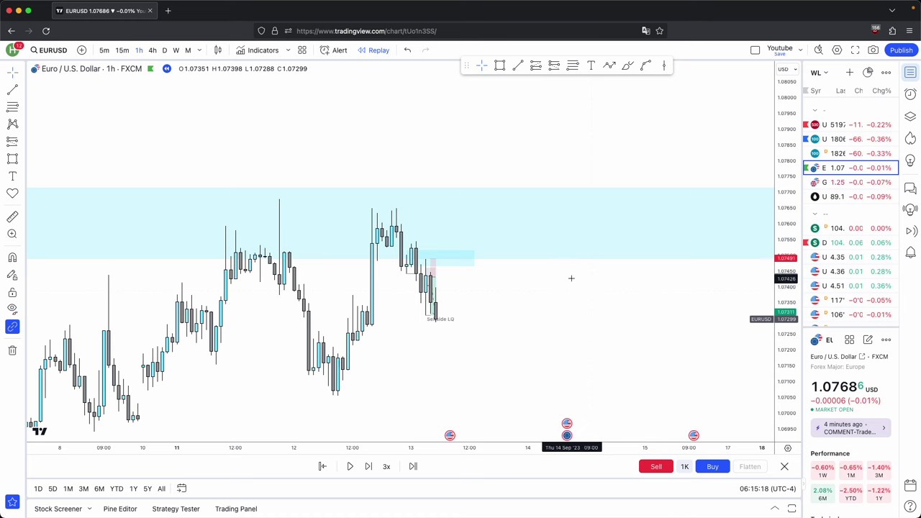
scroll(520, 288, "left", 2)
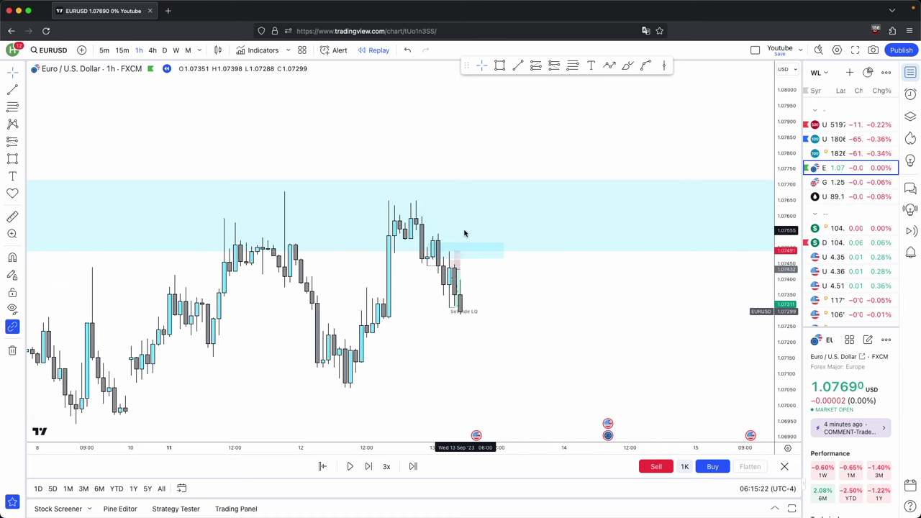
- Review the short trade on the 5-minute chart, from the zone reaction and red break line to the Sellside LQ target
left_click(105, 49)
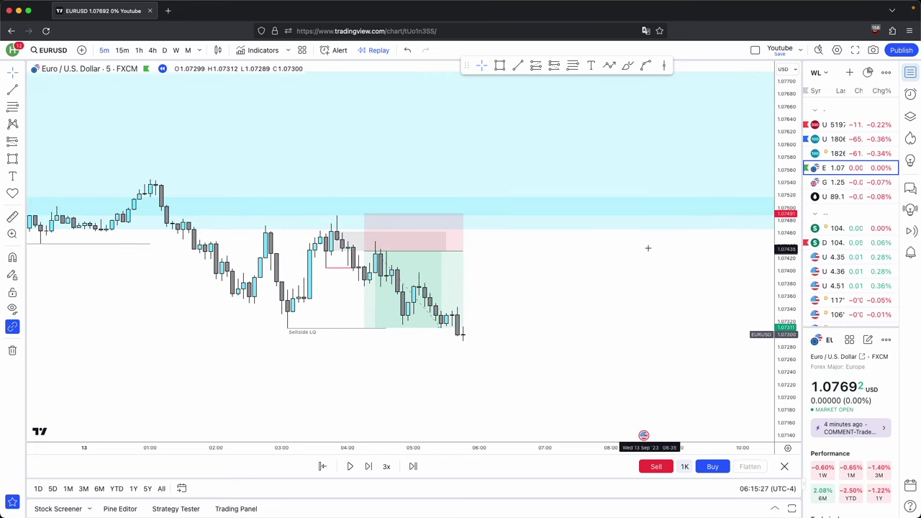
scroll(647, 248, "down", 3)
scroll(646, 270, "up", 1)
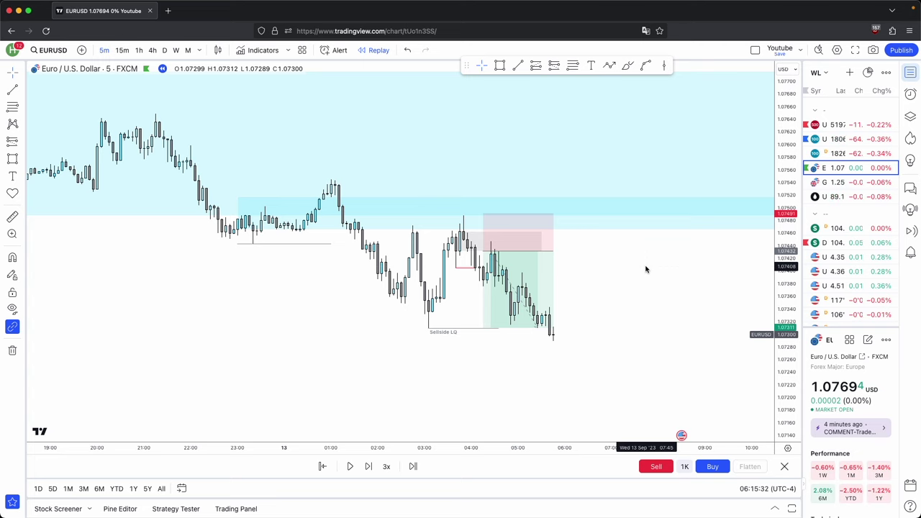
scroll(645, 269, "up", 1)
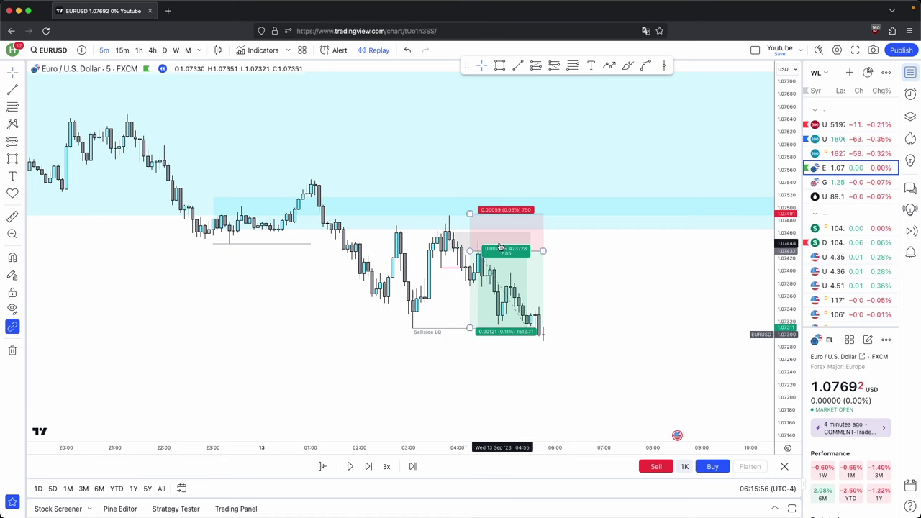
left_click(533, 258)
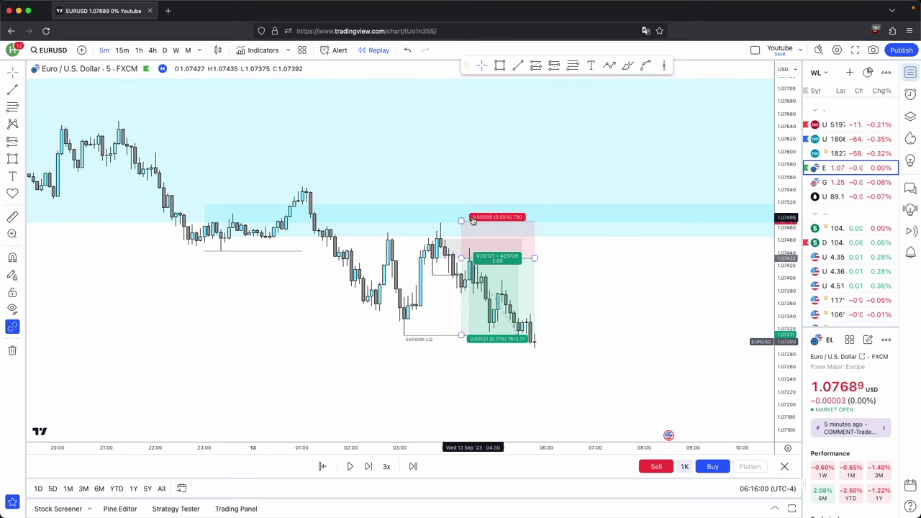
left_click_drag(587, 264, 581, 278)
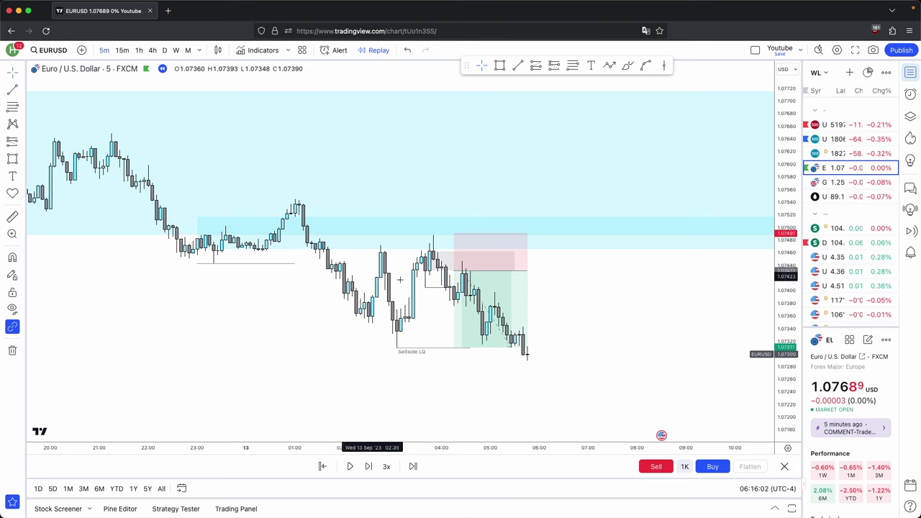
left_click_drag(540, 323, 491, 309)
left_click(402, 336)
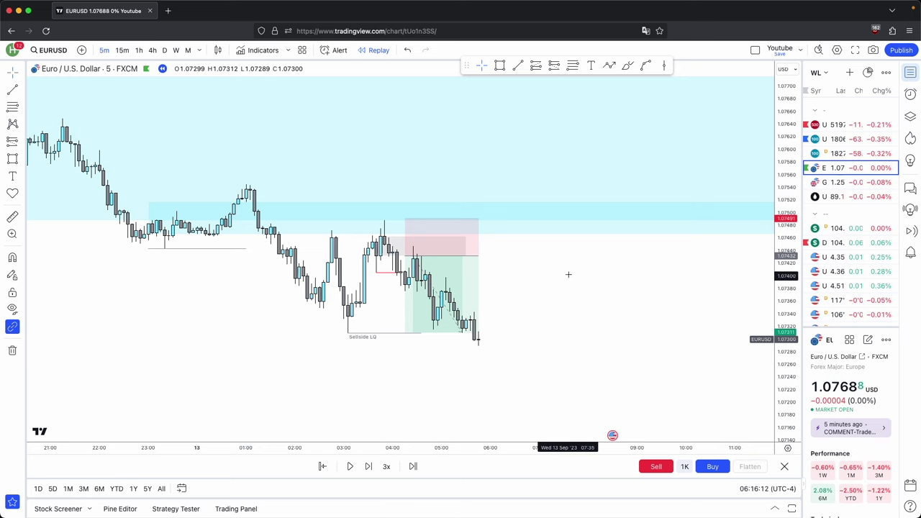
- Try a short horizontal line over the early-October high on the daily EURUSD chart, and delete it
left_click_drag(247, 352, 267, 367)
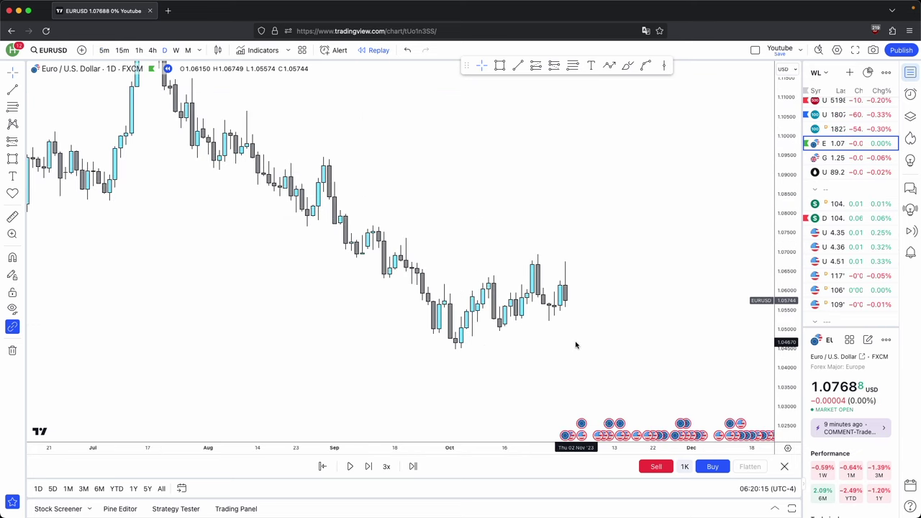
scroll(576, 345, "up", 3)
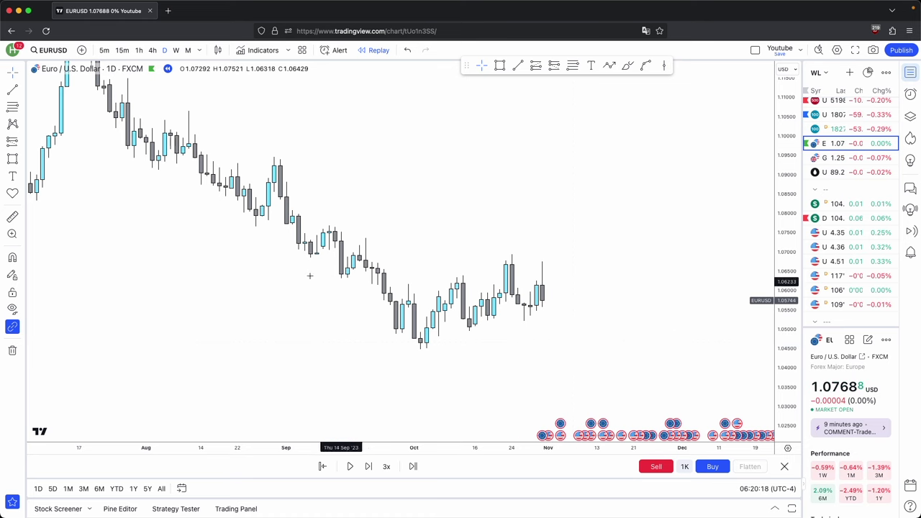
left_click_drag(682, 232, 664, 232)
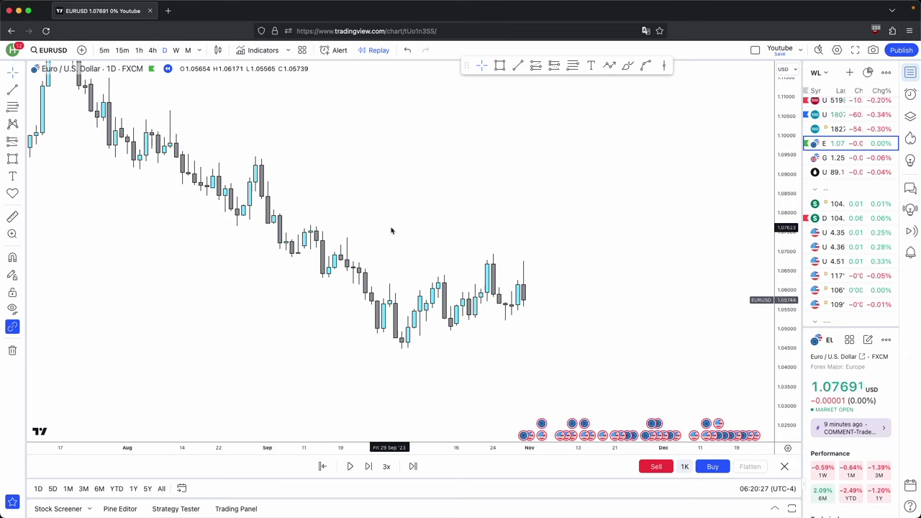
scroll(500, 225, "right", 1)
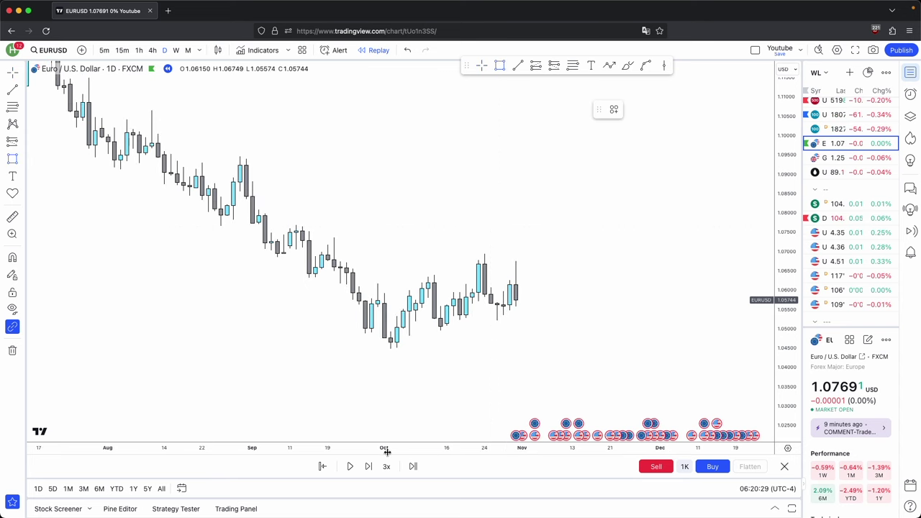
left_click(377, 284)
left_click(415, 283)
left_click_drag(417, 285, 430, 284)
left_click(448, 245)
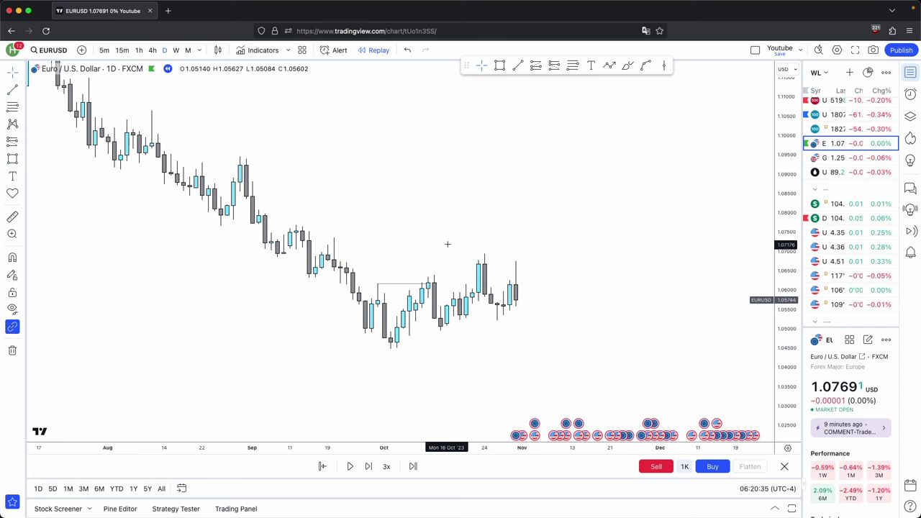
left_click(401, 285)
left_click(757, 111)
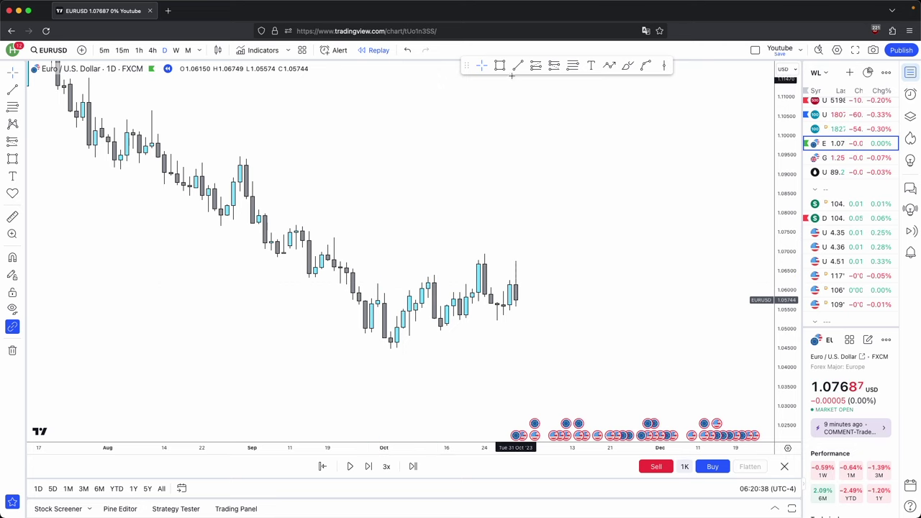
- Draw a blue rectangle zone at the early-October low, about 1.0467 to 1.0566, extended to late October
left_click(500, 66)
left_click(384, 304, "super")
left_click(391, 340, "super")
left_click_drag(390, 323, 430, 327)
left_click_drag(430, 326, 497, 325)
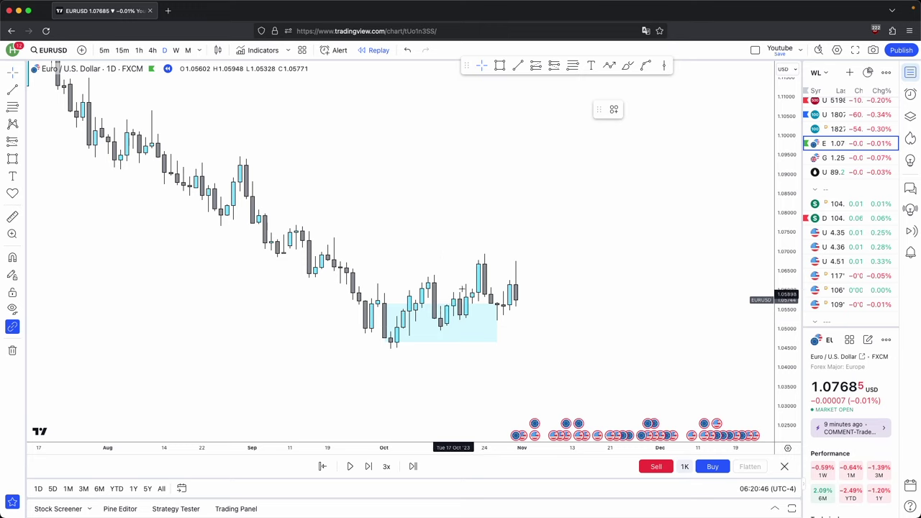
- Draw a horizontal trend line from the 12 October high to 20 October and color it red
left_click(517, 66)
left_click(434, 275)
left_click(472, 276)
left_click(632, 110)
left_click(633, 143)
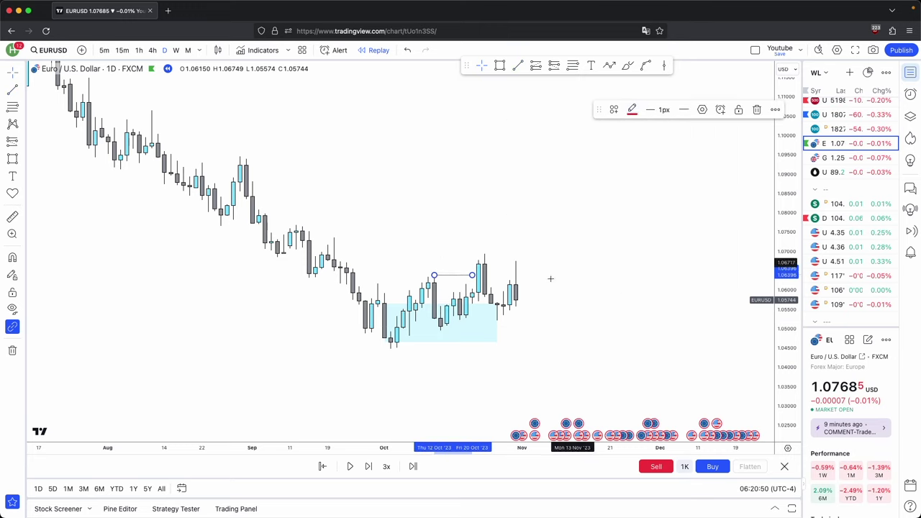
- Reshape the blue zone to cover the mid-October drop, about 1.0502 to 1.0619, extending past the last candle
left_click(385, 304)
left_click_drag(385, 304, 440, 328)
left_click_drag(497, 305, 535, 306)
left_click(567, 314)
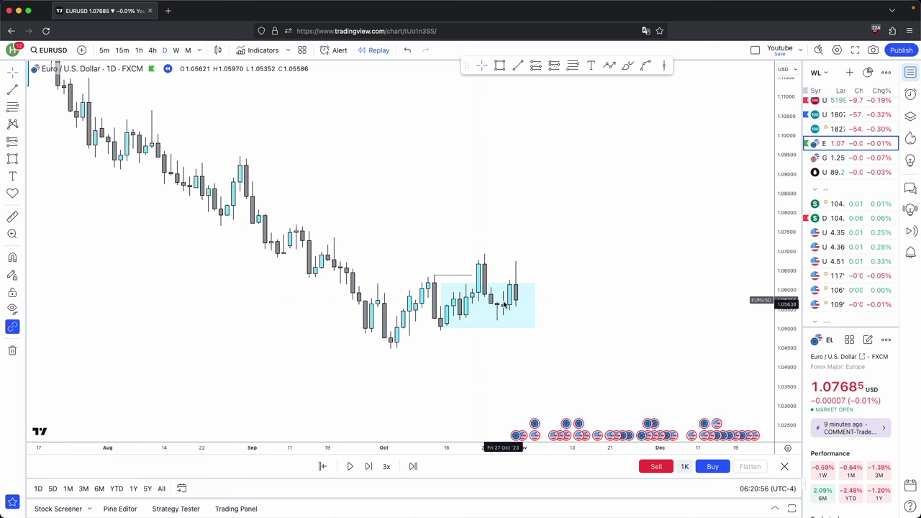
- Draw a line from the 24 October high at 1.06945 to 30 October and apply the Buyside LQ template
left_click_drag(543, 249, 529, 253)
scroll(527, 234, "up", 1)
left_click(518, 66)
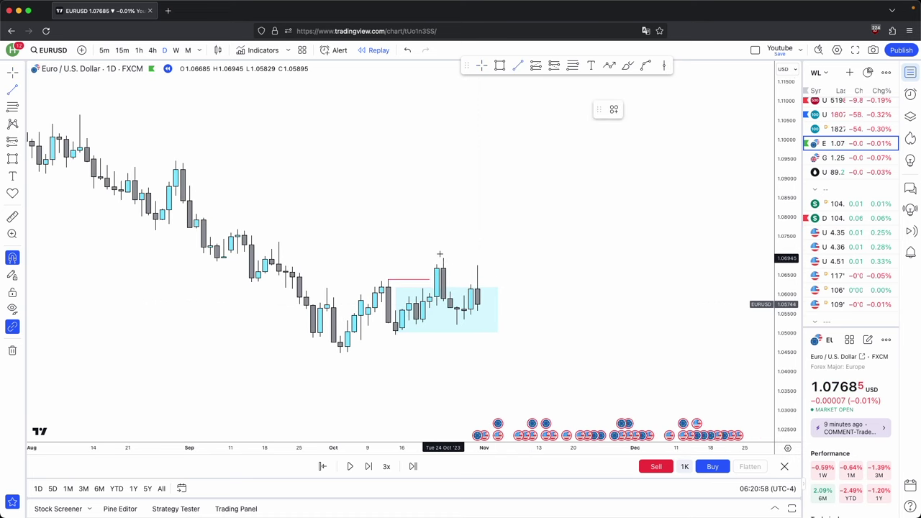
left_click_drag(443, 257, 471, 257)
left_click(614, 110)
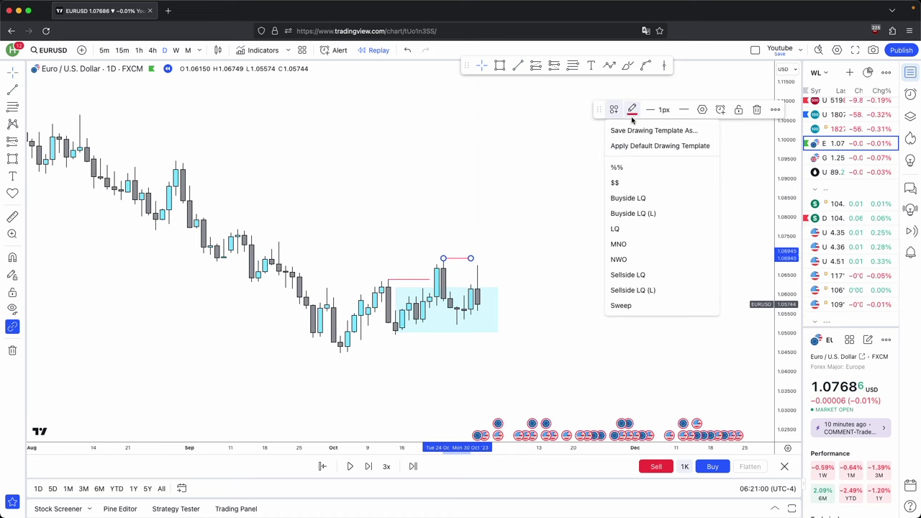
left_click(627, 197)
left_click(418, 250)
- Advance the replay one daily candle and mark the 26 October low at 1.05211 with a Sellside LQ (L) template line
scroll(540, 197, "up", 2)
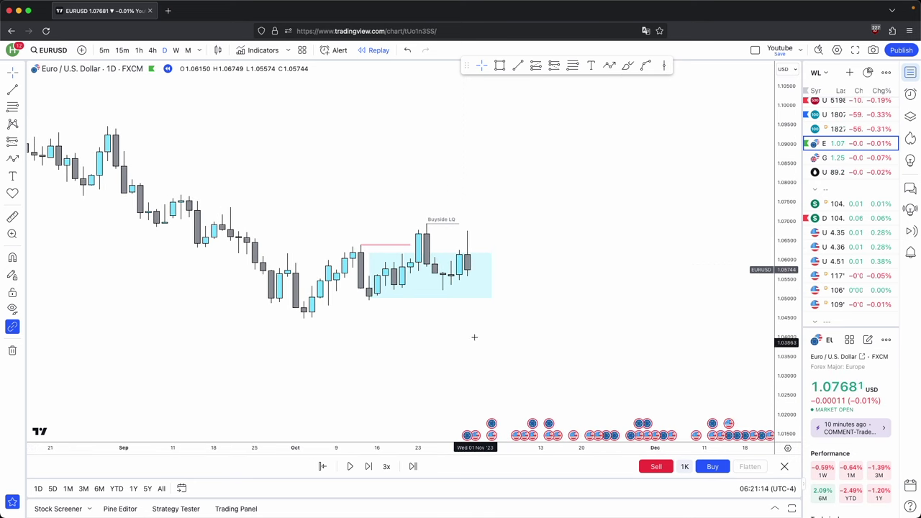
left_click(372, 467)
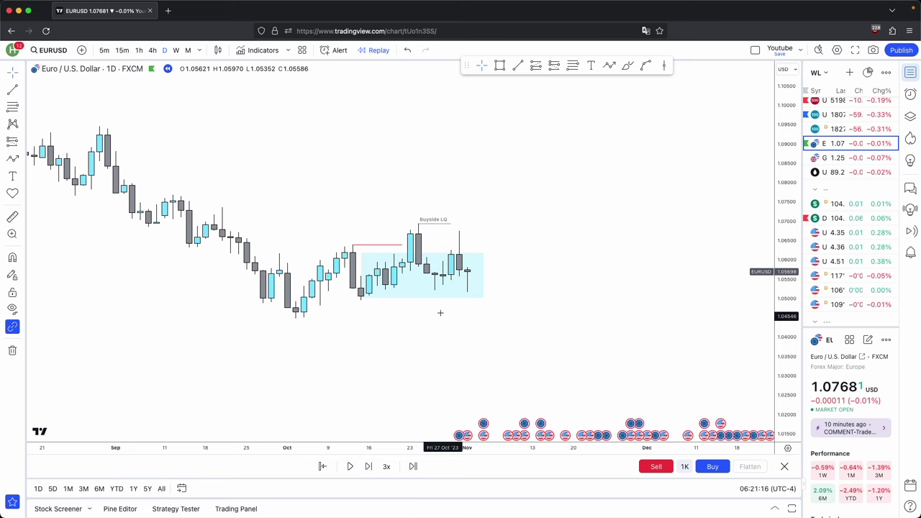
scroll(442, 287, "up", 2)
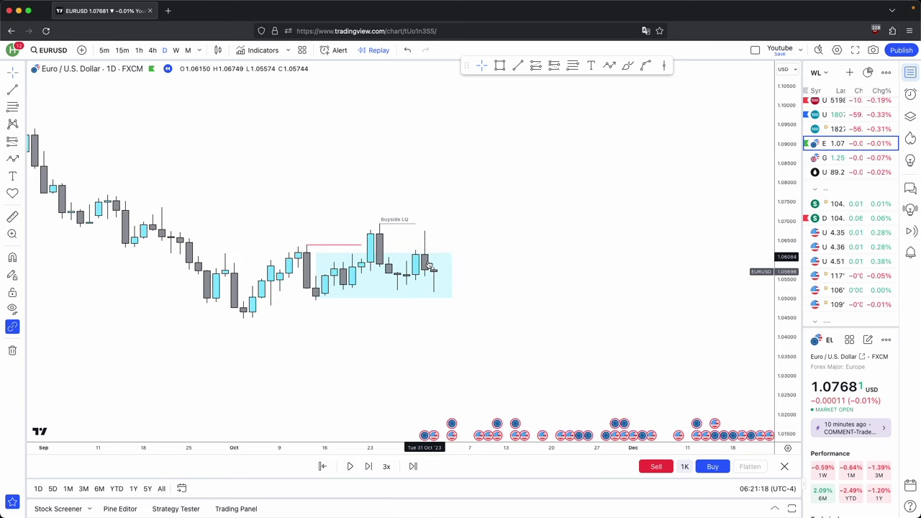
left_click(519, 67)
left_click(397, 290)
left_click(452, 290)
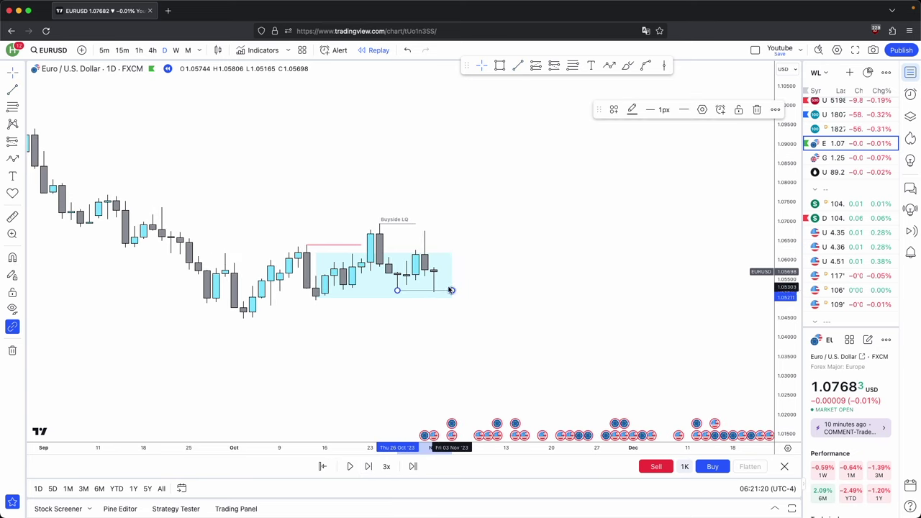
left_click(617, 110)
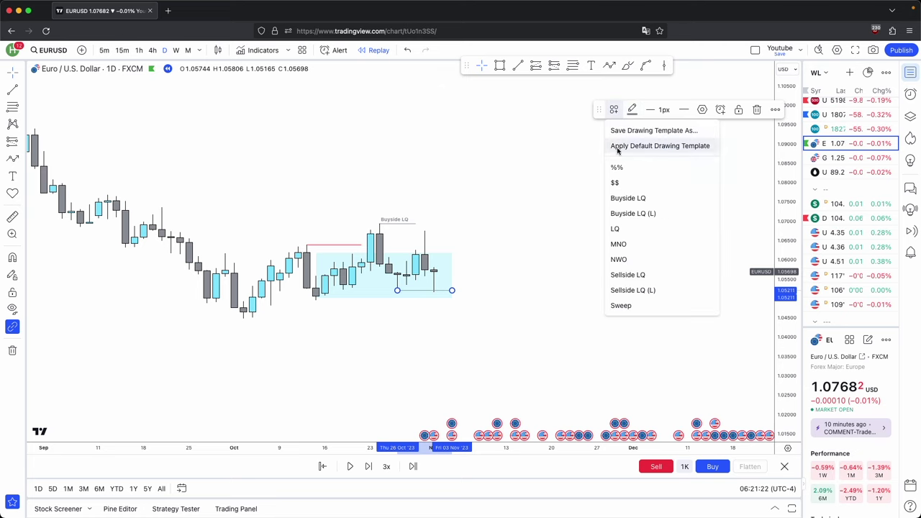
left_click(633, 290)
left_click(514, 247)
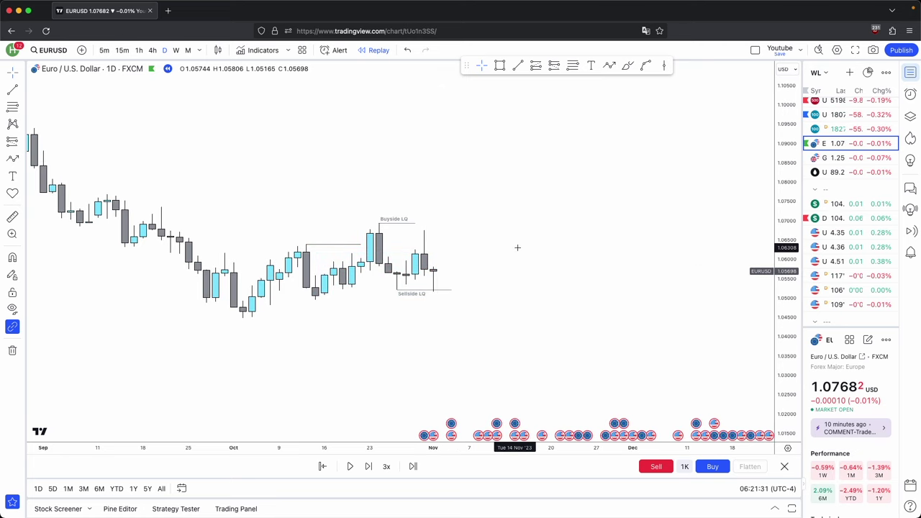
- Examine the daily price action around the Buyside LQ and Sellside LQ levels, including the October low and latest candles
scroll(512, 288, "left", 3)
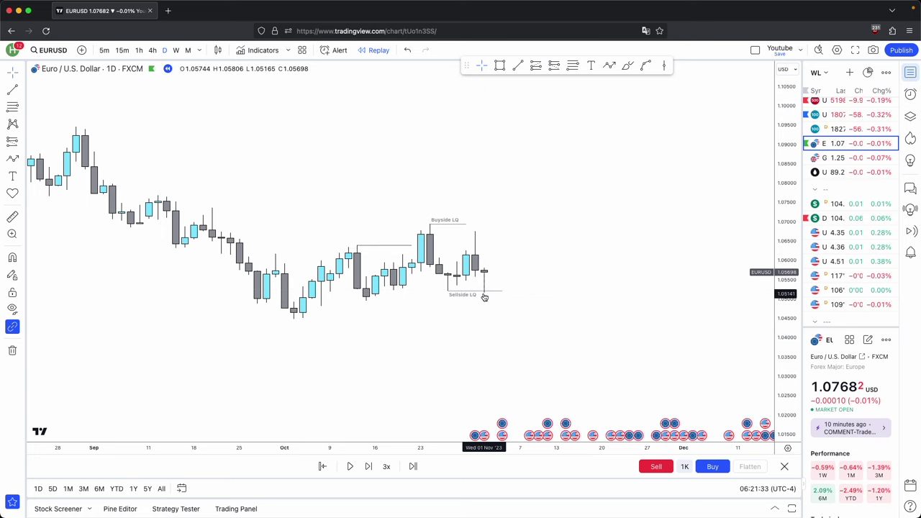
scroll(489, 297, "up", 1)
scroll(489, 296, "down", 2)
left_click_drag(487, 337, 467, 360)
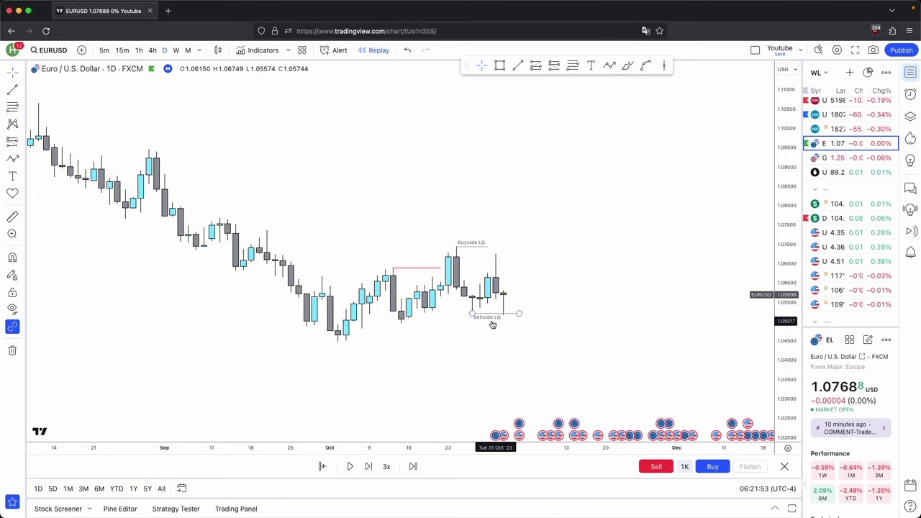
scroll(569, 305, "left", 3)
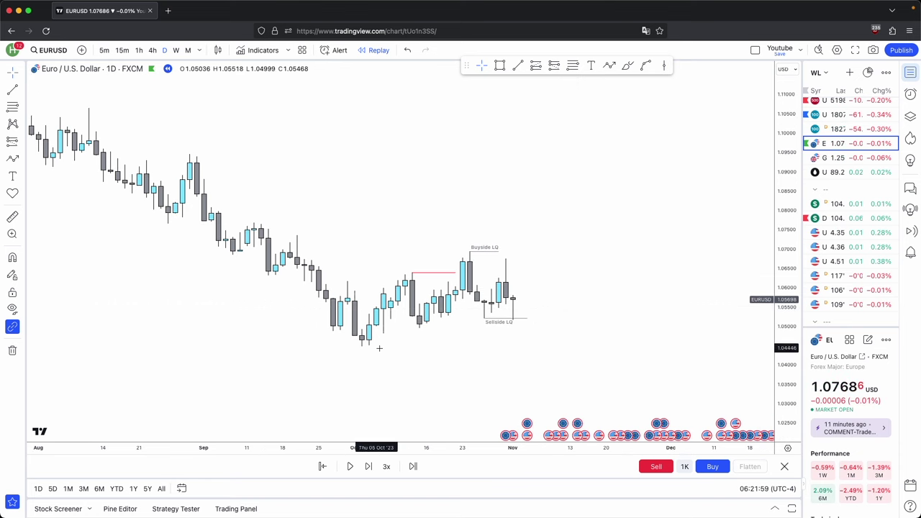
left_click_drag(783, 372, 782, 250)
left_click_drag(643, 354, 643, 270)
scroll(643, 270, "up", 2)
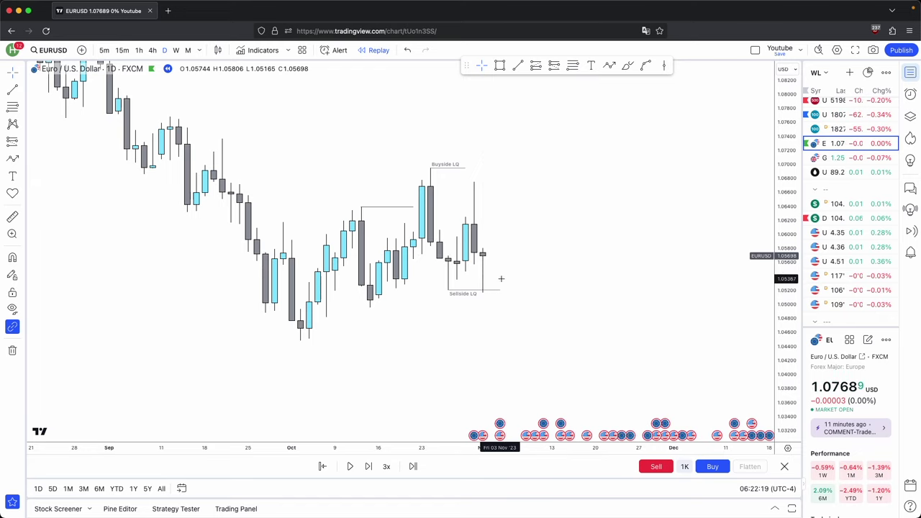
scroll(500, 278, "up", 1)
scroll(370, 294, "up", 1)
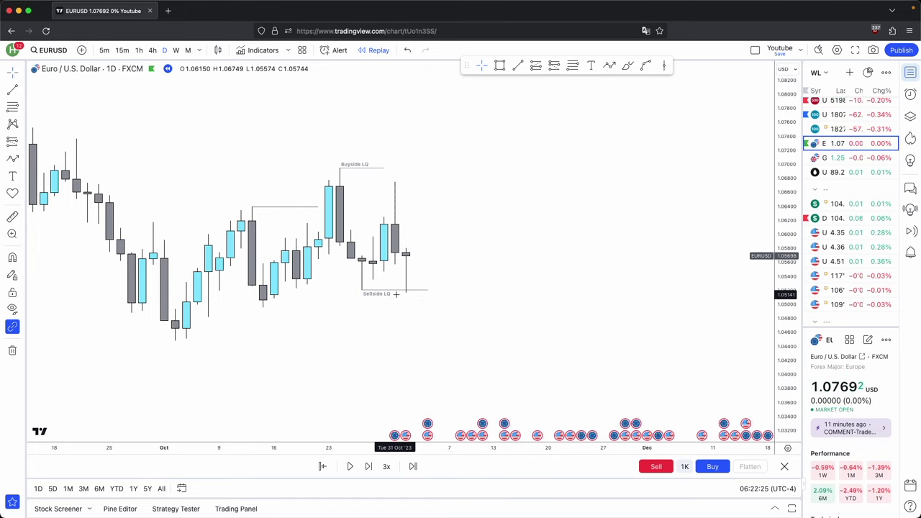
left_click_drag(420, 301, 429, 308)
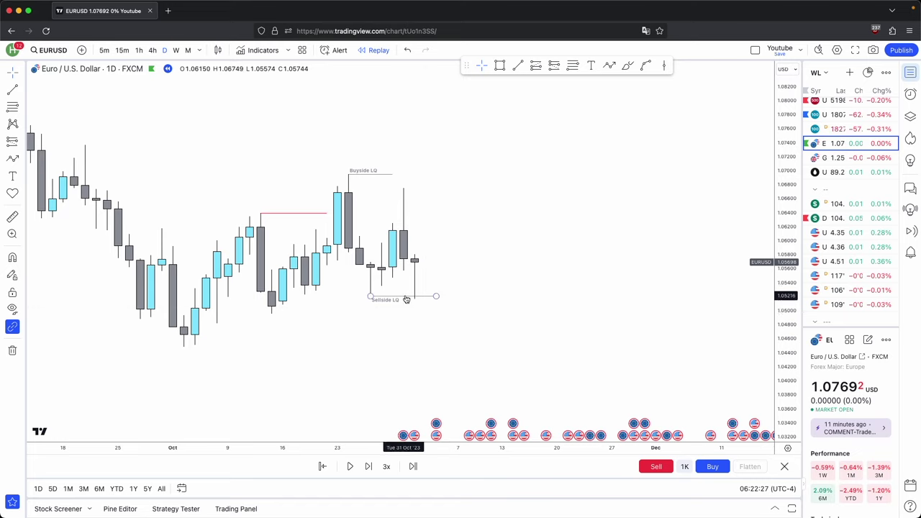
- Draw a path arrow from the latest daily candle up to about 1.0766, above the Buyside LQ line
left_click(608, 65)
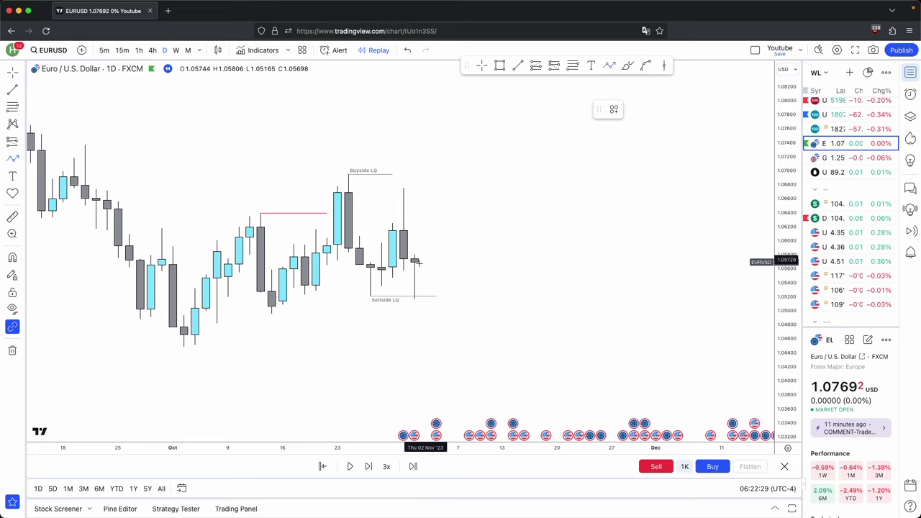
left_click(423, 264)
left_click(469, 124)
left_click(364, 176)
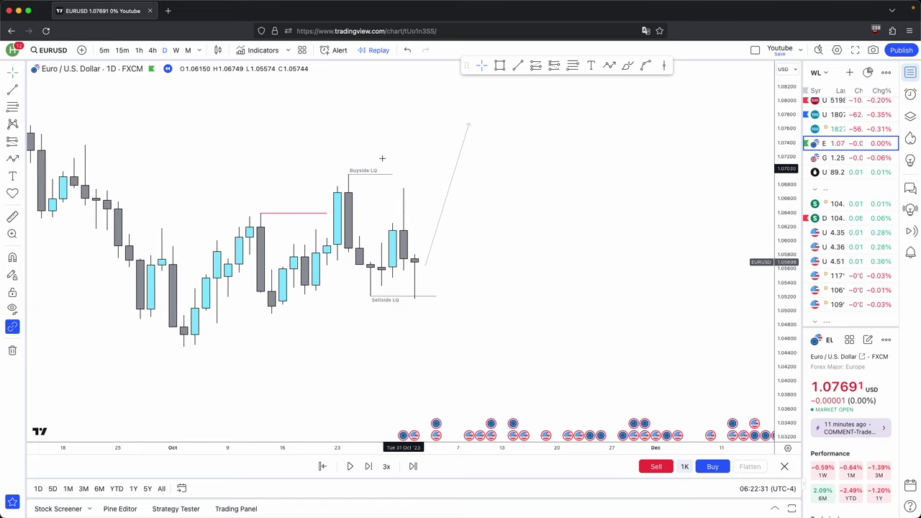
left_click_drag(372, 156, 391, 175)
scroll(385, 193, "down", 1)
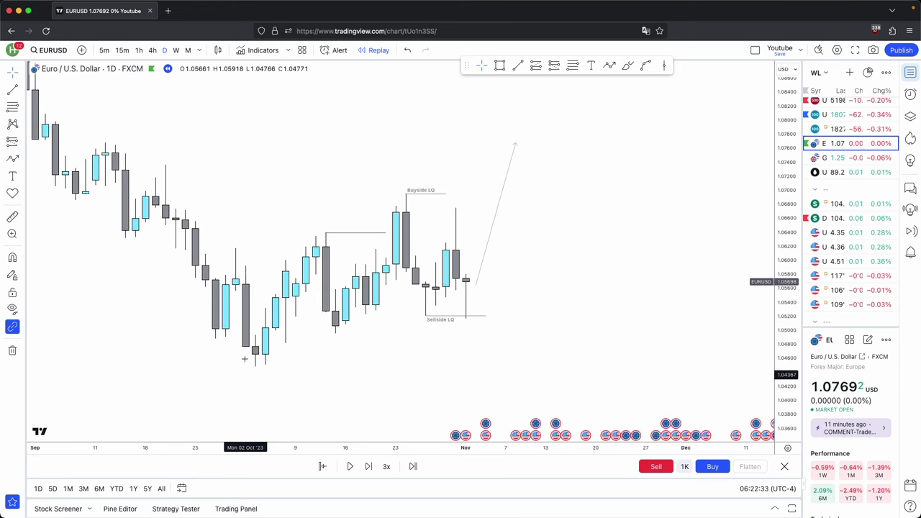
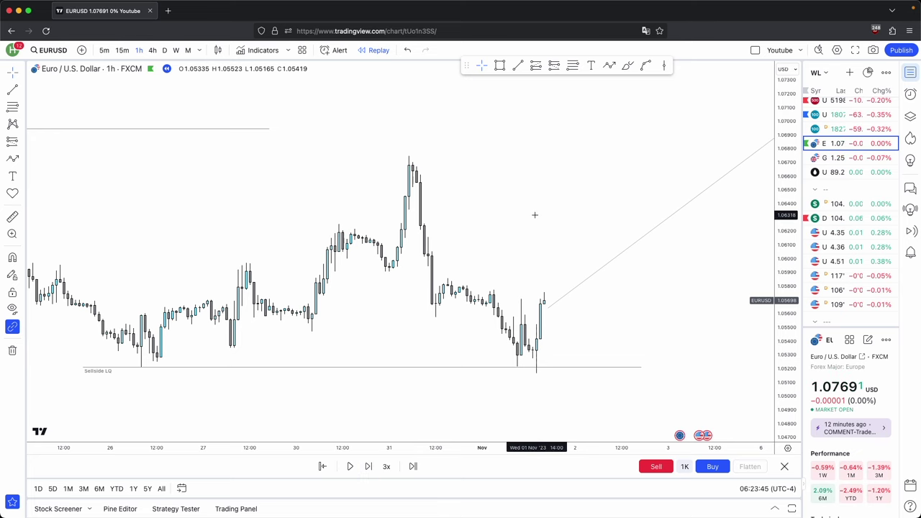
- Advance the replay by five candles on the 1-hour chart
left_click_drag(534, 214, 497, 208)
left_click(368, 467)
left_click(368, 466)
left_click(368, 466)
left_click(368, 467)
left_click(368, 467)
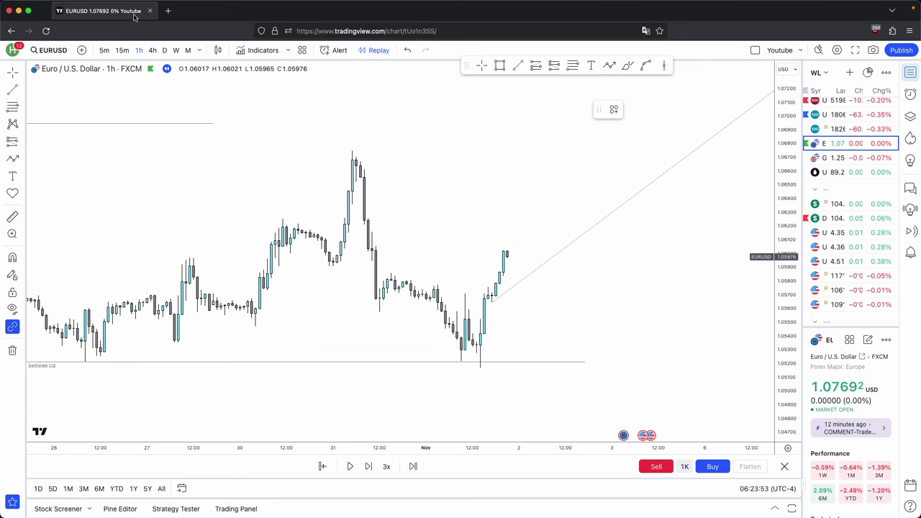
- Mark the 1 November high at 1.05708 on the 1-hour chart with a short horizontal line colored red
left_click(164, 50)
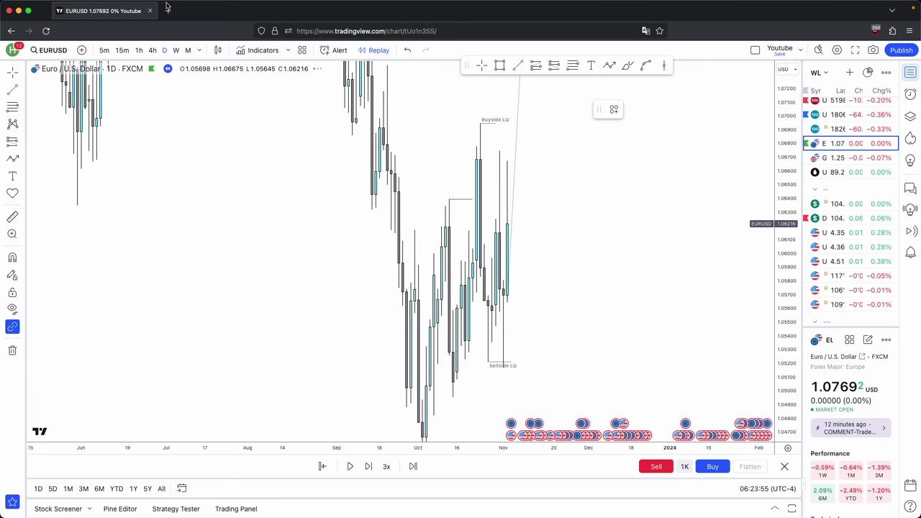
left_click(139, 50)
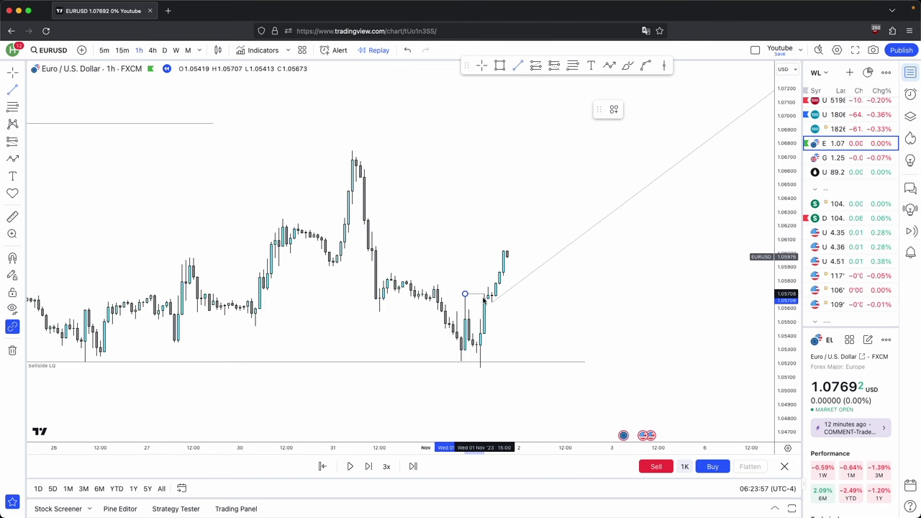
left_click(614, 109)
left_click(632, 108)
left_click(622, 171)
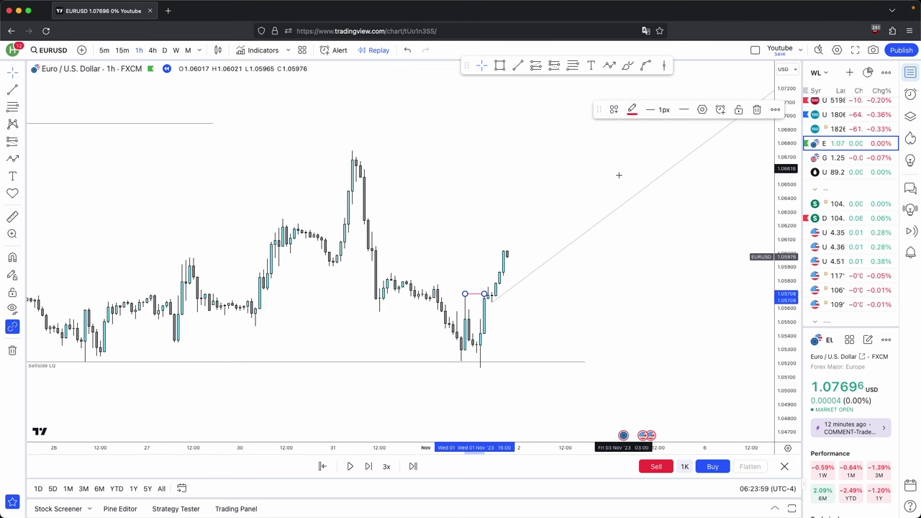
left_click(621, 171)
left_click(516, 287)
left_click(737, 111)
- Draw a blue rectangle zone just below the 1-hour break line, about 1.0552 to 1.0567, extended past the last candle
scroll(609, 321, "up", 3)
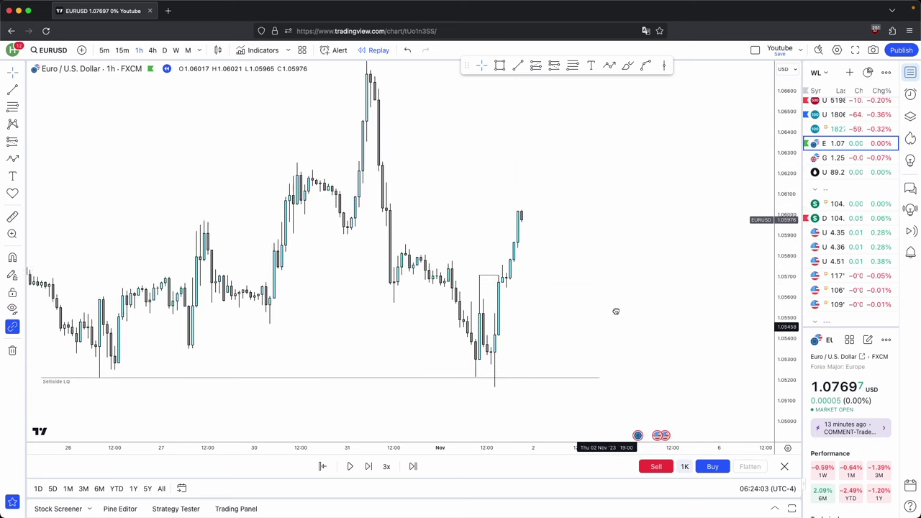
left_click(446, 296)
left_click(456, 267)
left_click_drag(457, 282, 509, 281)
left_click(538, 256)
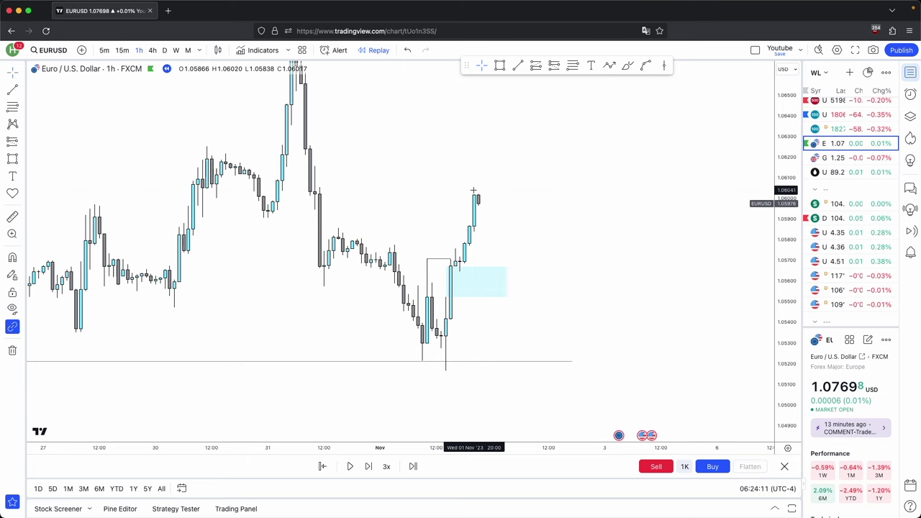
- Compare the 1-hour break and blue zone with the daily chart's buyside and sellside liquidity levels, ending on the 1-hour chart
scroll(432, 237, "down", 3)
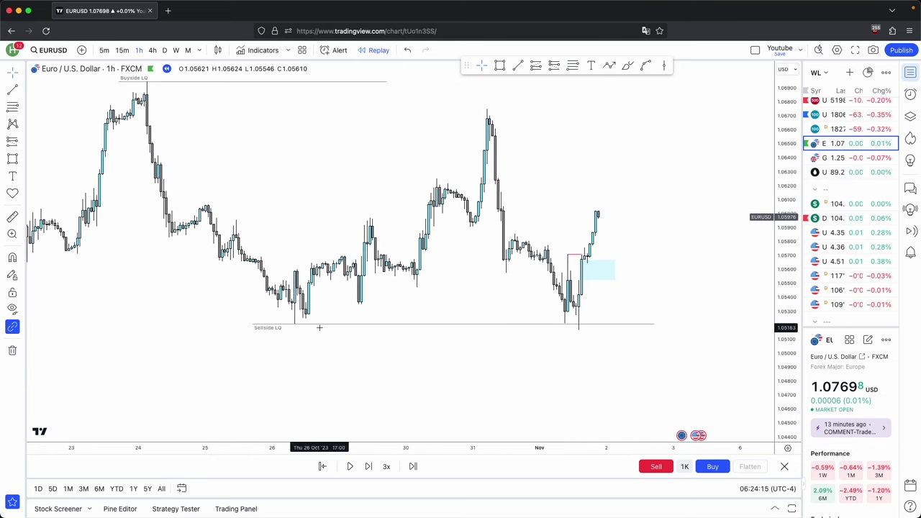
scroll(301, 325, "right", 2)
left_click(164, 50)
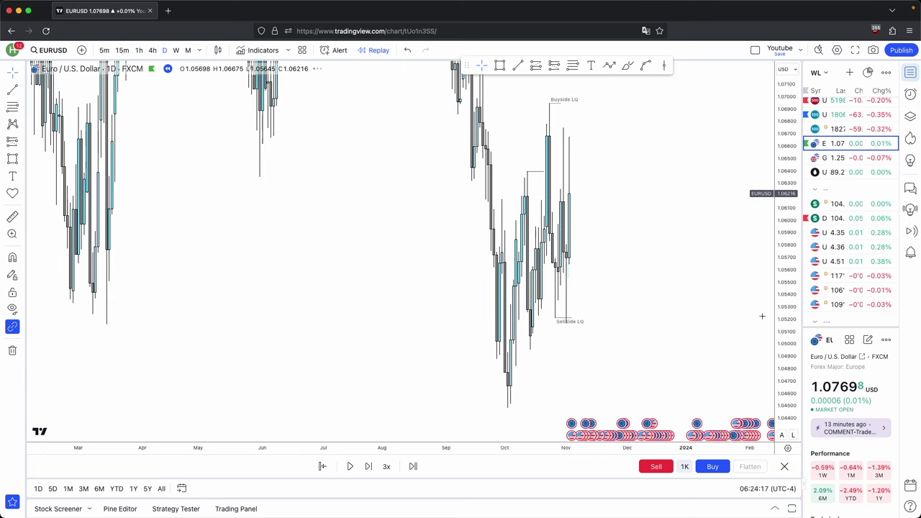
scroll(625, 295, "up", 2)
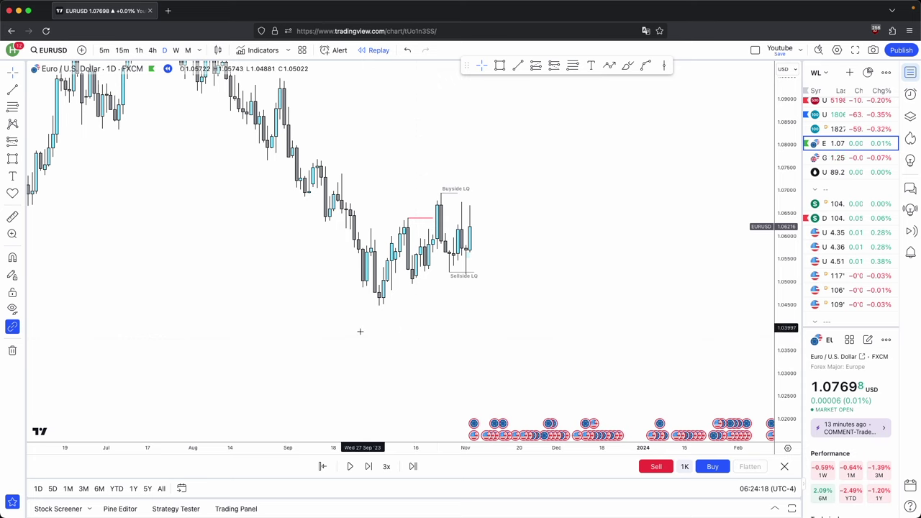
left_click(151, 53)
left_click(140, 50)
left_click_drag(789, 400, 776, 173)
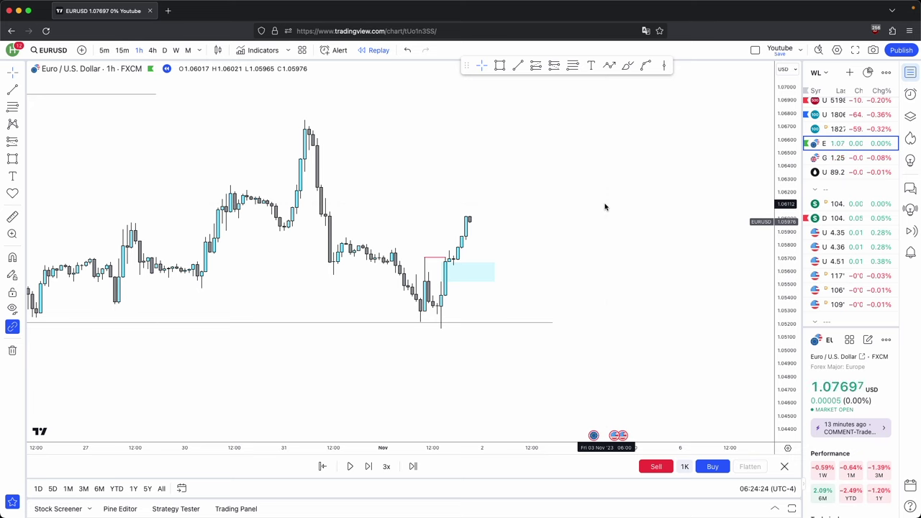
scroll(569, 221, "left", 5)
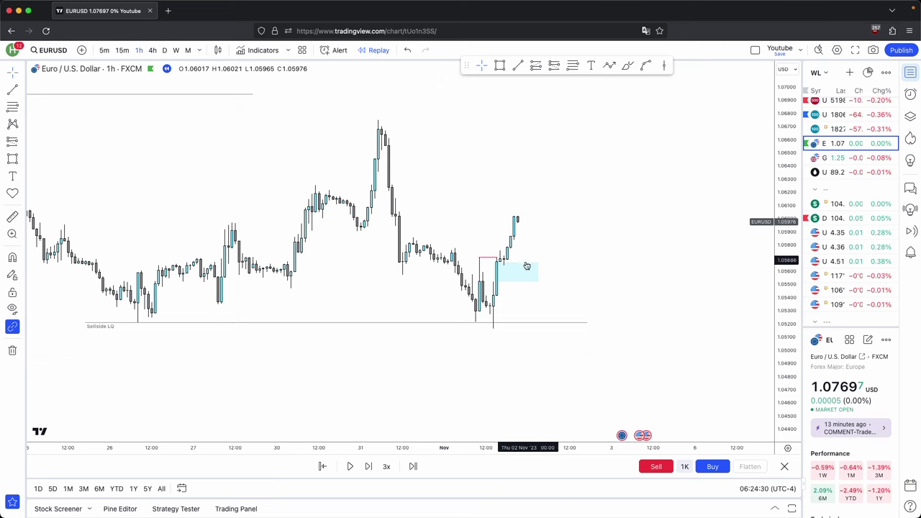
- Advance the 1-hour replay into early 2 November and draw a second blue zone at about 1.0587 to 1.0596
left_click(369, 466)
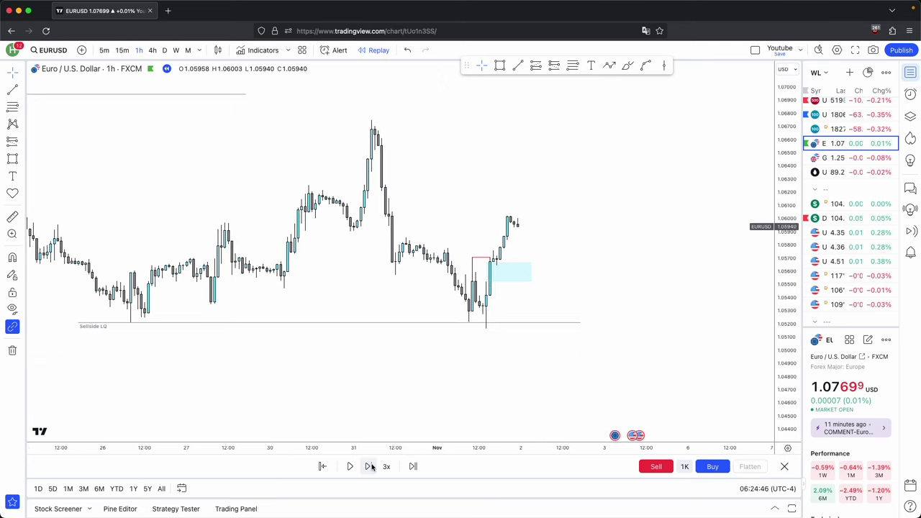
left_click(368, 467)
left_click(368, 467)
left_click(367, 467)
left_click(367, 467)
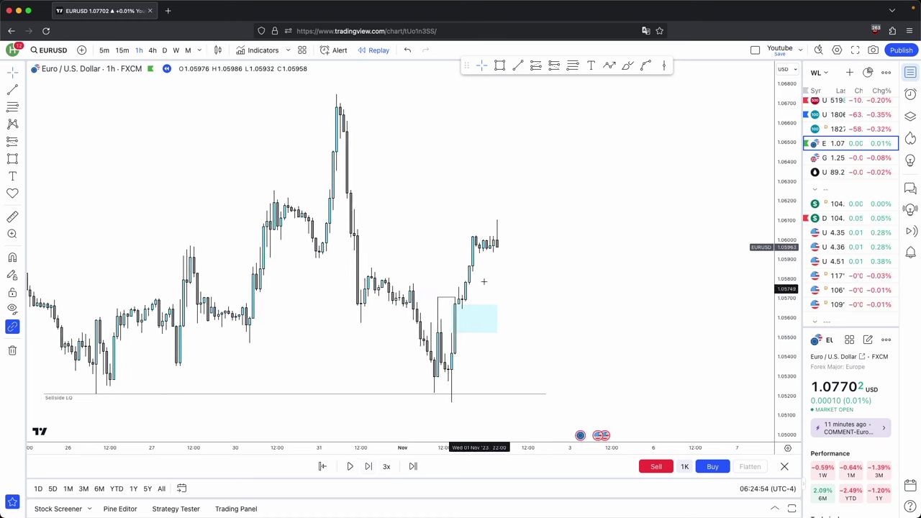
left_click_drag(472, 247, 525, 266)
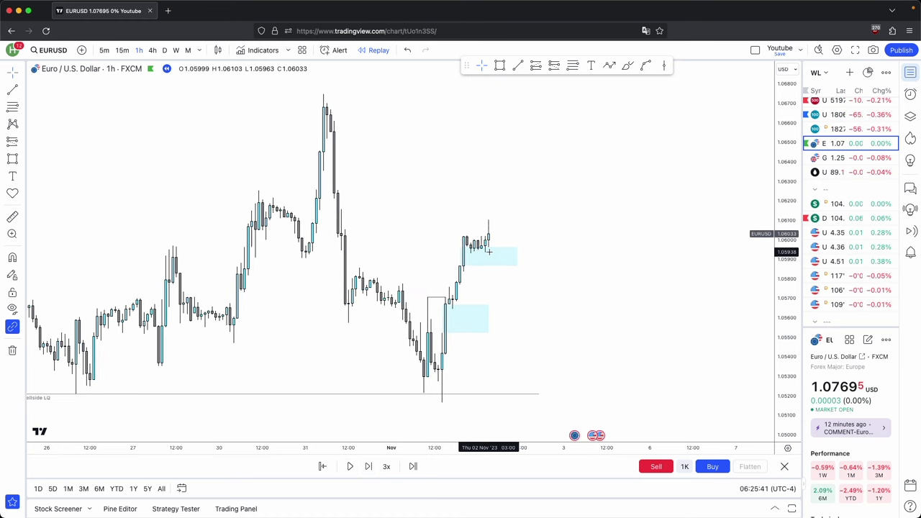
- On the 5-minute chart, mark the break above about 1.0602 with a short horizontal line just before the latest upward spike
left_click(104, 51)
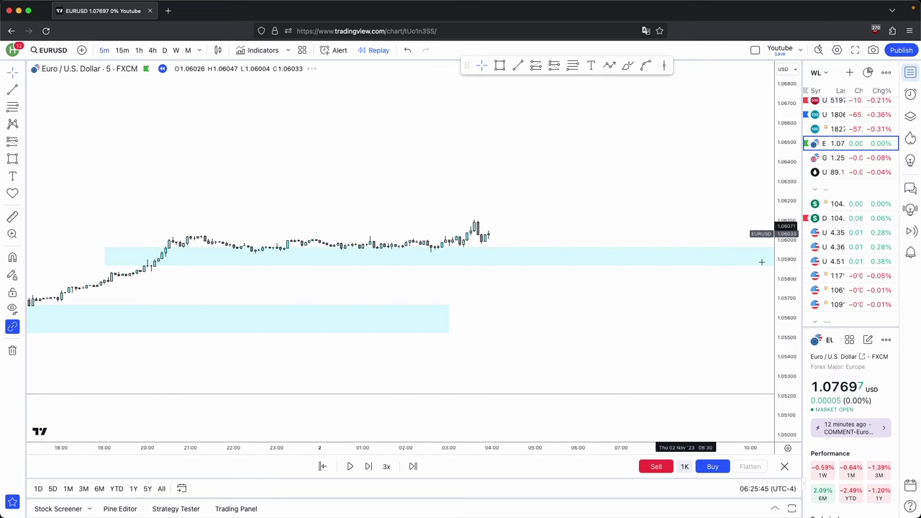
left_click_drag(791, 432, 513, 216)
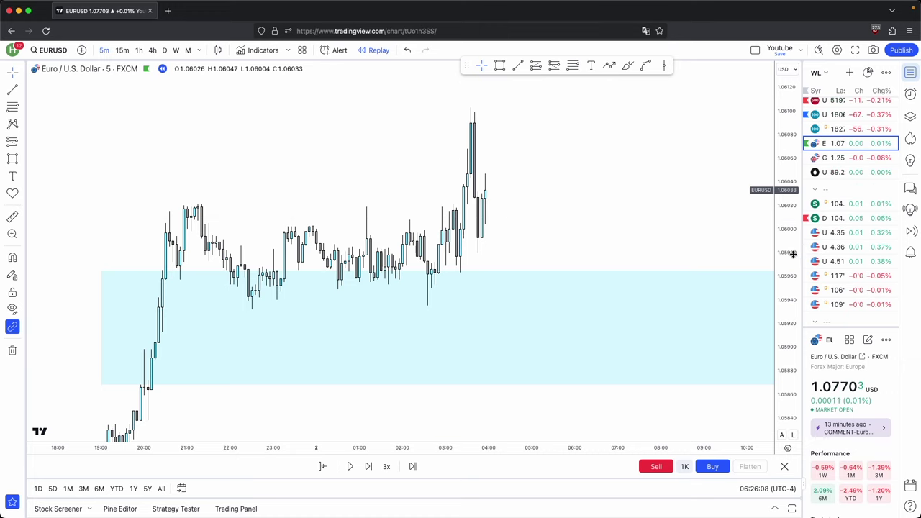
left_click(139, 51)
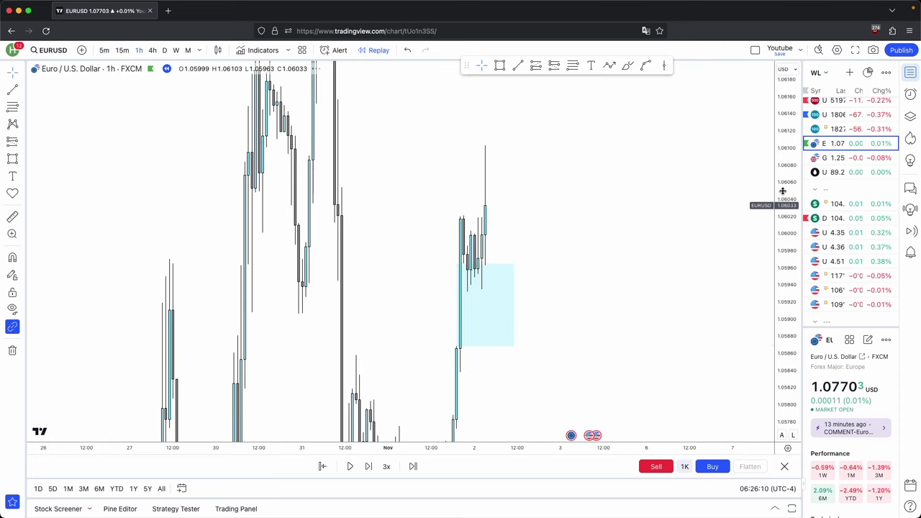
left_click(103, 51)
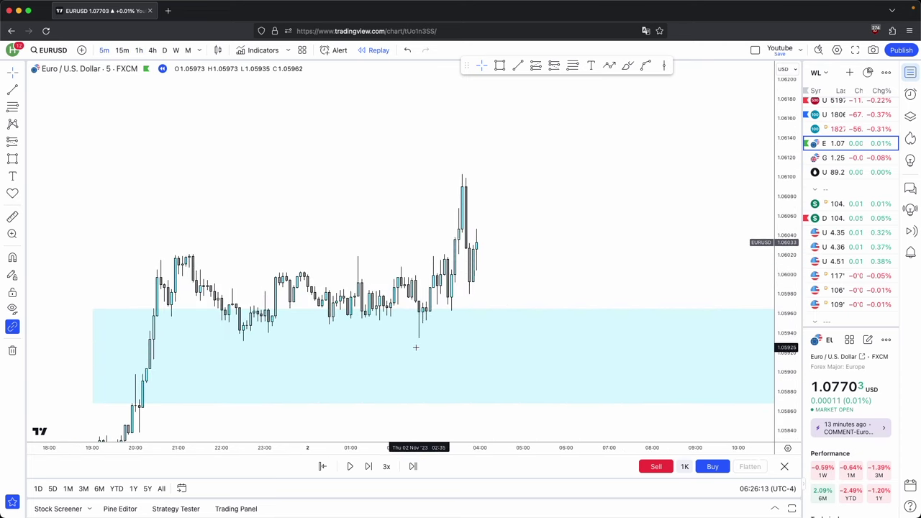
left_click(357, 255, "super")
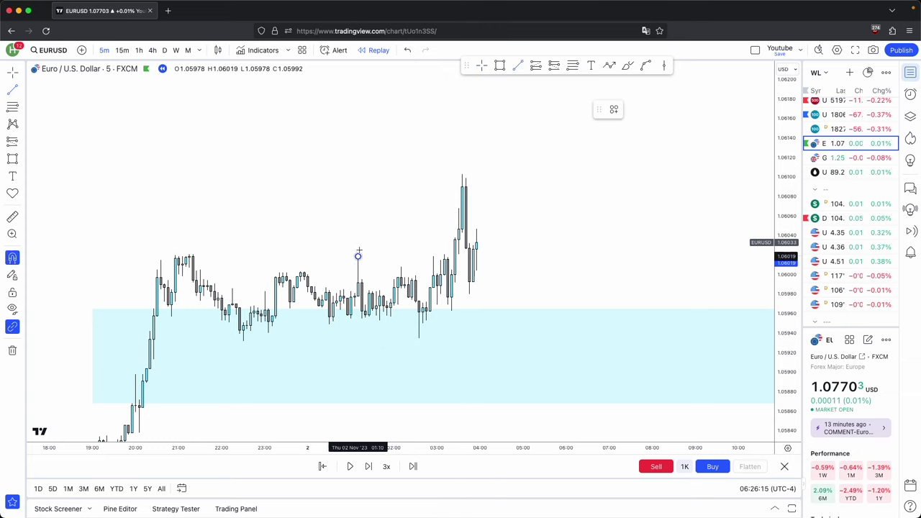
left_click(448, 256, "super")
left_click_drag(448, 256, 456, 258)
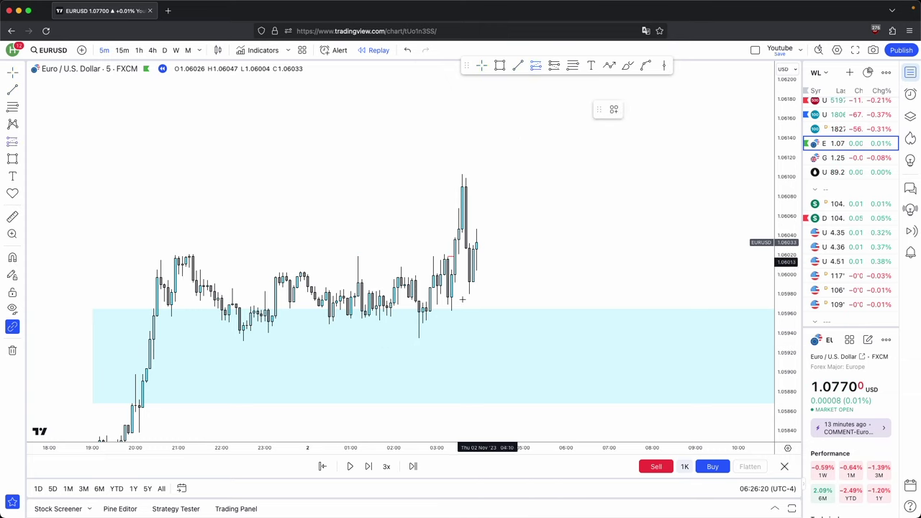
- Place a long position at the 5-minute break with entry 1.06016, stop at 1.05936 and target at 1.06179
left_click(455, 258)
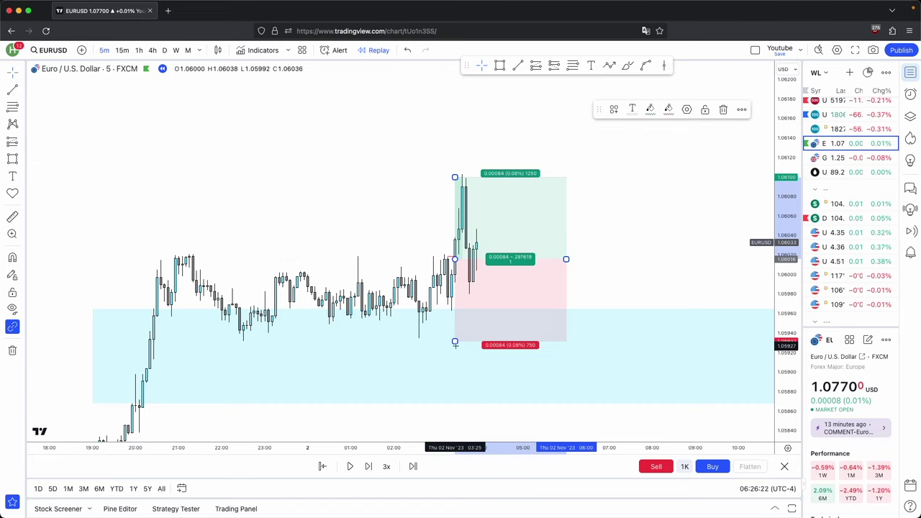
left_click_drag(455, 343, 455, 337)
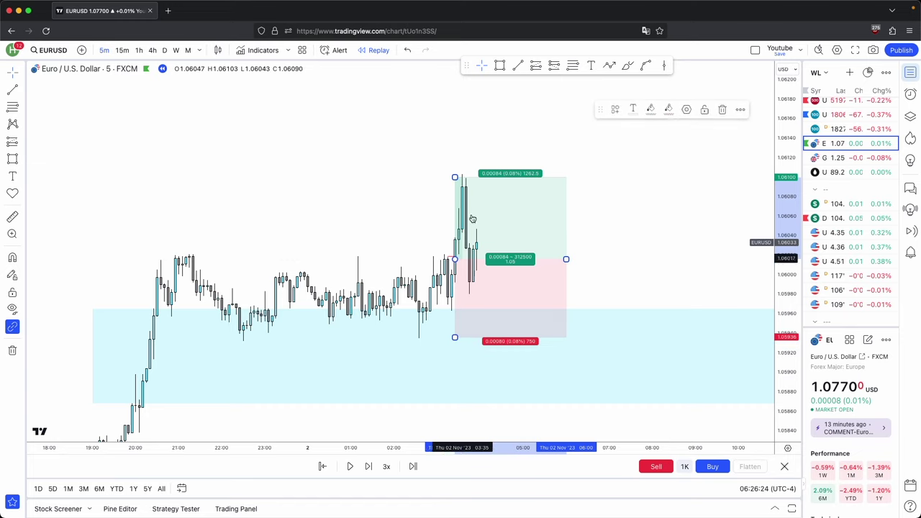
left_click_drag(455, 177, 446, 98)
left_click(408, 105)
- Draw a trend line joining the two lows from 1.05932 to 1.05935 inside the upper blue zone and apply a saved line template
left_click_drag(781, 200, 768, 367)
scroll(704, 238, "down", 4)
left_click_drag(701, 235, 680, 232)
left_click(518, 67)
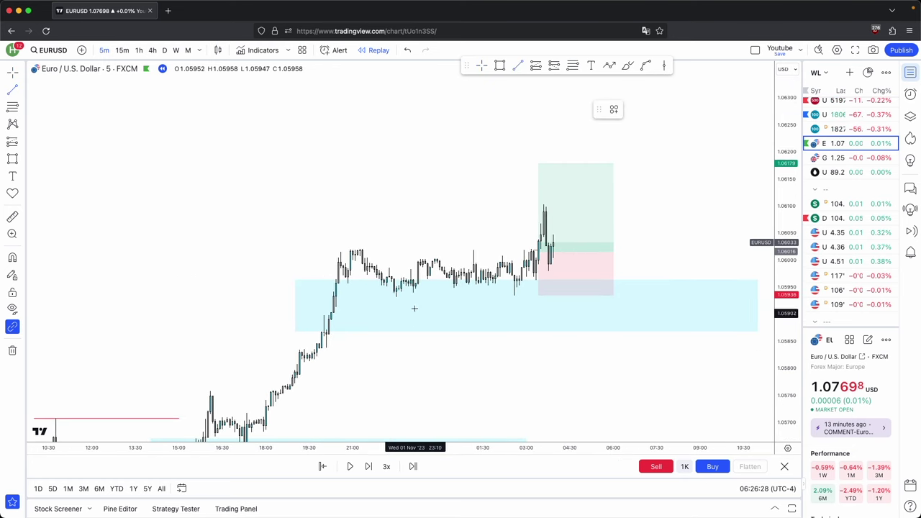
left_click(396, 296)
left_click(514, 296)
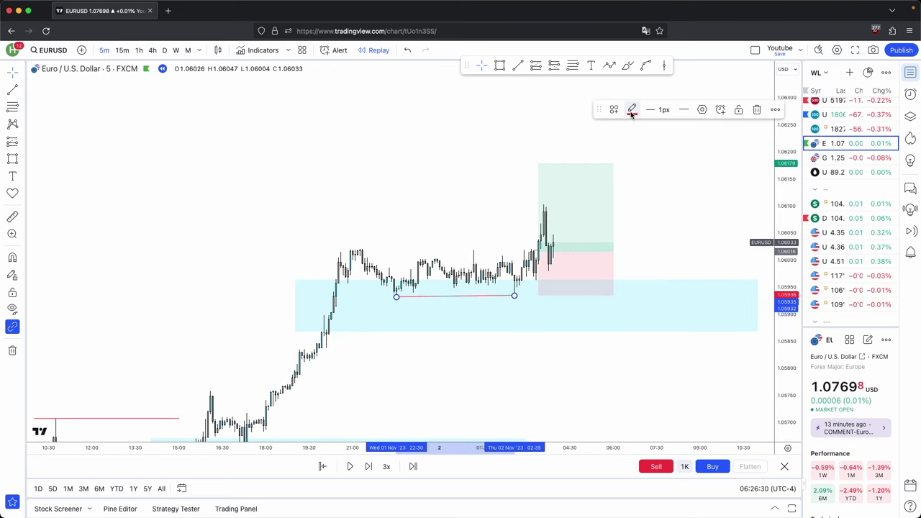
left_click(632, 109)
left_click(614, 109)
left_click(619, 229)
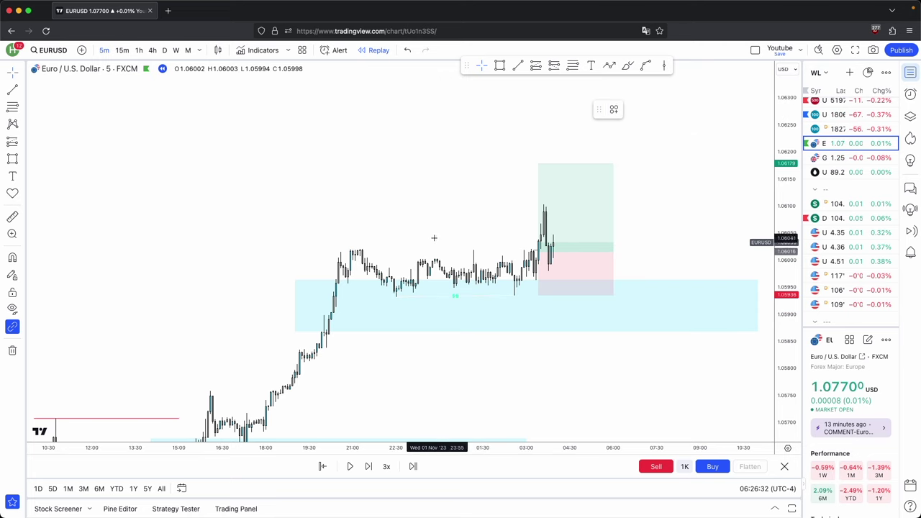
- Sketch a zigzag path from the entry down into the blue zone and up beyond the target, and delete it
scroll(477, 239, "right", 3)
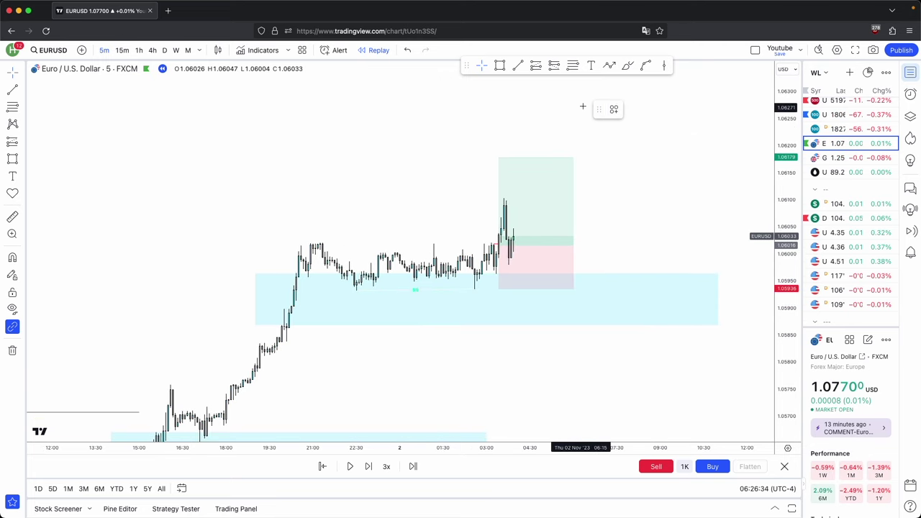
left_click(609, 66)
left_click(537, 243)
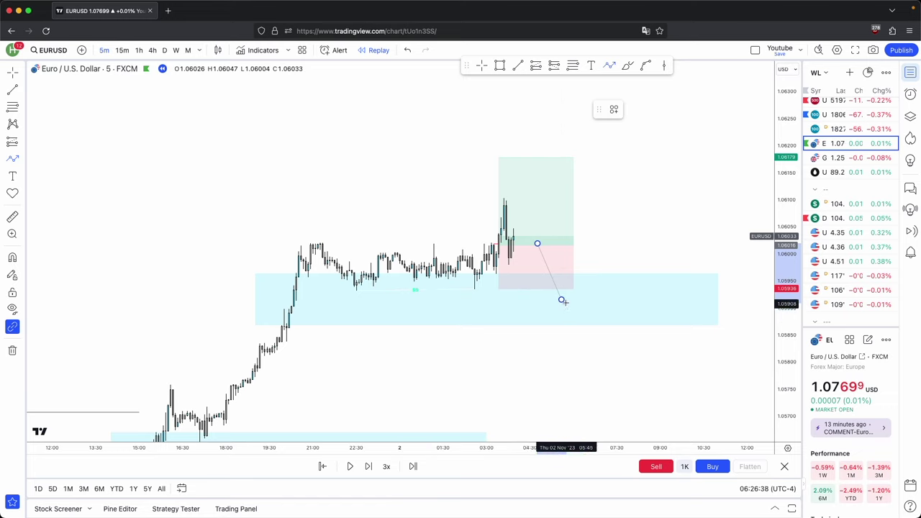
left_click(562, 299)
left_click(607, 133)
left_click(638, 173)
left_click(668, 101)
left_click(740, 110)
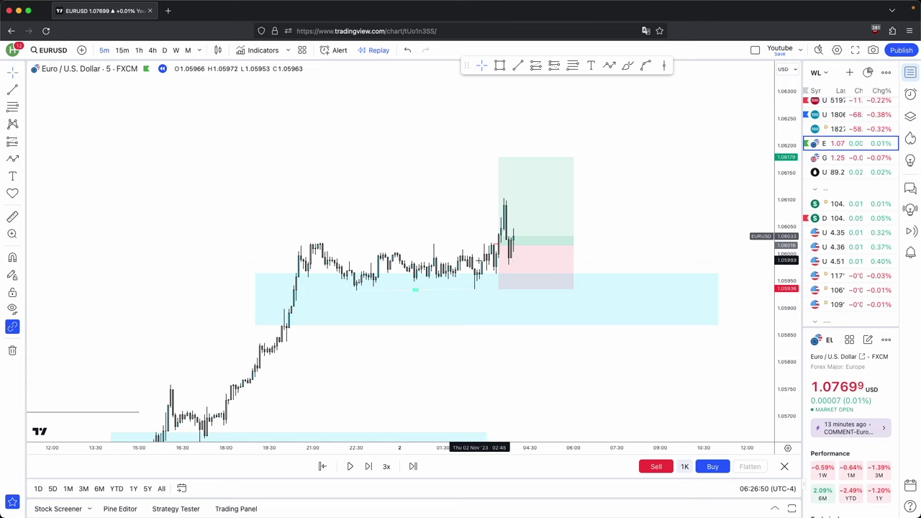
- Advance the 5-minute replay candle by candle until price passes the long position's stop
left_click_drag(451, 233, 419, 241)
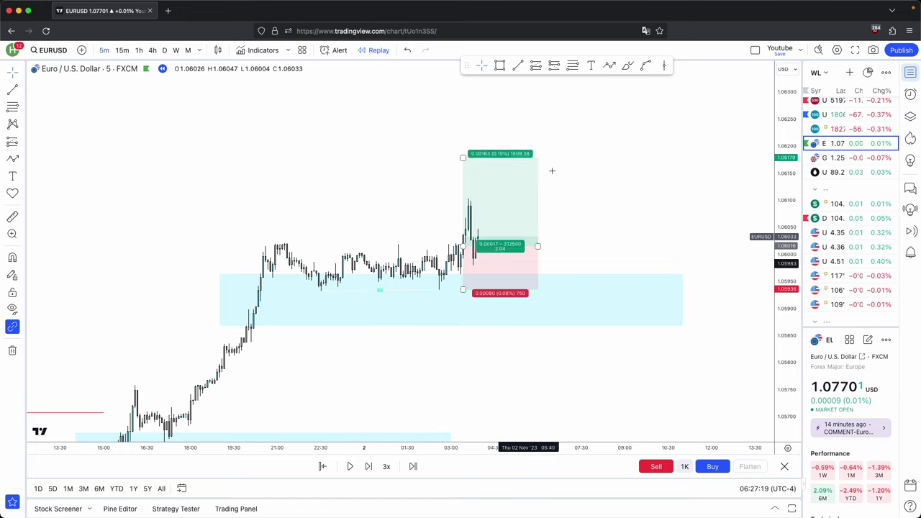
left_click(571, 86)
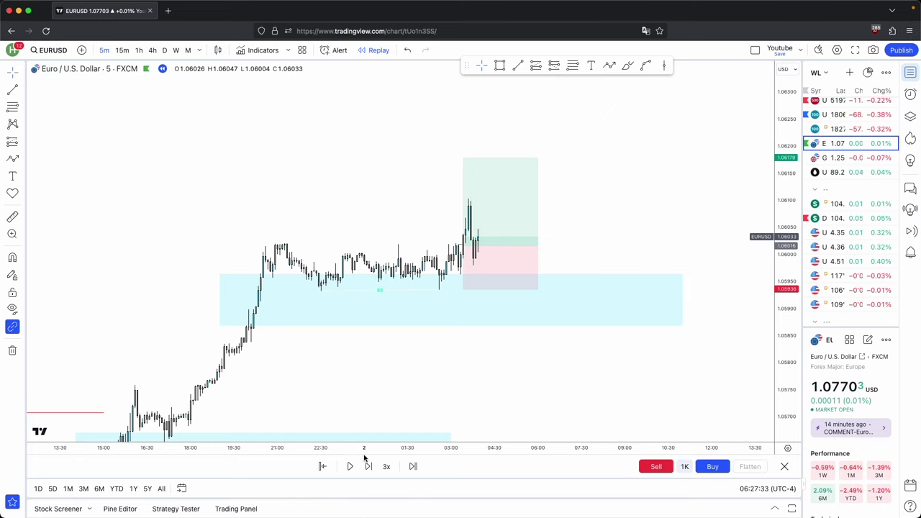
left_click_drag(264, 204, 268, 197)
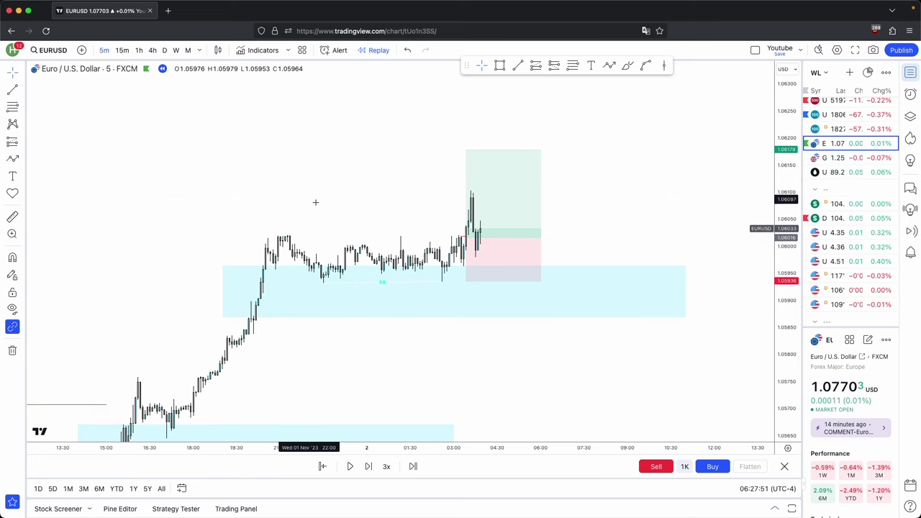
left_click(352, 463)
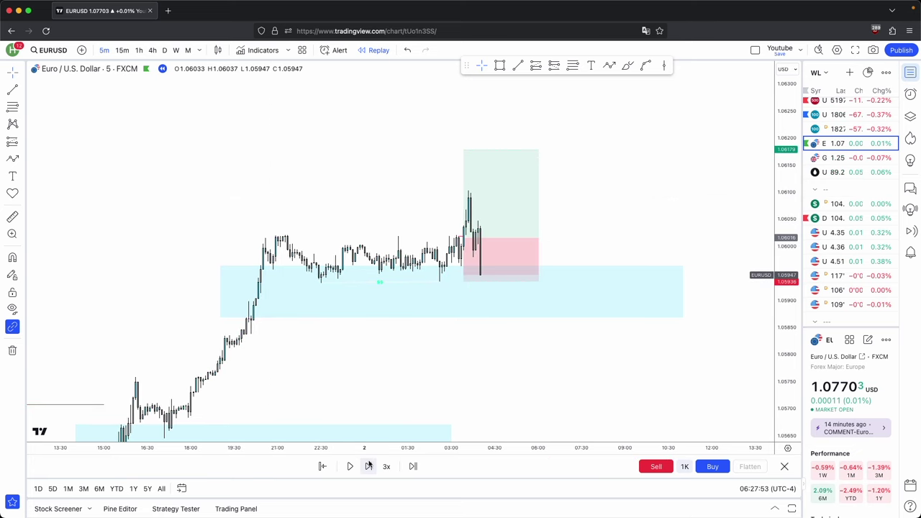
left_click(520, 218)
left_click(564, 230)
left_click_drag(558, 253, 562, 264)
scroll(562, 263, "up", 1)
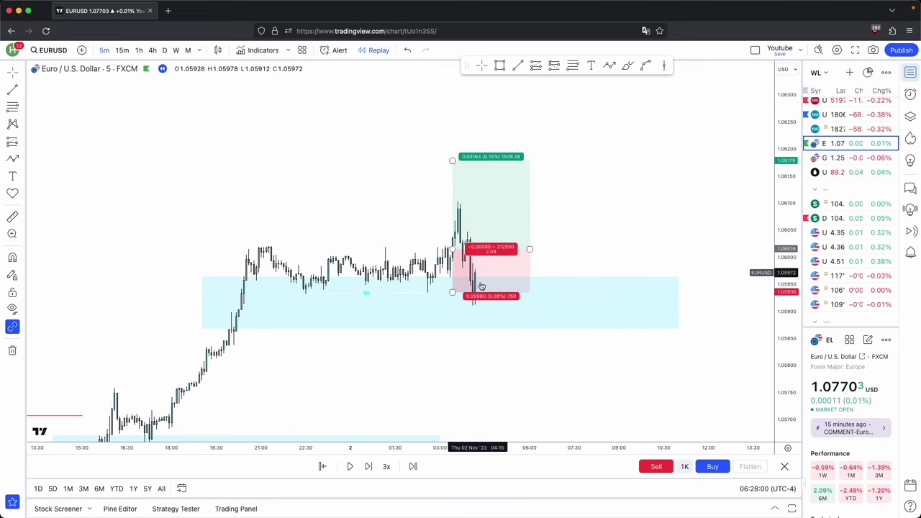
- Sketch a rectangle over the sideways range before the entry, about 1.0594 to 1.0602, and delete it
left_click(500, 65)
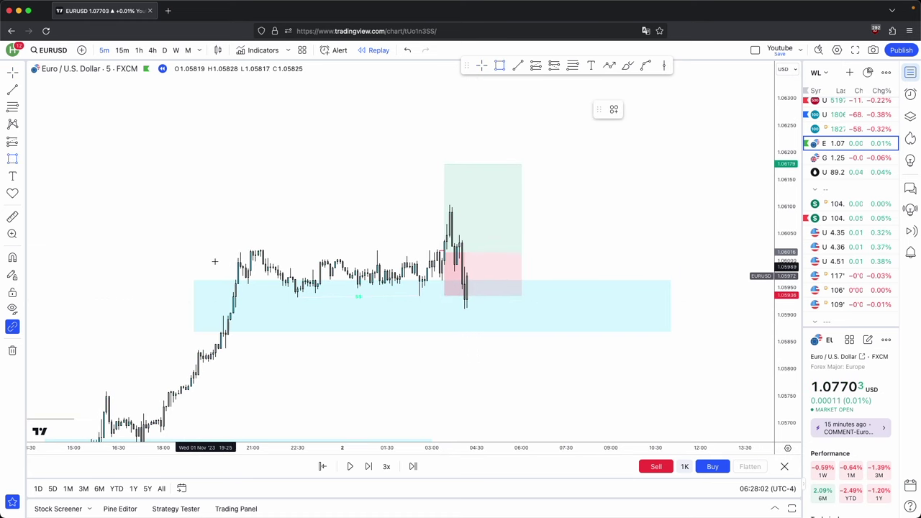
left_click(242, 248)
left_click(425, 293)
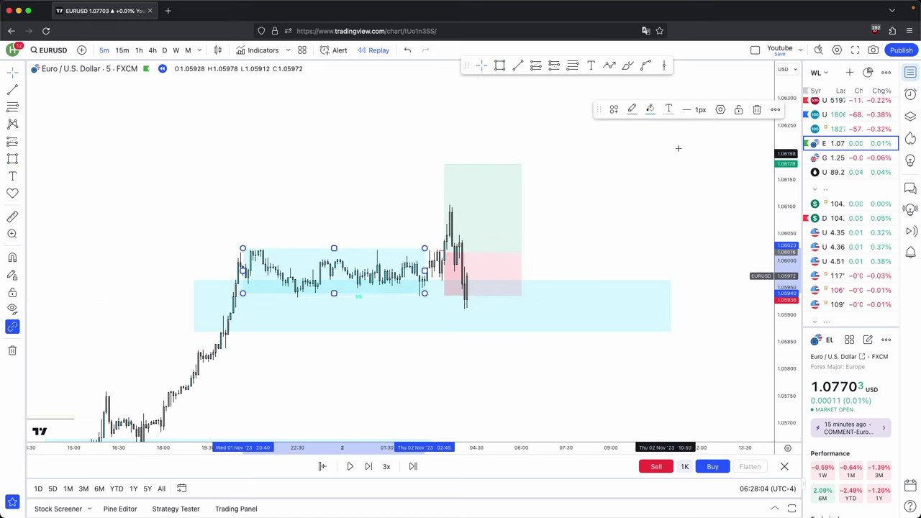
left_click(756, 109)
- Sketch a small rectangle around the latest candles at the stop level, about 1.0591 to 1.0594, and delete it
left_click(502, 66)
left_click(452, 288)
left_click(484, 306)
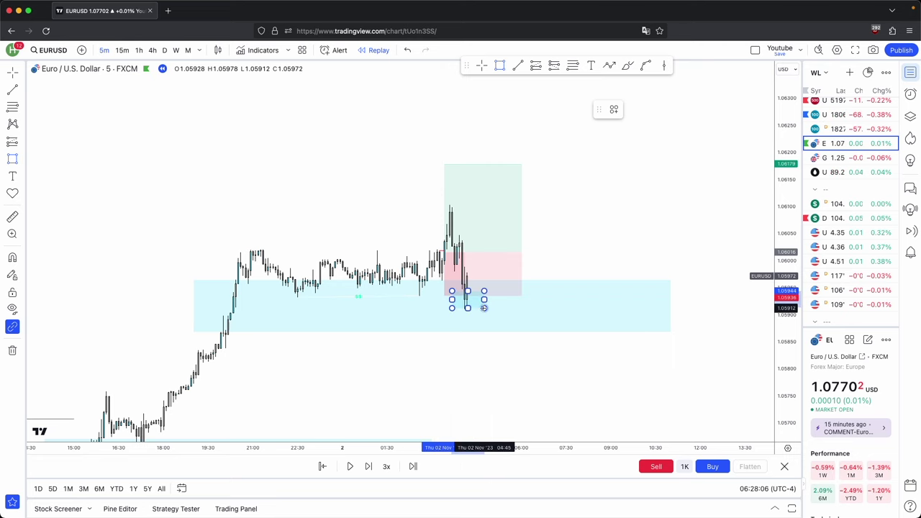
double_click(483, 297)
left_click(535, 192)
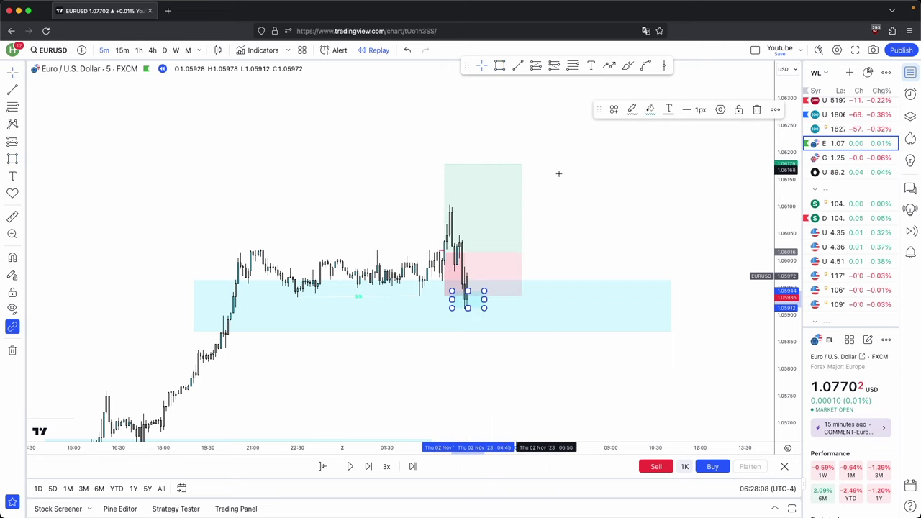
left_click(756, 110)
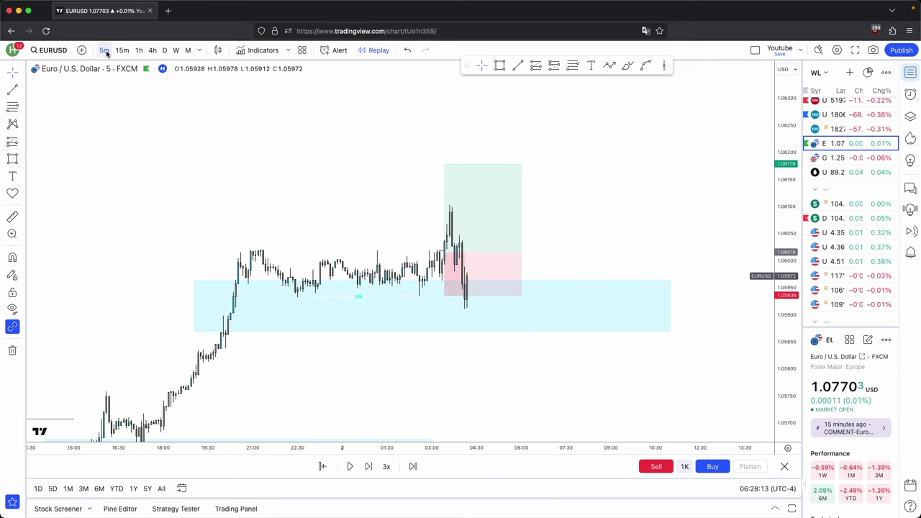
- Review the trade on the 1-hour and daily charts and return to the 5-minute chart
left_click(136, 51)
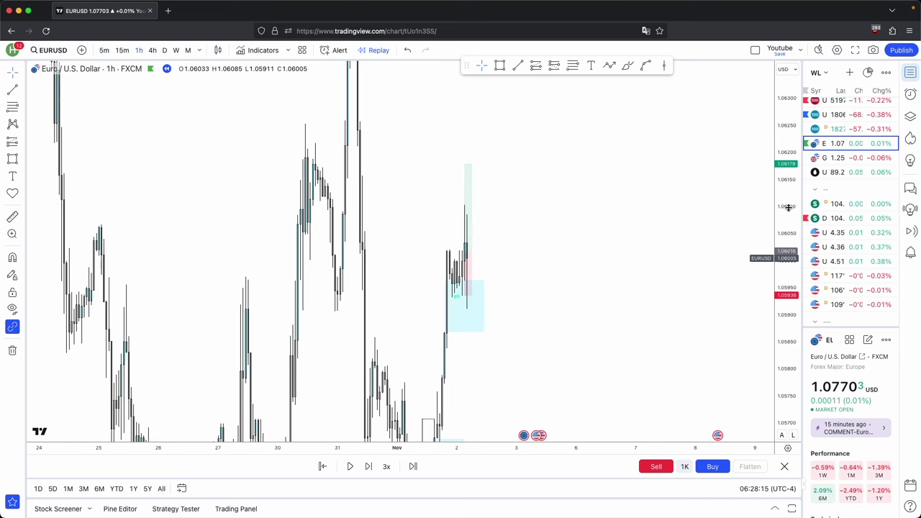
left_click(164, 50)
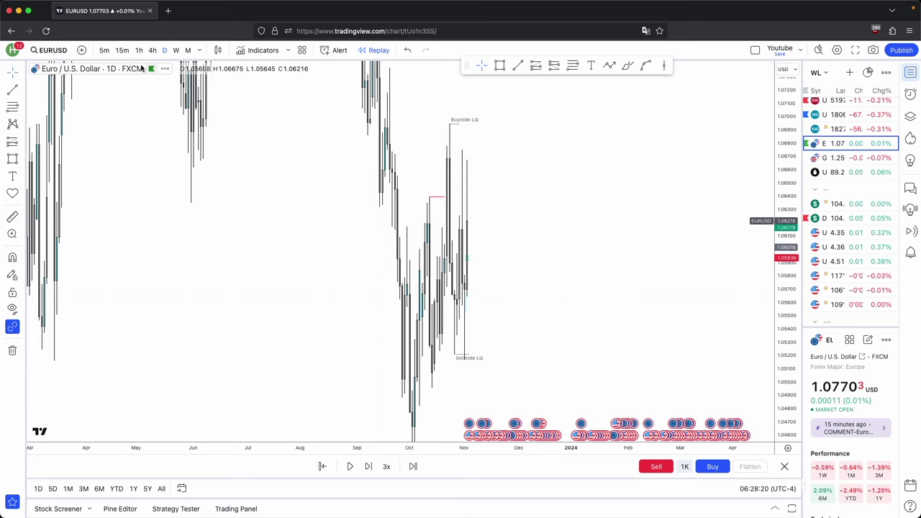
left_click(105, 51)
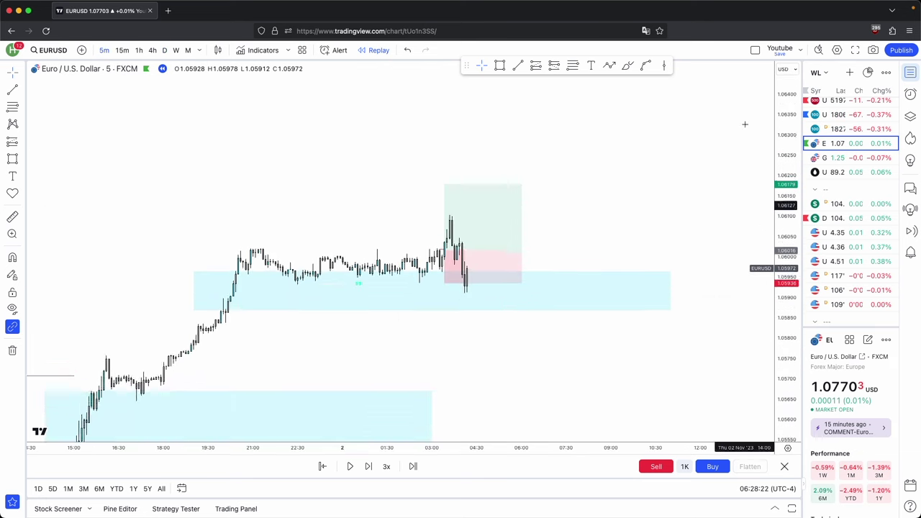
- Delete the stopped-out long position and advance the 5-minute replay several candles
left_click(467, 259)
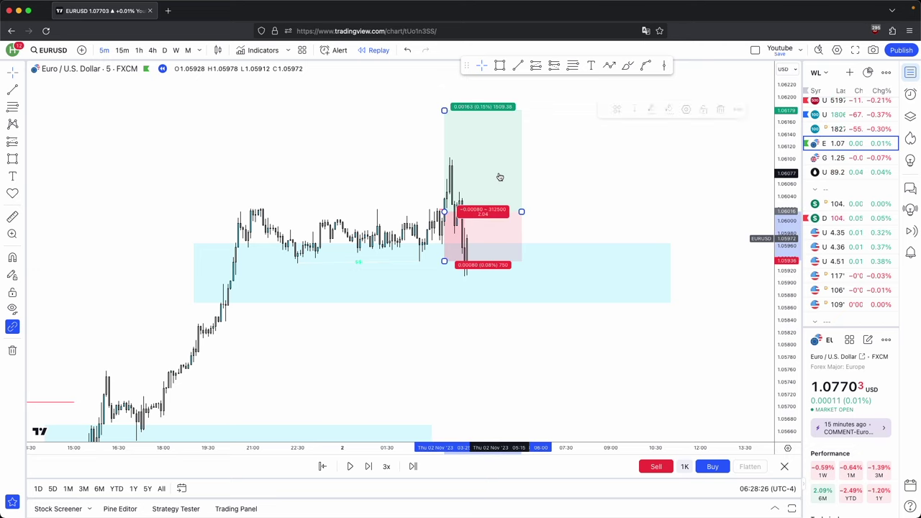
key("Delete")
left_click(372, 466)
left_click(375, 467)
left_click(376, 467)
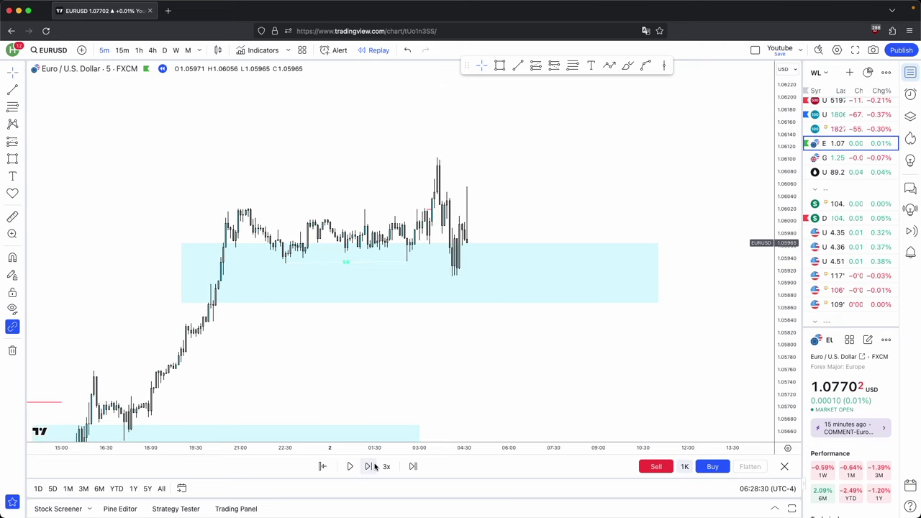
left_click(375, 467)
left_click_drag(449, 368, 489, 396)
scroll(490, 397, "up", 3)
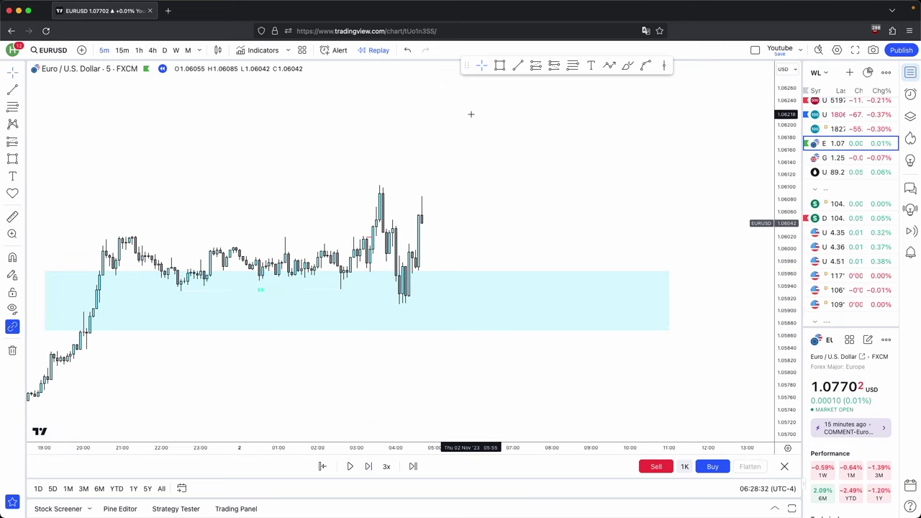
- Mark the structure break at about 1.0600 with a short line and draw a rectangle over the gap, about 1.0600 to 1.0604
left_click(422, 244)
left_click(499, 66)
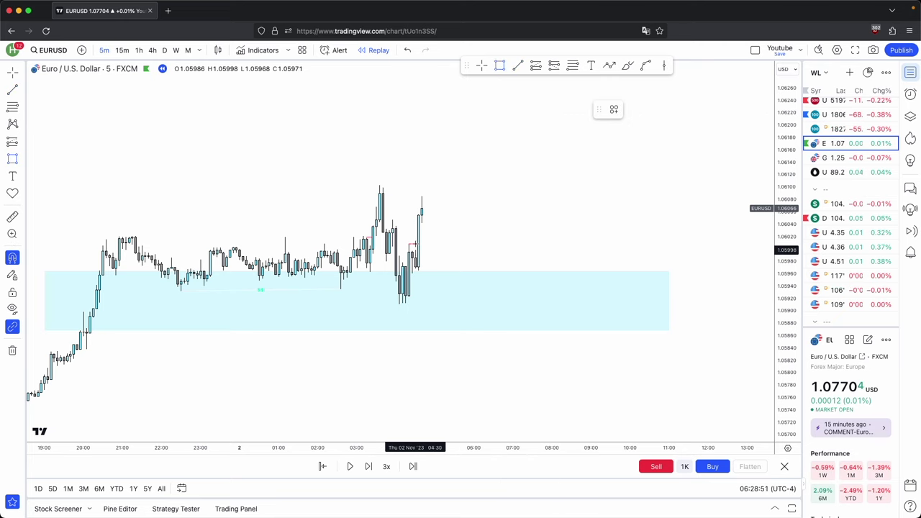
left_click(415, 244, "super")
left_click(421, 224, "super")
left_click_drag(422, 236, 484, 236)
left_click(478, 188)
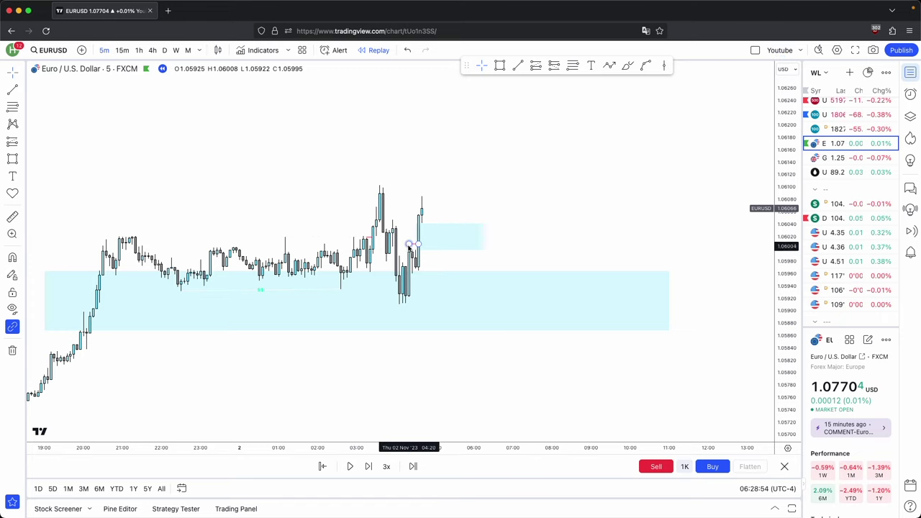
- Place a long position with its entry at the gap's upper edge, about 1.0604, and its stop at 1.0596
left_click(543, 67)
left_click(435, 209)
left_click_drag(449, 224, 445, 235)
key("super+z")
left_click_drag(509, 223, 499, 236)
left_click_drag(425, 267, 425, 274)
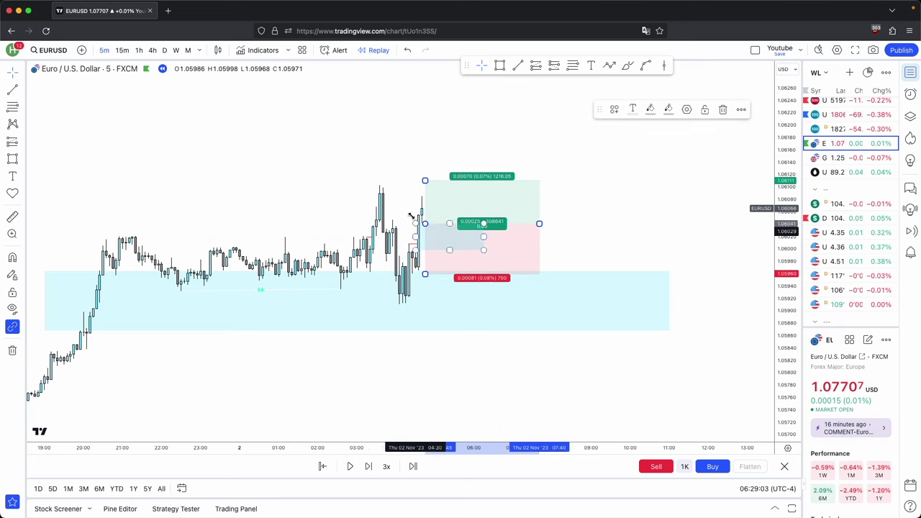
left_click(404, 205)
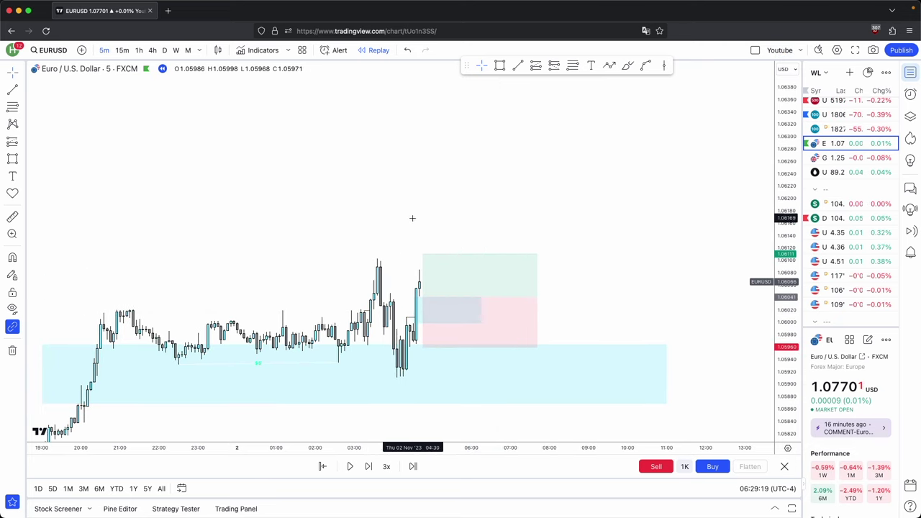
- On the 1-hour chart, draw a Buyside LQ line from the 31 October high and raise the long position's target to it, about 1.0675
scroll(412, 218, "down", 3)
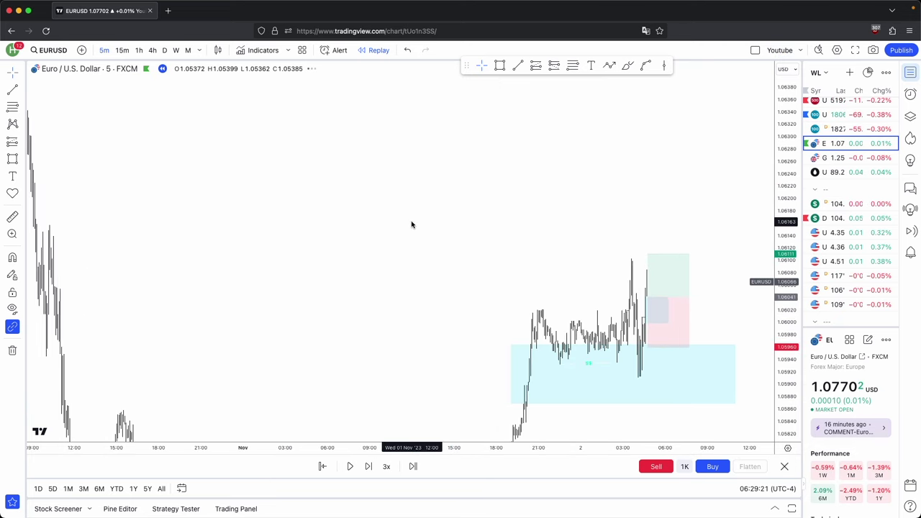
left_click(139, 50)
scroll(658, 278, "up", 5)
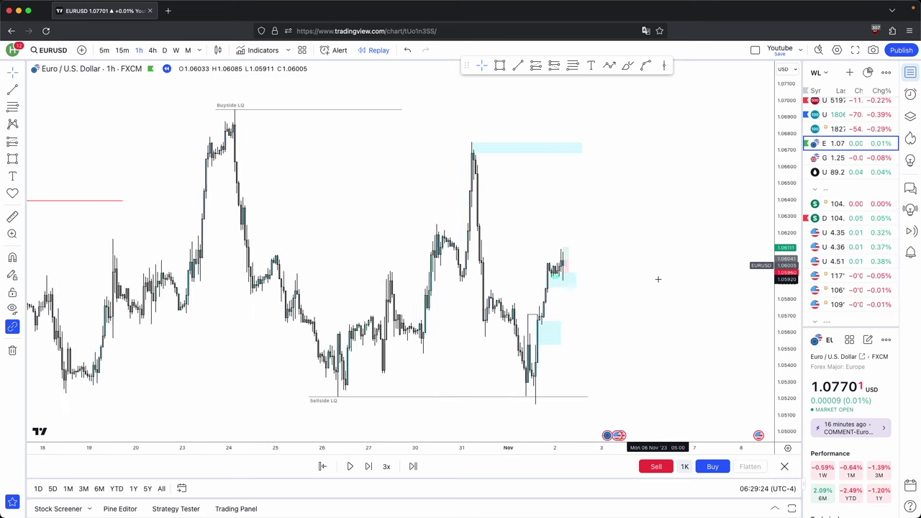
left_click_drag(179, 133, 532, 133)
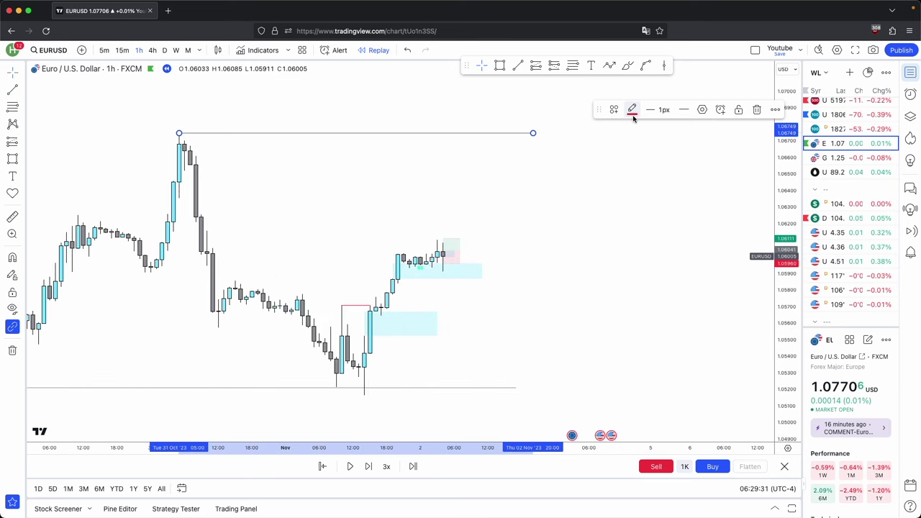
left_click(631, 109)
left_click(613, 109)
left_click(618, 197)
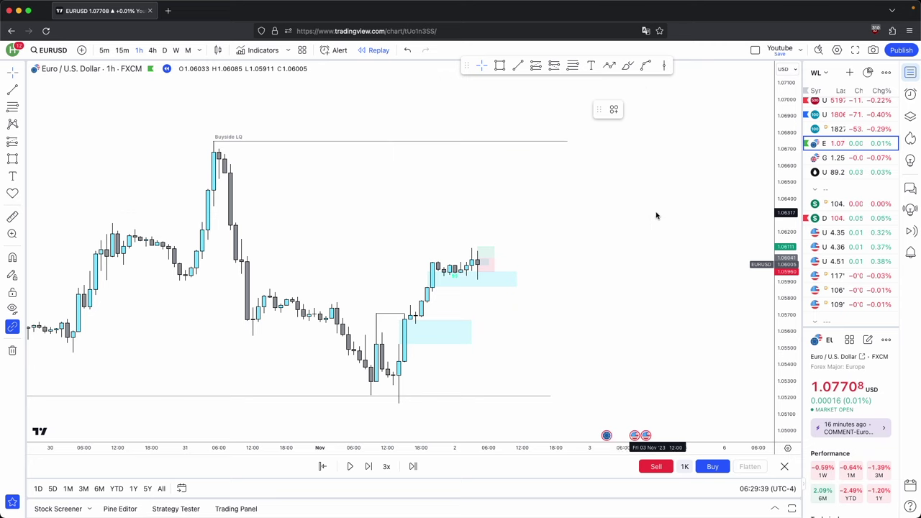
left_click_drag(477, 245, 468, 142)
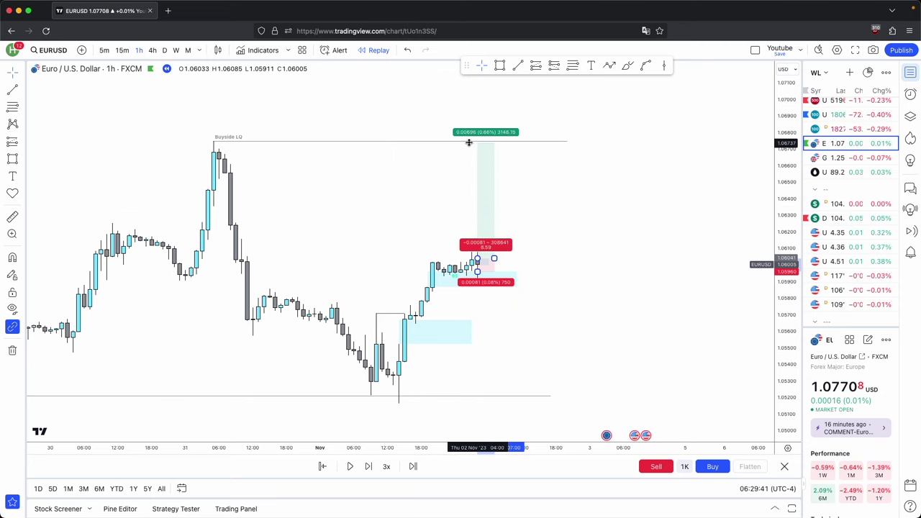
left_click(551, 144)
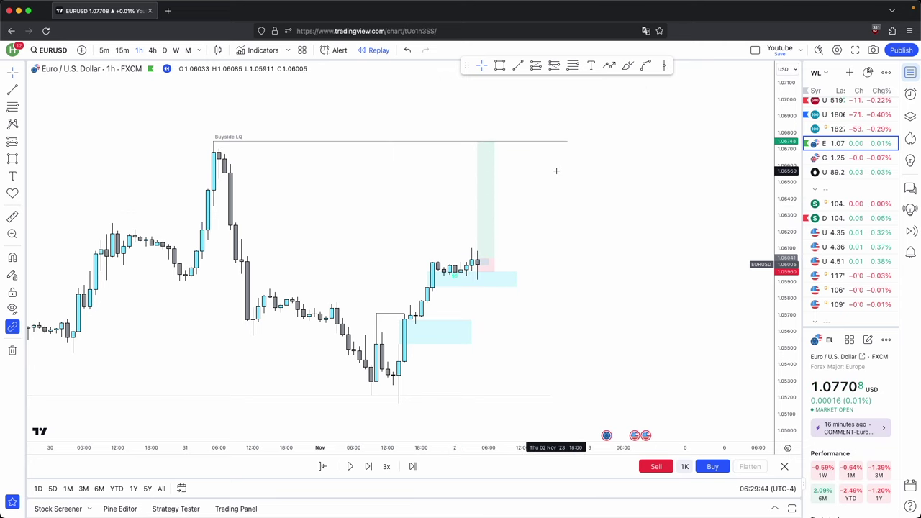
- Sketch a projected path rising to about 1.0646, falling to about 1.0576 and rising above the Buyside LQ line, and delete it
left_click(609, 65)
left_click(500, 262)
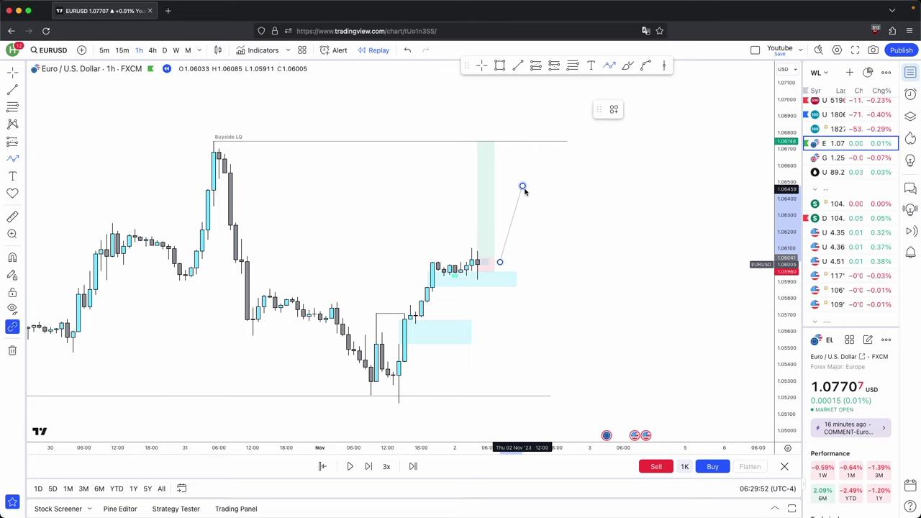
left_click(523, 187)
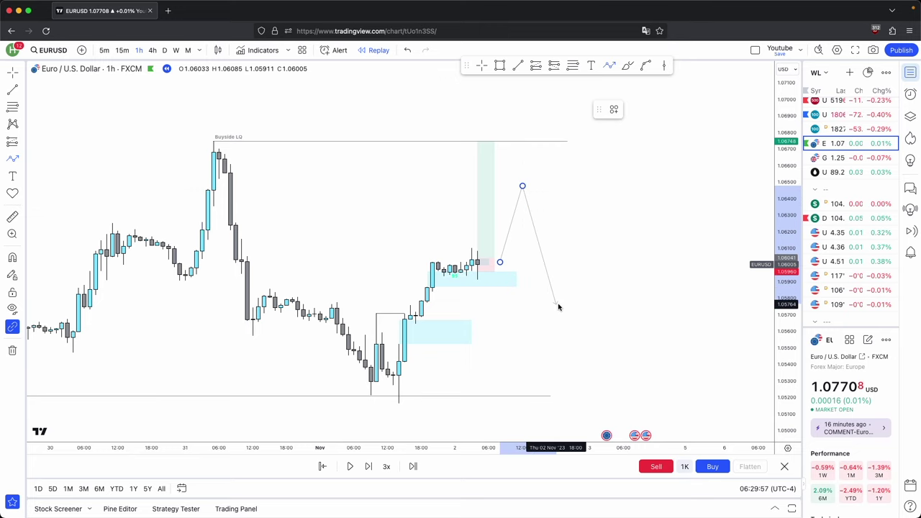
left_click(555, 305)
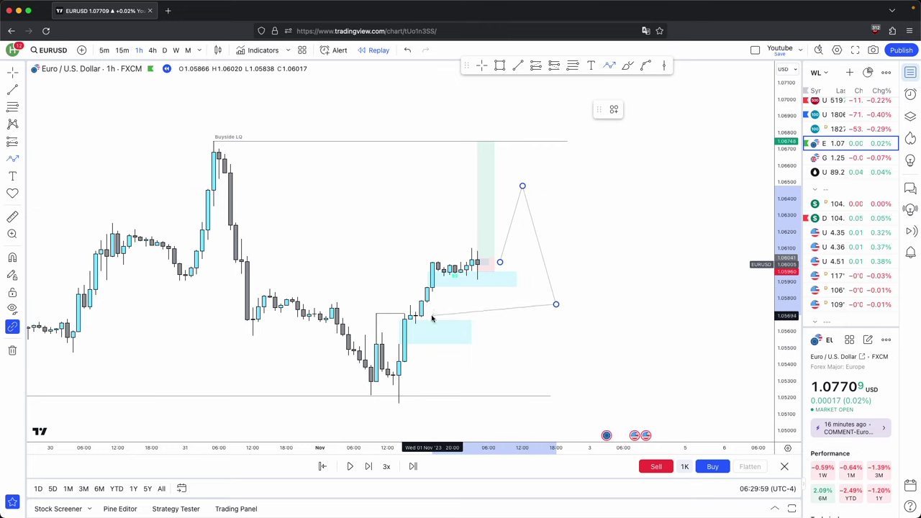
left_click(590, 118)
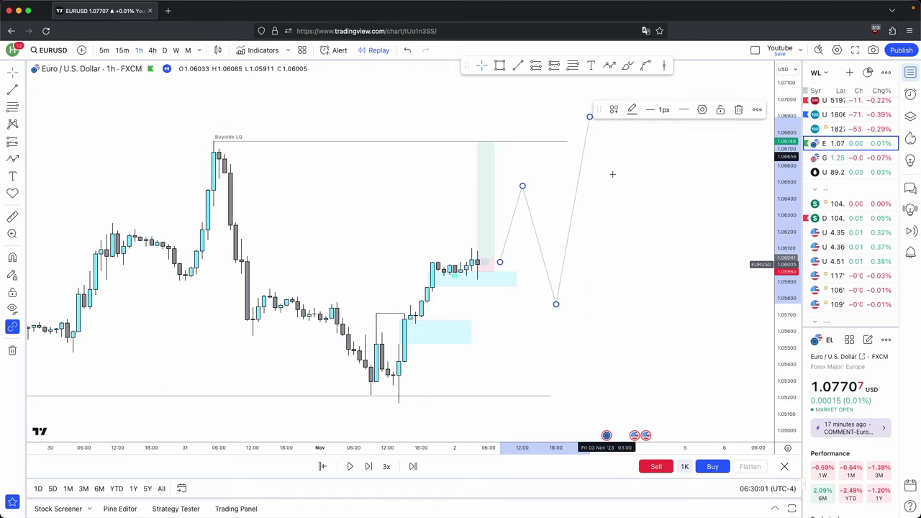
left_click(452, 180)
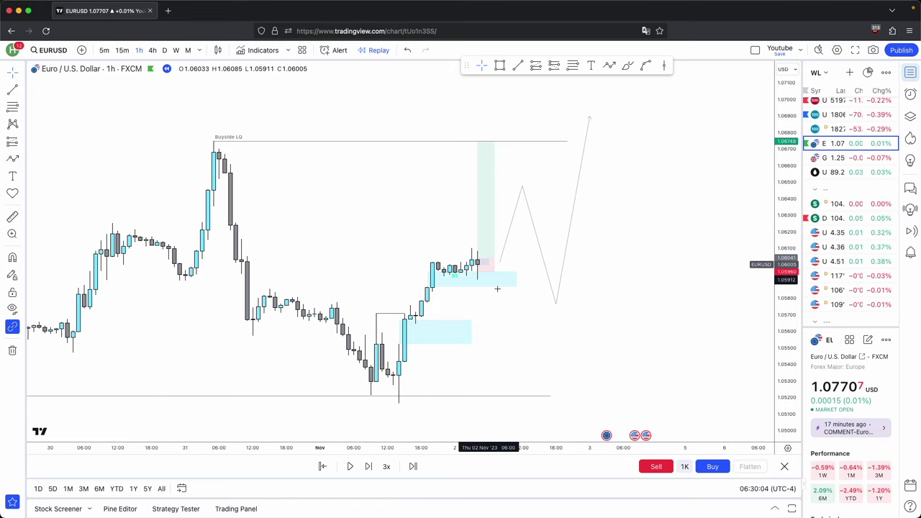
left_click(529, 208)
left_click(736, 109)
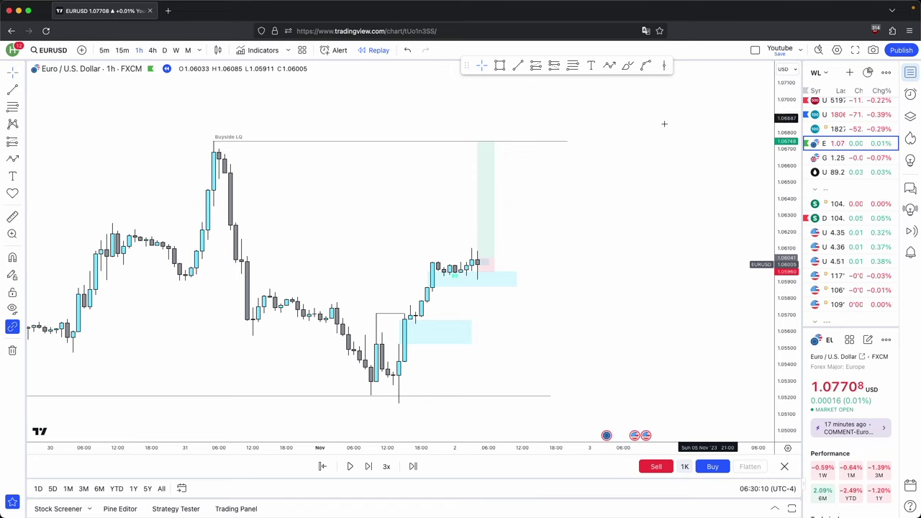
- Try a lower target of about 1.0629 for the long position and move it back near the Buyside LQ line, about 1.0674
left_click(477, 259)
left_click_drag(477, 142, 475, 172)
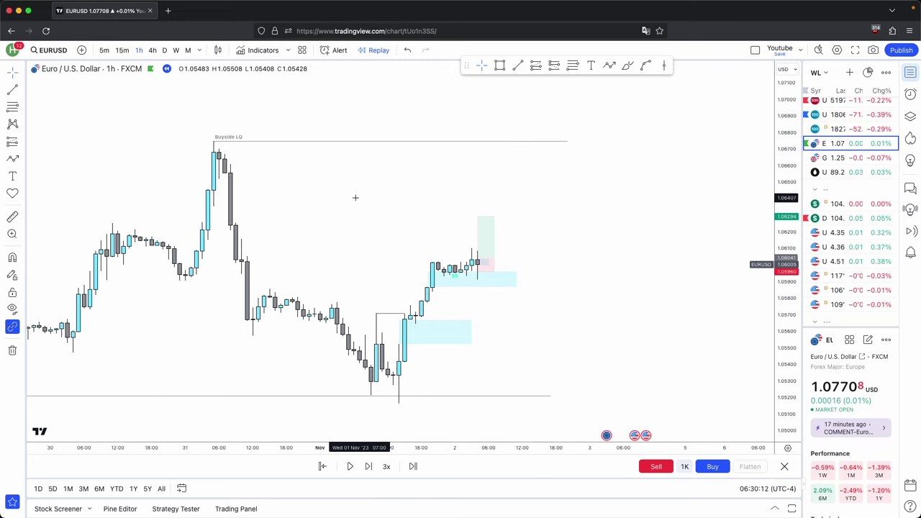
left_click_drag(477, 212, 477, 141)
left_click(446, 126)
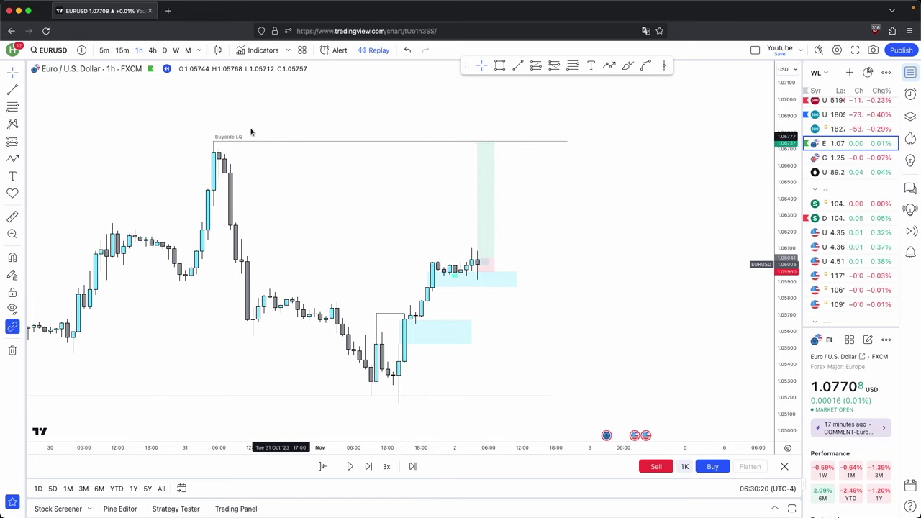
- Draw two zone rectangles from the 31 October move to 2 November, about 1.0626 to 1.0636 and about 1.0646 to 1.0652
scroll(374, 204, "left", 3)
left_click(499, 66)
scroll(324, 216, "left", 2)
left_click(266, 218)
left_click(560, 234)
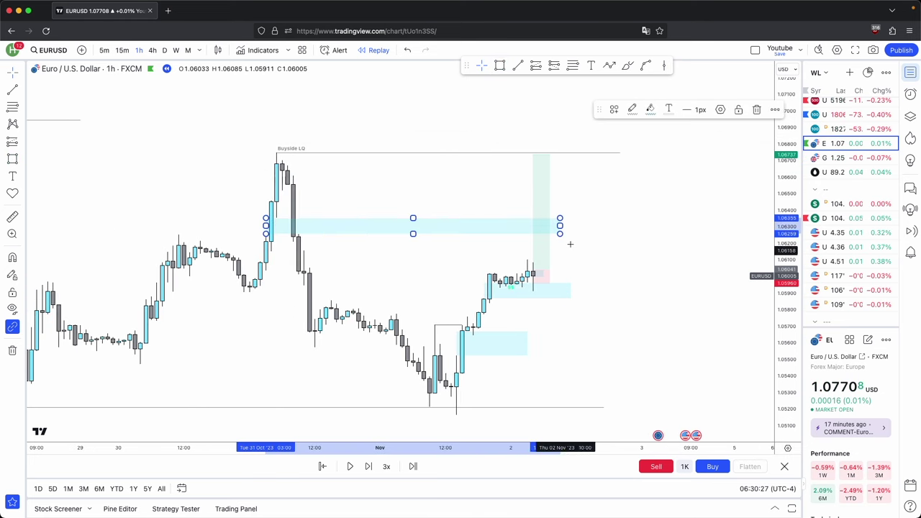
left_click(499, 66)
left_click(271, 192)
left_click(560, 199)
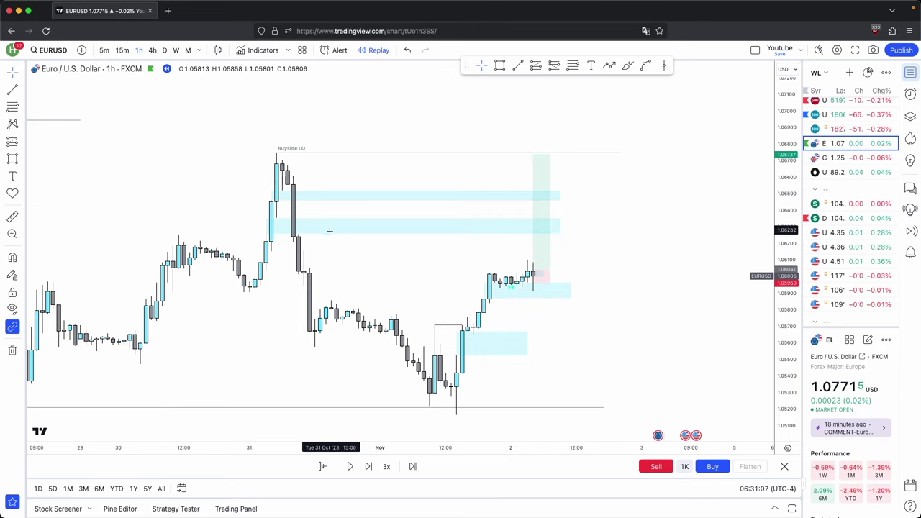
- Lower the long position's target into the lower zone at about 1.0628 and delete the upper zone rectangle
left_click_drag(533, 153, 533, 230)
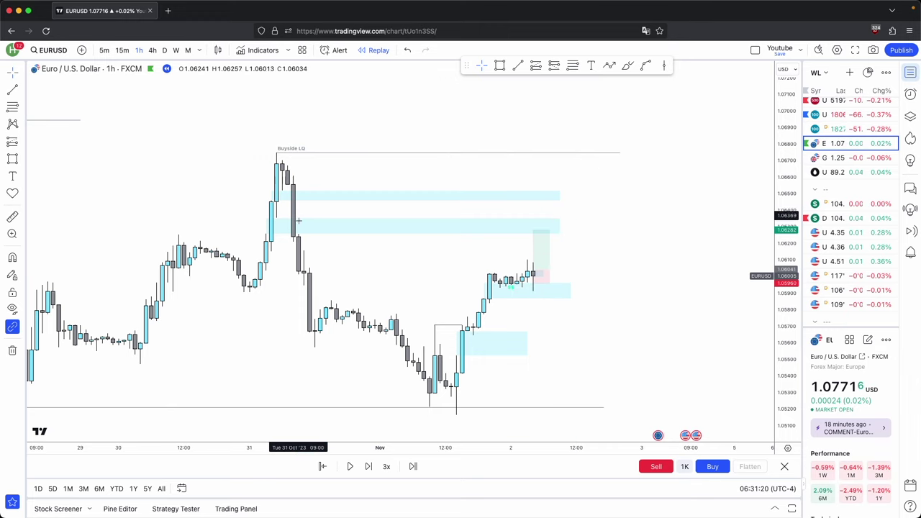
left_click_drag(620, 202, 260, 156)
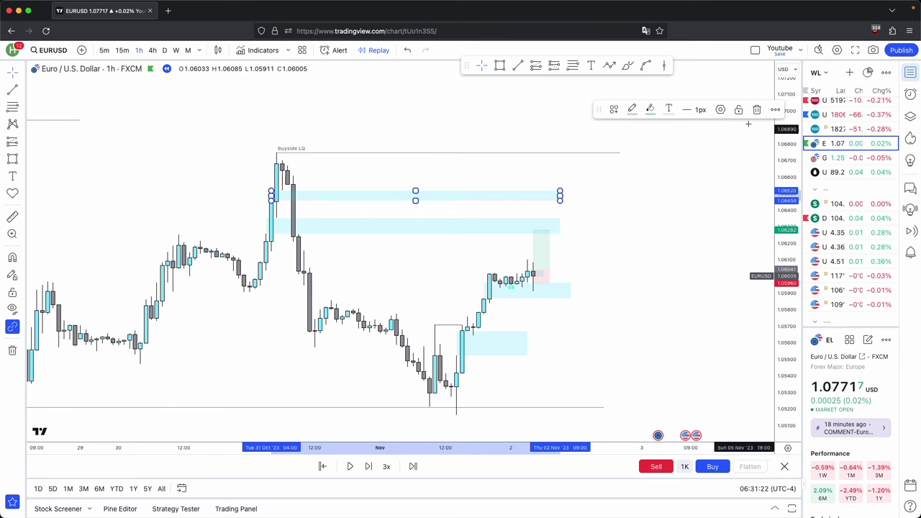
- Return to the 5-minute chart and advance the replay candle by candle until price passes the long position's target
left_click(104, 49)
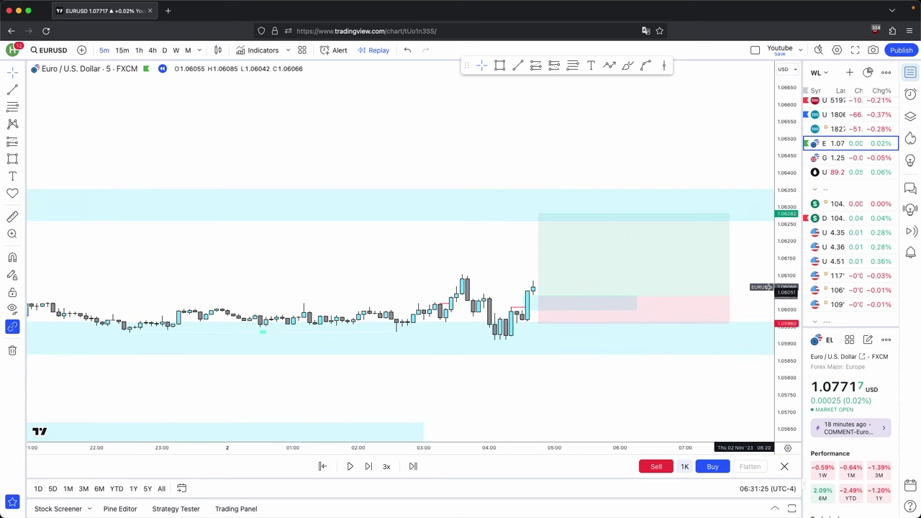
left_click(368, 466)
left_click(368, 466)
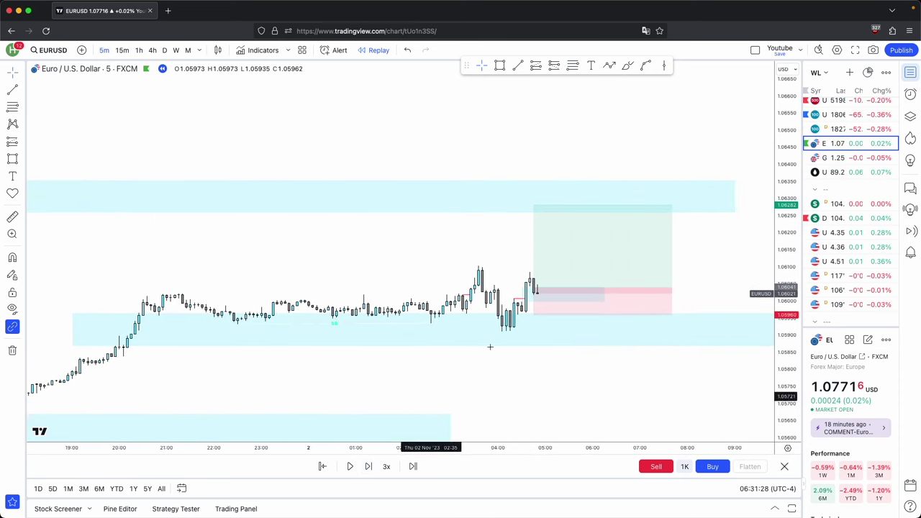
left_click(368, 466)
left_click(367, 466)
left_click(367, 467)
left_click(368, 466)
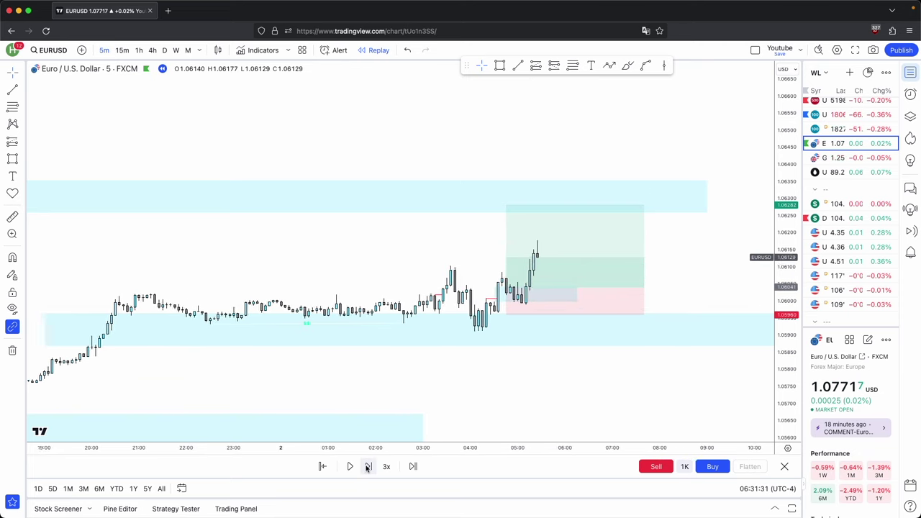
left_click(367, 466)
left_click(368, 466)
left_click(368, 466)
left_click(368, 466)
left_click(368, 466)
left_click(368, 467)
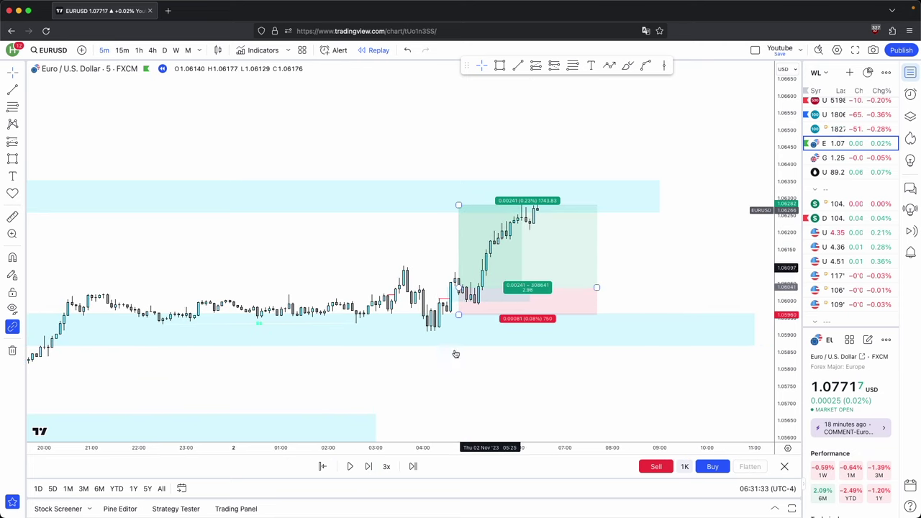
left_click(368, 466)
left_click(368, 467)
left_click(368, 468)
scroll(568, 274, "down", 4)
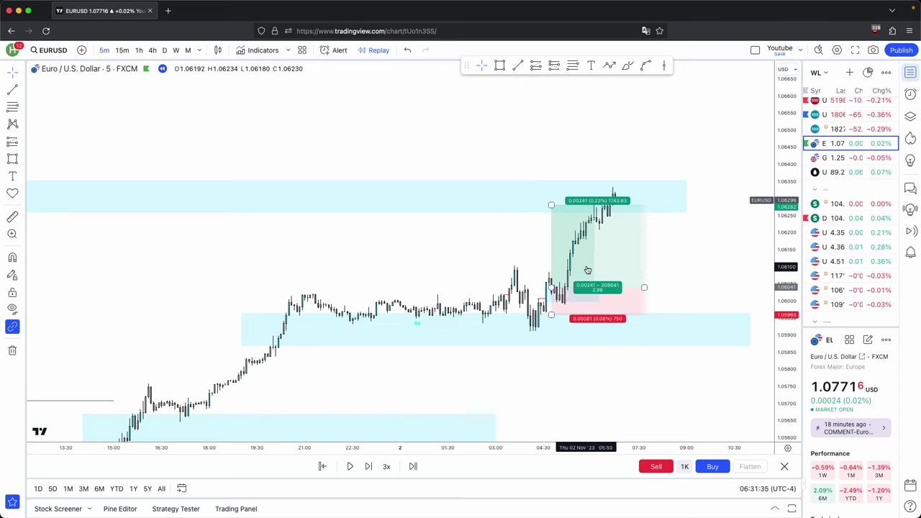
left_click_drag(498, 248, 467, 257)
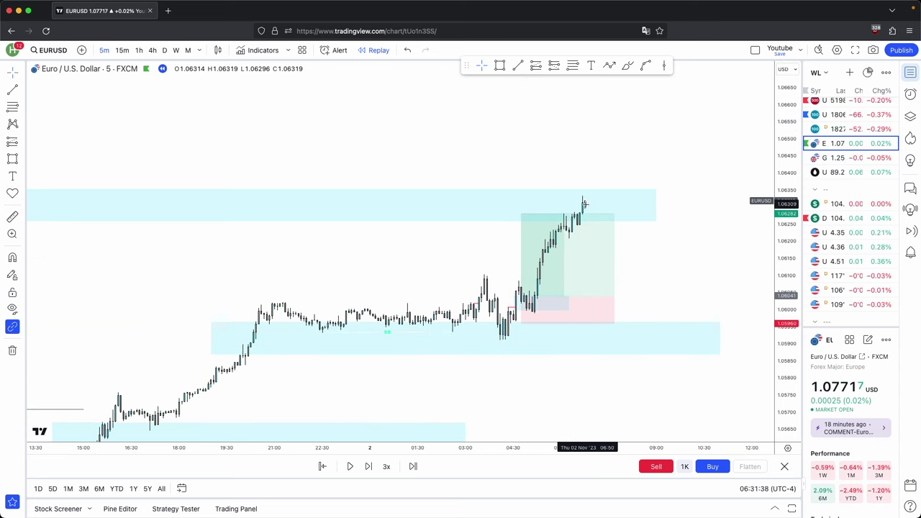
- Review the rally towards the Buyside LQ line on the 15-minute and 1-hour charts
left_click(122, 50)
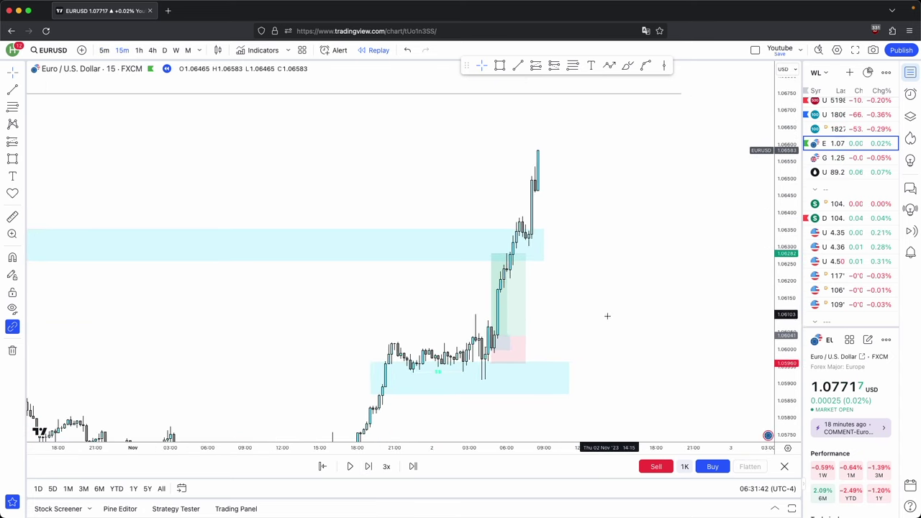
scroll(606, 316, "up", 3)
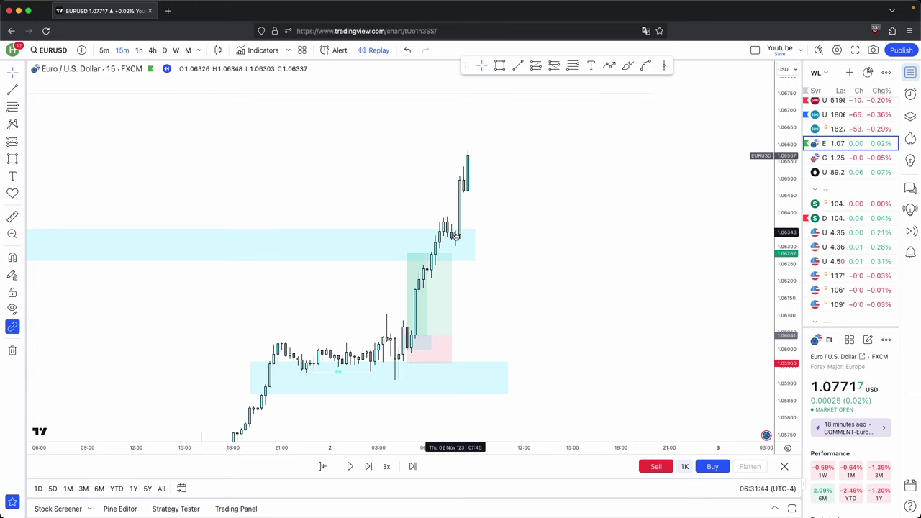
left_click_drag(525, 204, 572, 254)
scroll(569, 256, "down", 5)
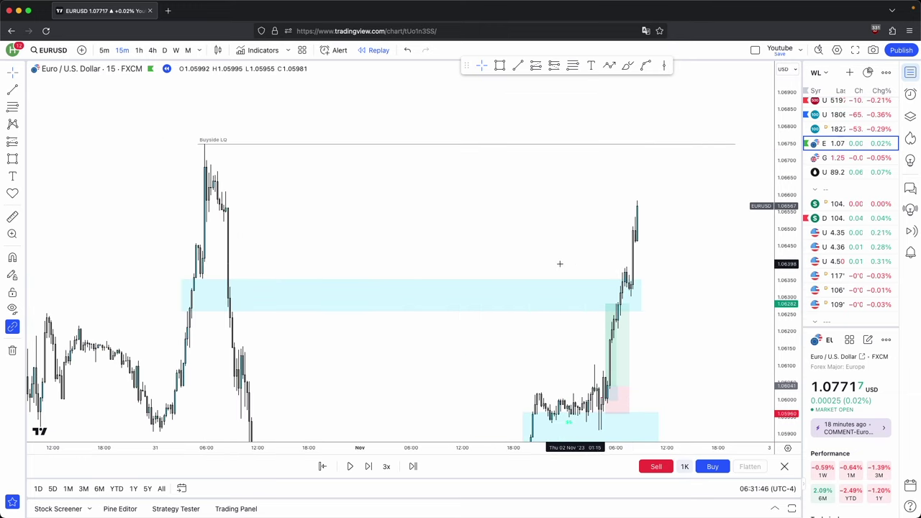
left_click(139, 50)
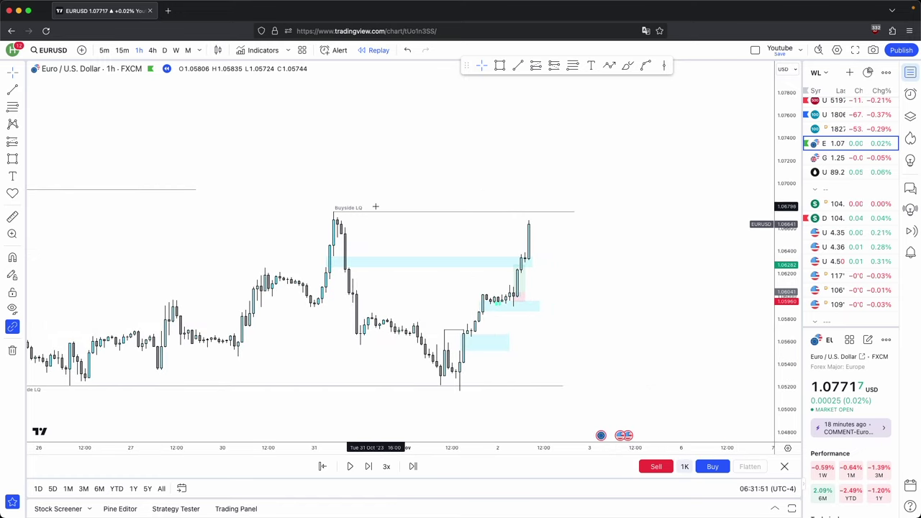
- Switch to the 4-hour chart and advance the replay candle by candle until price breaks above both Buyside LQ lines
left_click(152, 50)
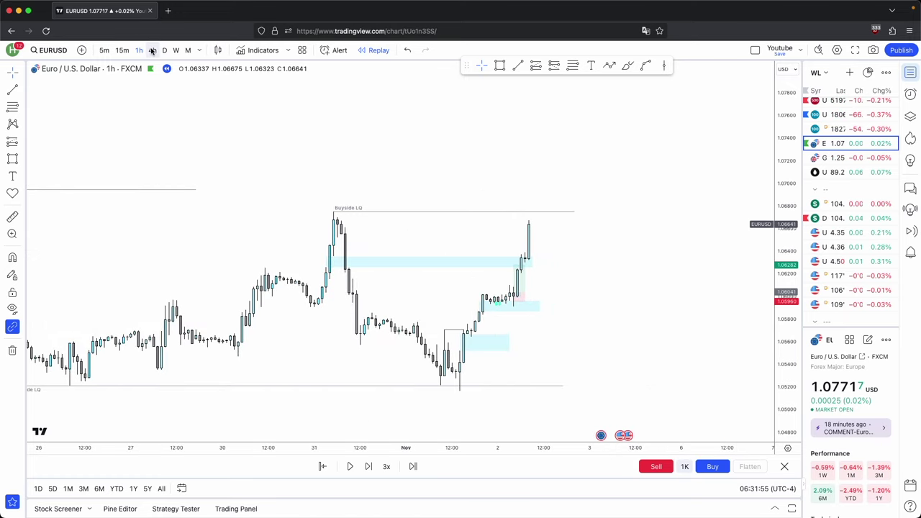
left_click(367, 466)
left_click(367, 466)
left_click(367, 466)
left_click(367, 466)
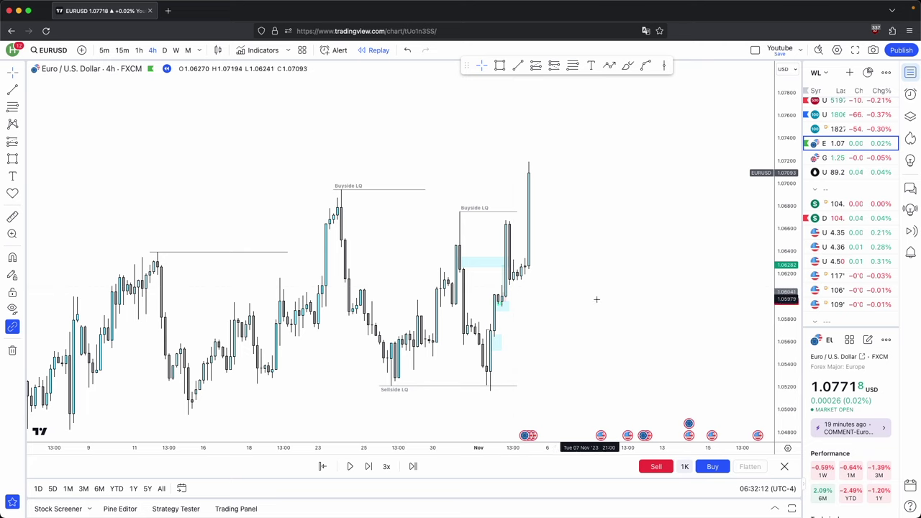
- Return to the 1-hour chart and raise the long position's target to the Buyside LQ line at about 1.0675
left_click(136, 51)
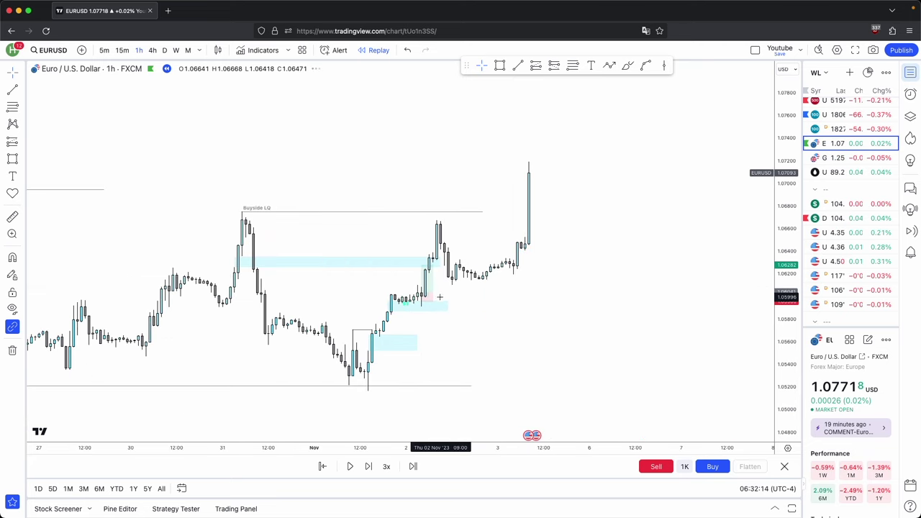
left_click(421, 265)
left_click_drag(421, 265, 421, 211)
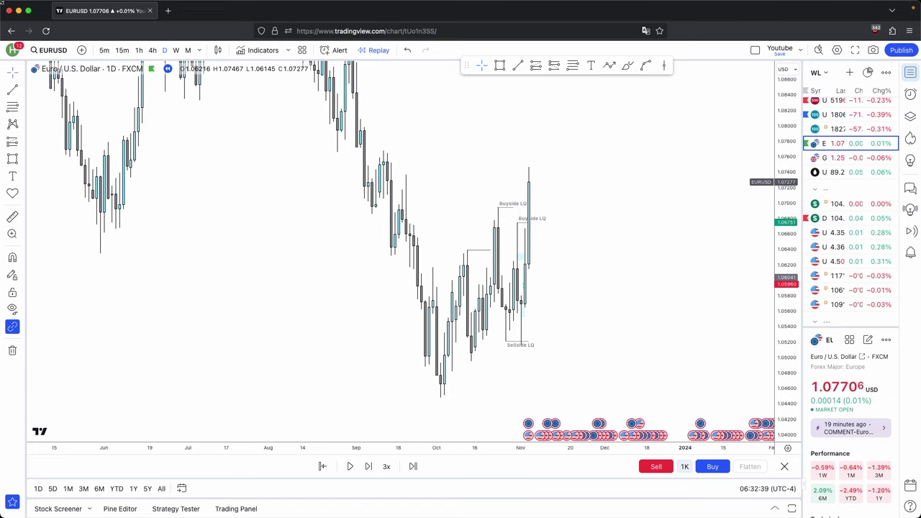
- Examine the long position from entry to target on the 5-minute chart and the wider rally on the daily chart
left_click(104, 50)
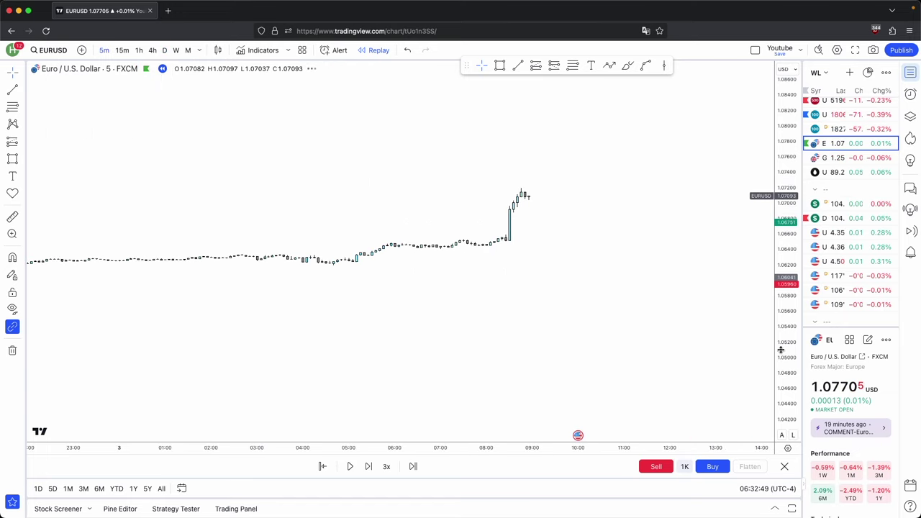
scroll(608, 262, "down", 6)
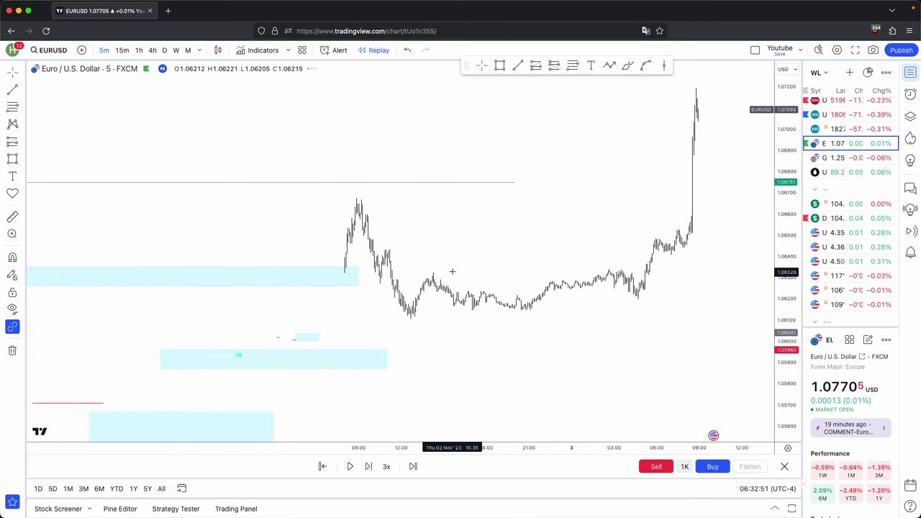
left_click_drag(452, 271, 604, 210)
scroll(508, 180, "up", 4)
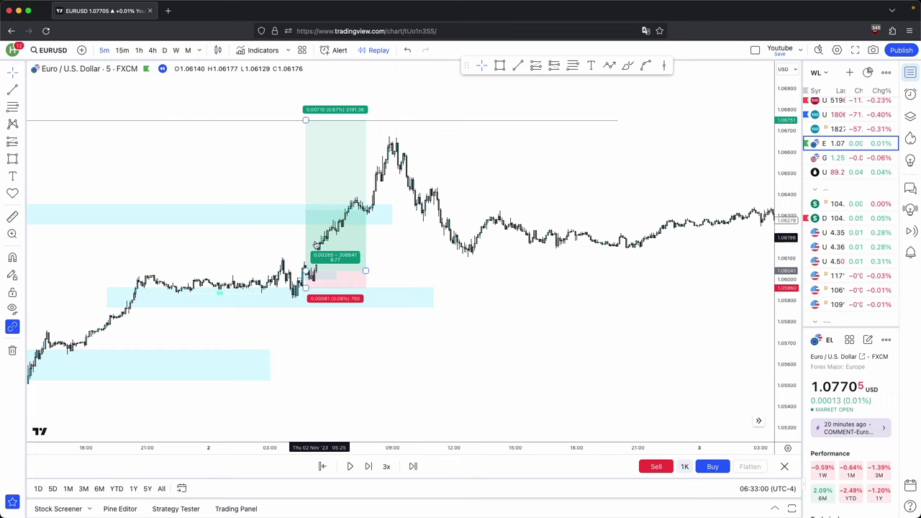
left_click(139, 49)
left_click(164, 49)
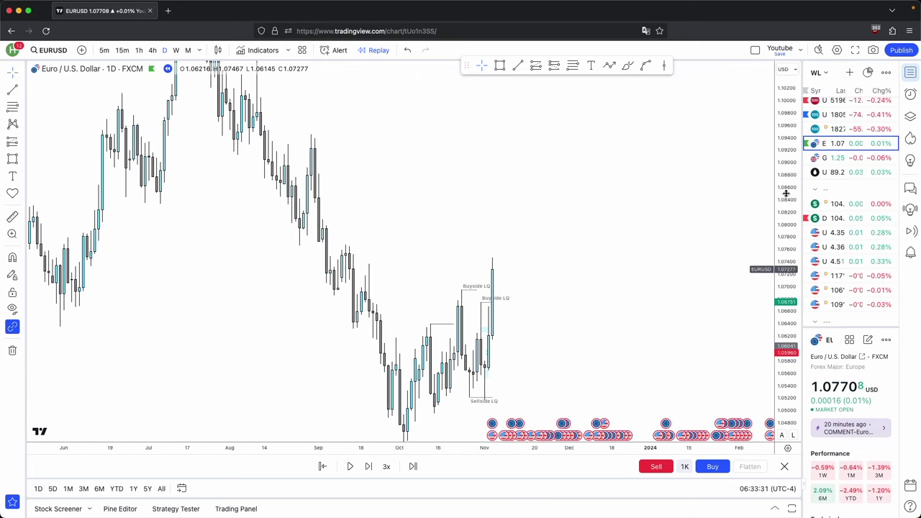
left_click_drag(786, 193, 785, 284)
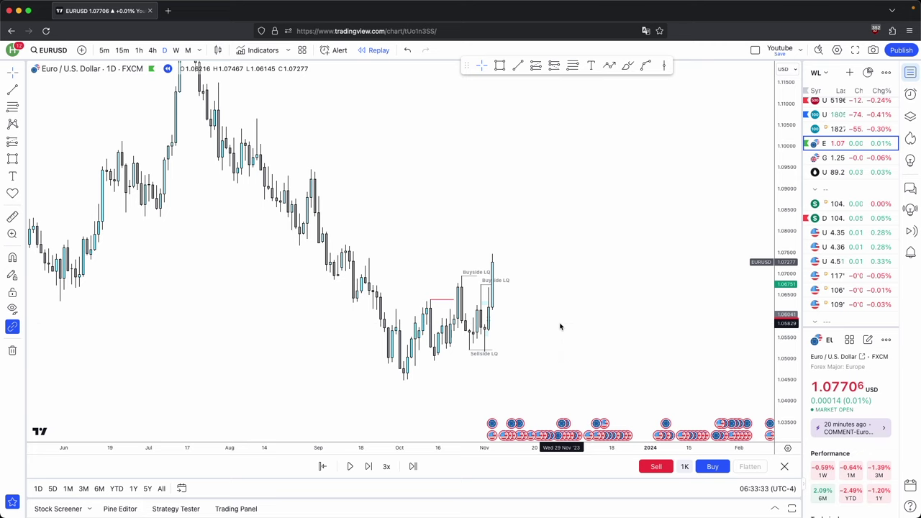